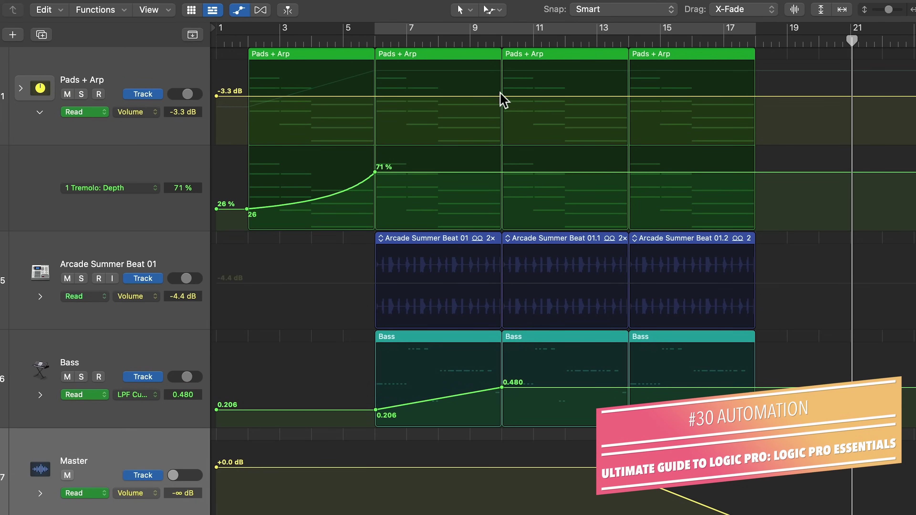
Step: Automate the Pads + Arp volume to fall from -3.3 dB at bar 10 to -18.9 dB at bar 18
click(501, 96)
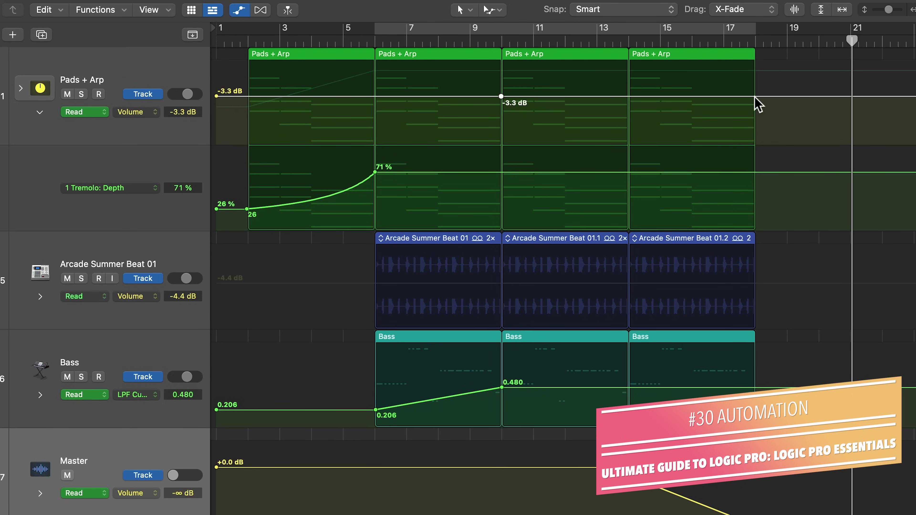
drag(754, 97, 786, 124)
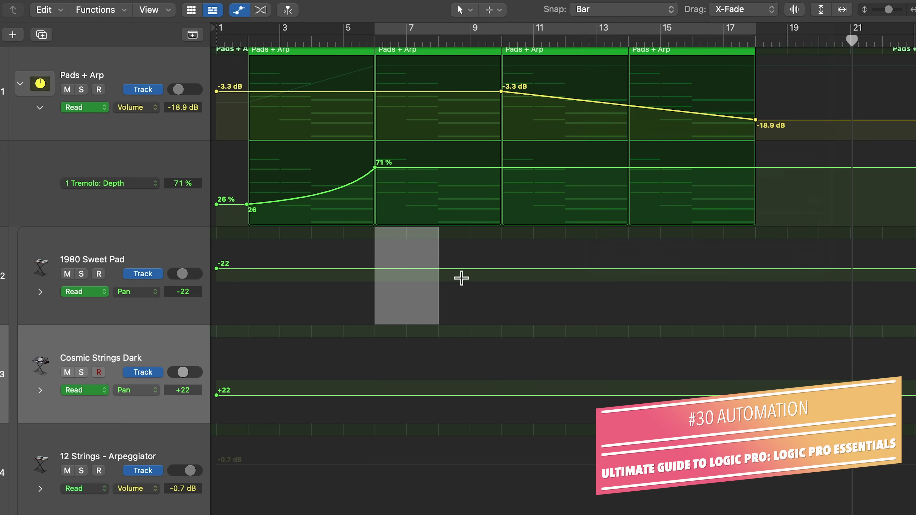
Step: Set the 1980 Sweet Pad pan automation to -44 between bars 6 and 10, and adjust the pan automation on Cosmic Strings Dark
drag(461, 278, 458, 260)
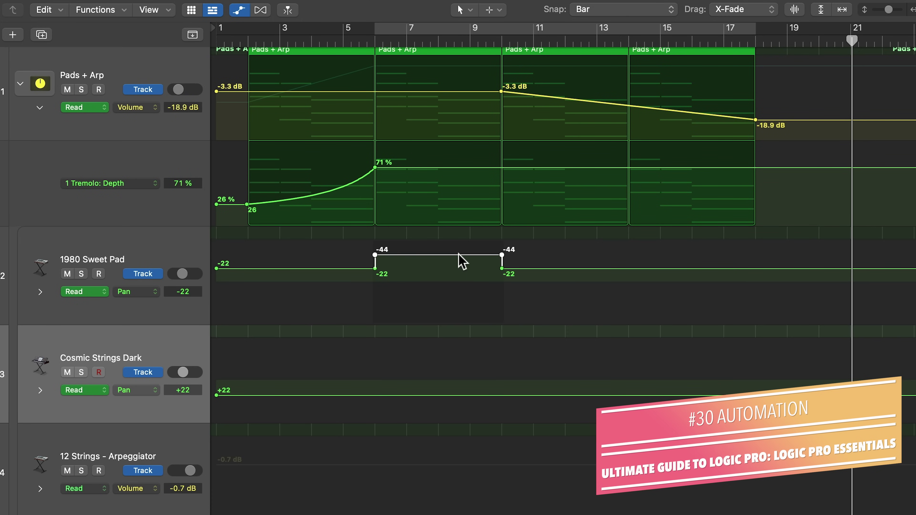
drag(486, 397, 485, 395)
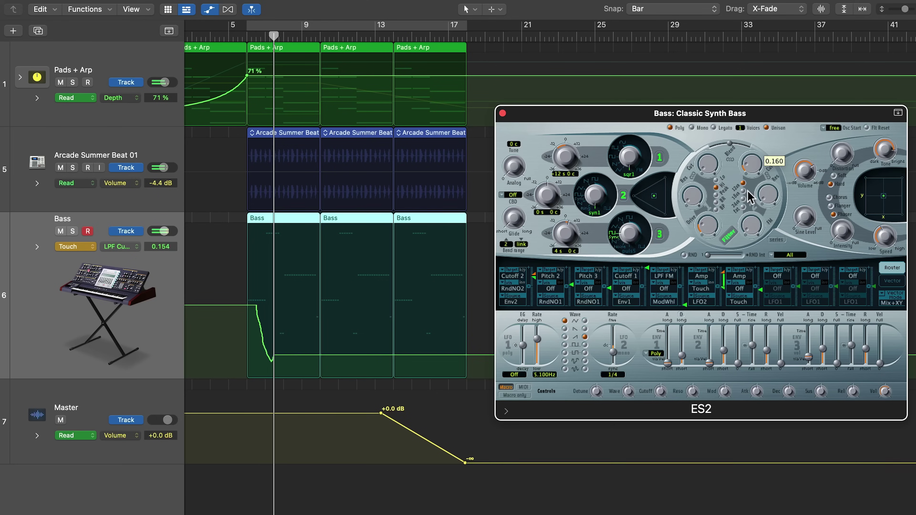
Step: Record filter cutoff automation on the Bass track in Touch mode by moving the ES2 cutoff during playback
drag(748, 191, 753, 134)
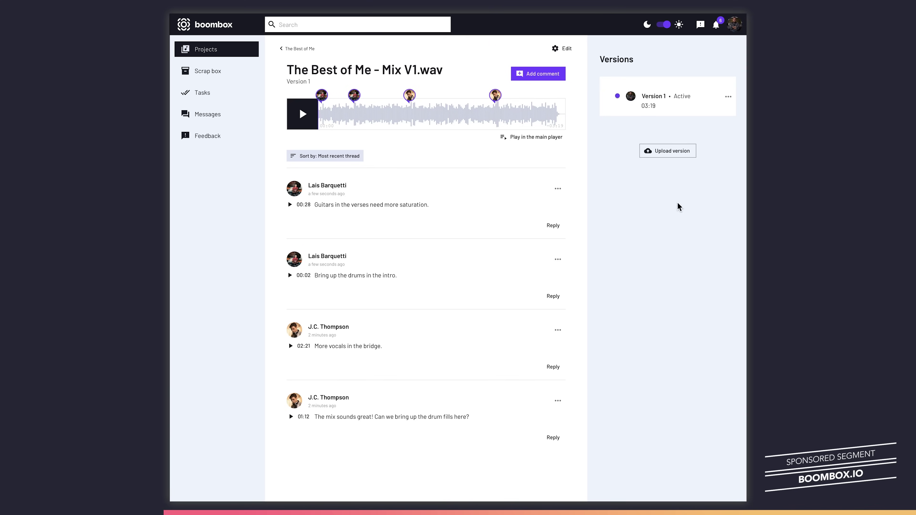
Step: Switch to Boombox and start uploading a new version of The Best of Me - Mix V1.wav
click(672, 154)
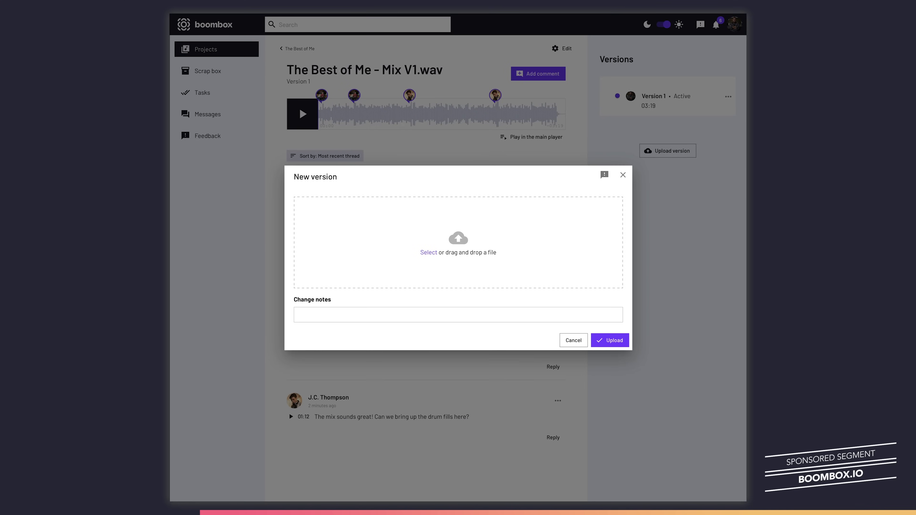
drag(468, 272, 466, 264)
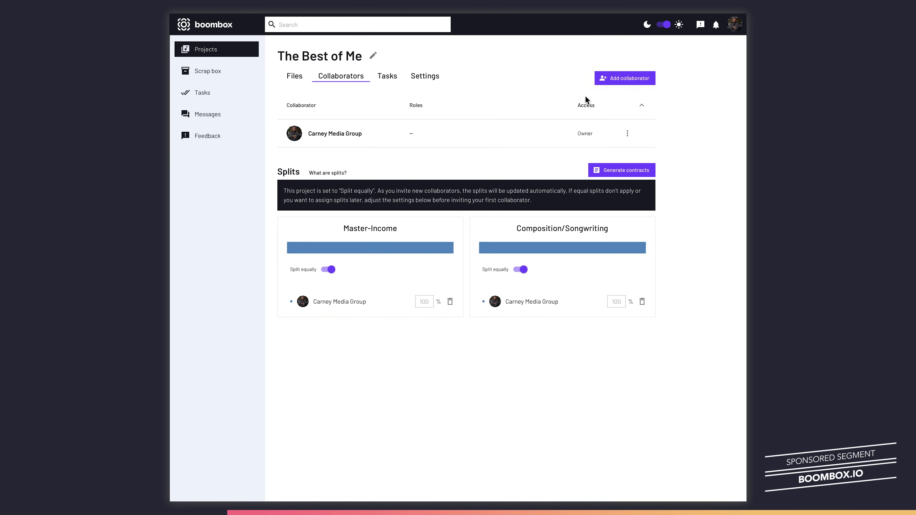
Step: Start adding a collaborator to The Best of Me project
click(625, 78)
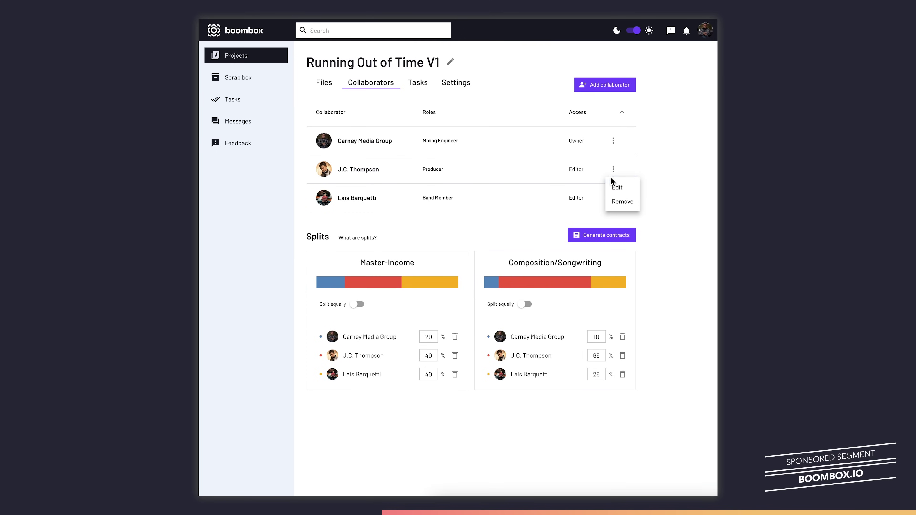
Step: Change the Producer collaborator's access to Viewer in the Running Out of Time V1 project
click(618, 187)
click(436, 256)
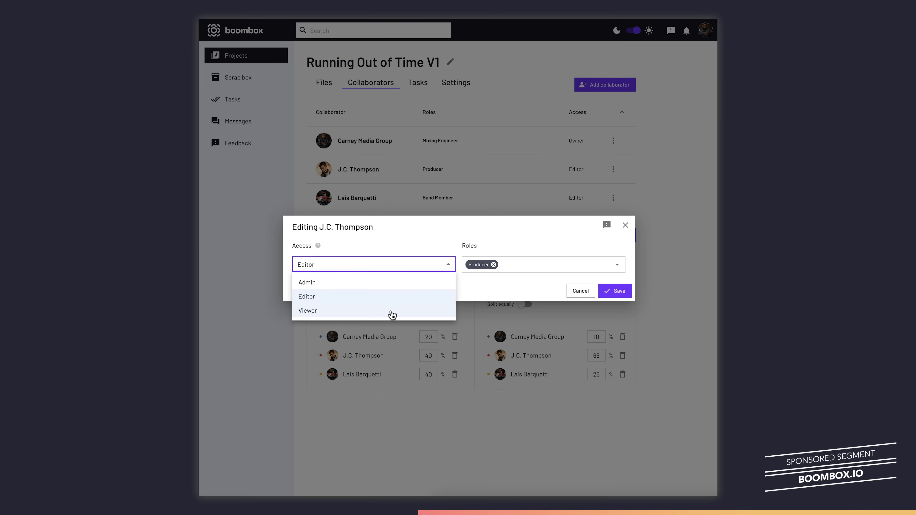
click(325, 313)
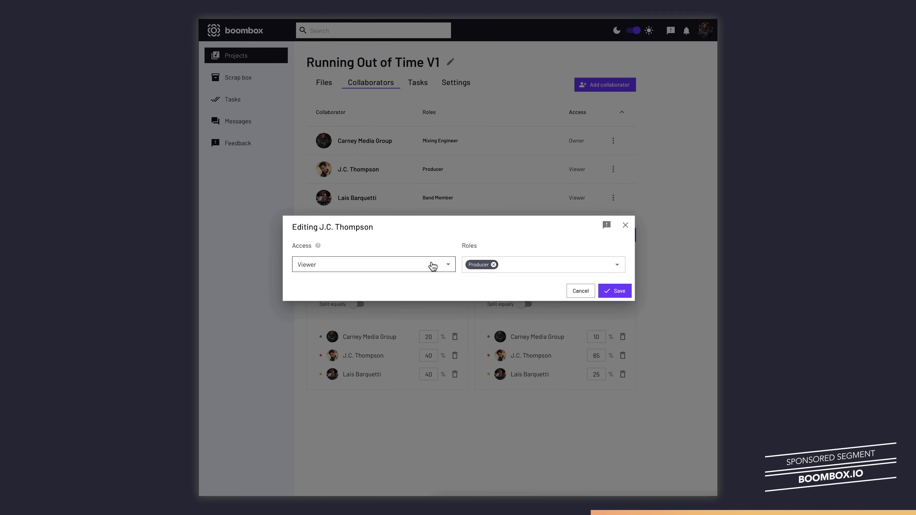
Step: Set the Producer collaborator's access to Editor
click(428, 264)
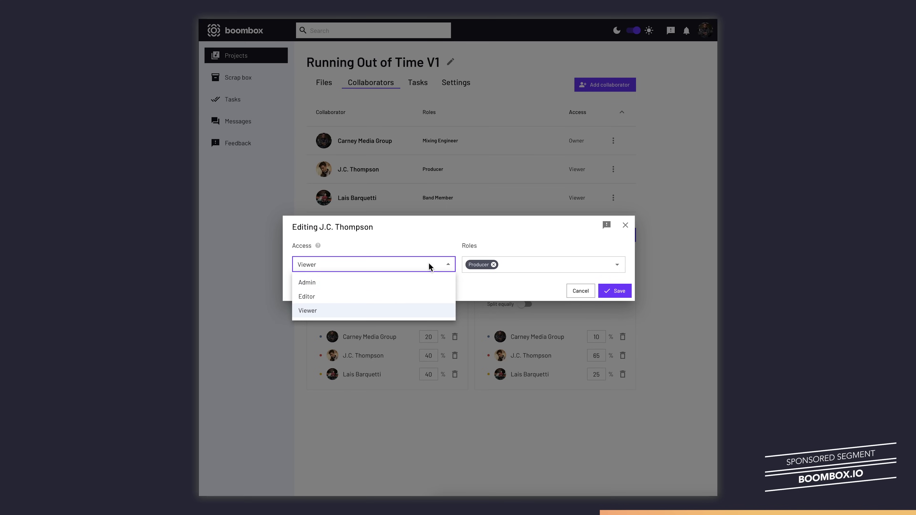
click(398, 296)
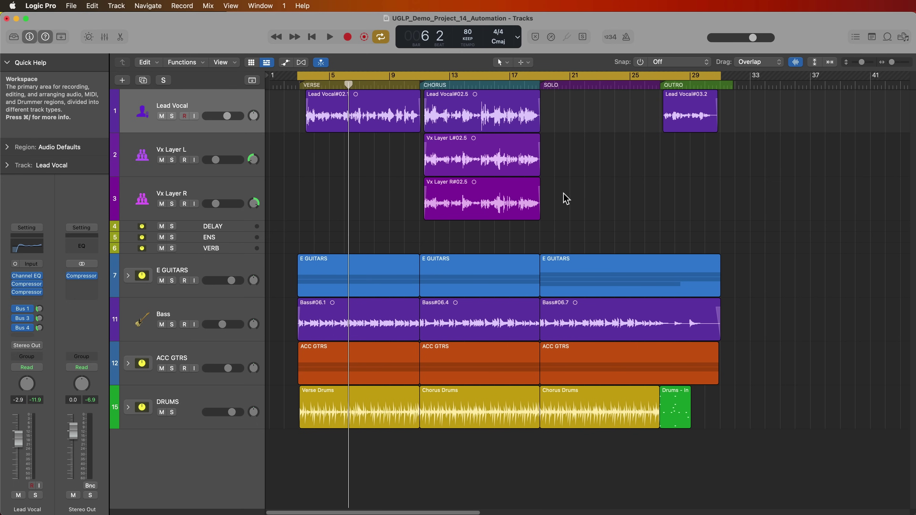
Step: Switch to Logic Pro, increase the Lead Vocal track's height and turn off Cycle mode
drag(255, 133, 342, 219)
key(c)
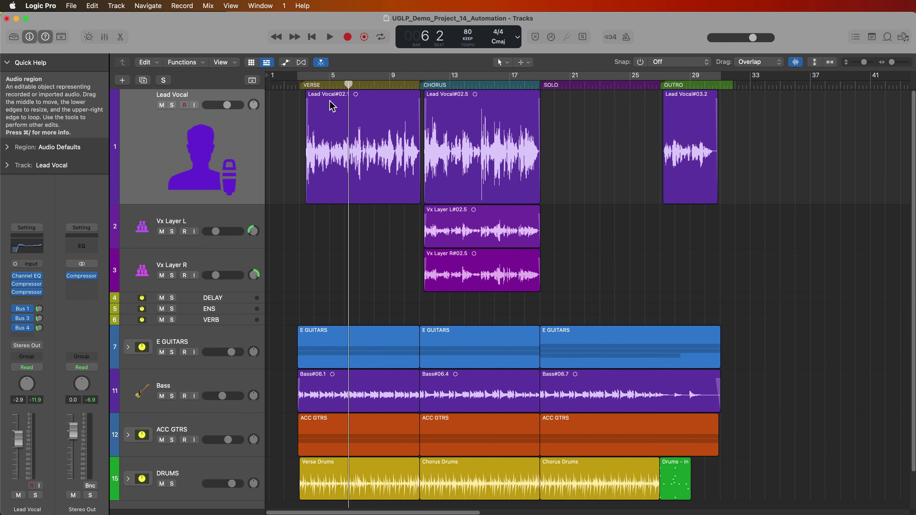
Step: Play back the start of the chorus and of the outro, stop, and move the playhead back to bar 26
click(303, 83)
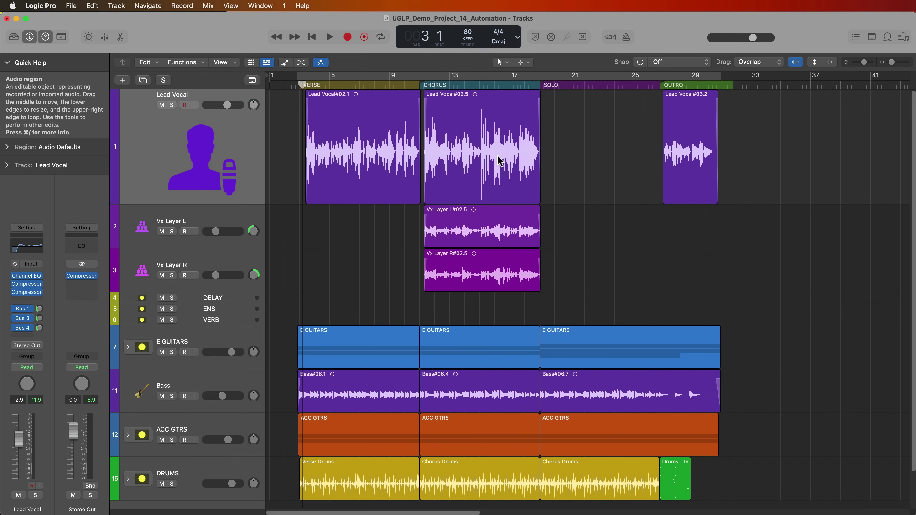
click(658, 85)
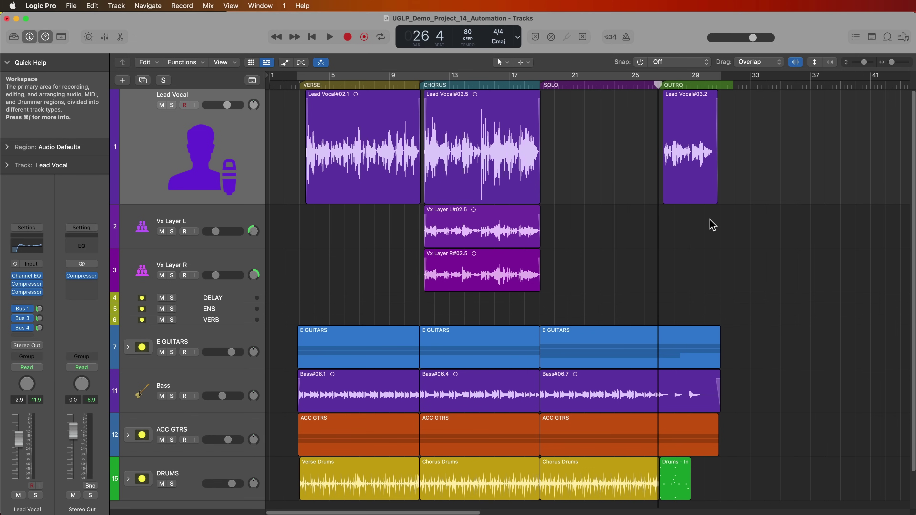
double_click(424, 85)
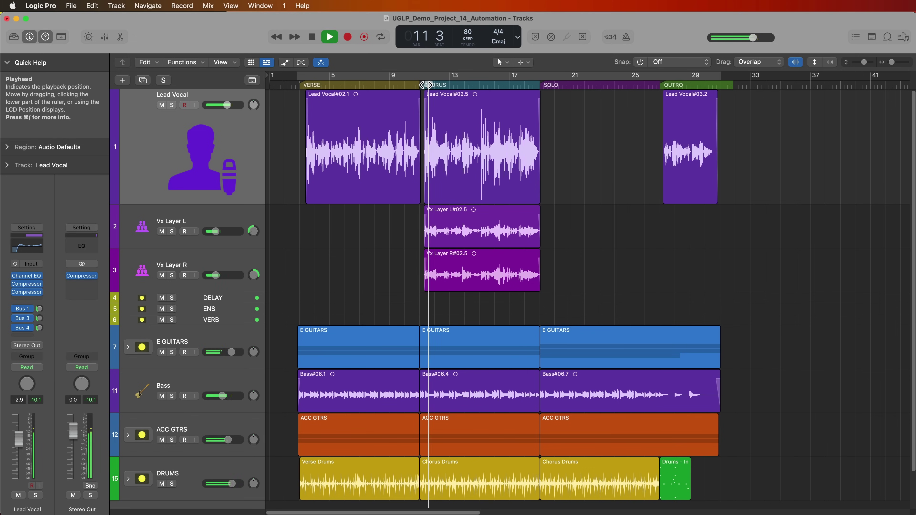
click(659, 87)
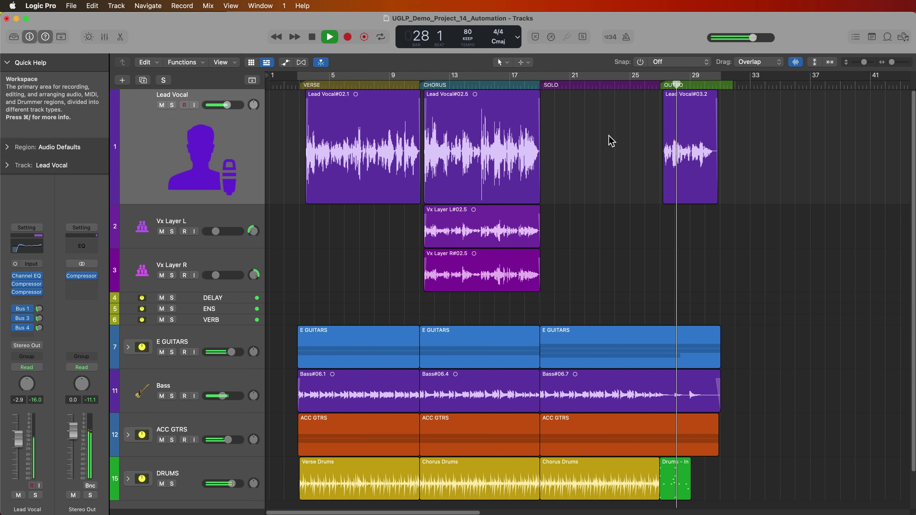
key(space)
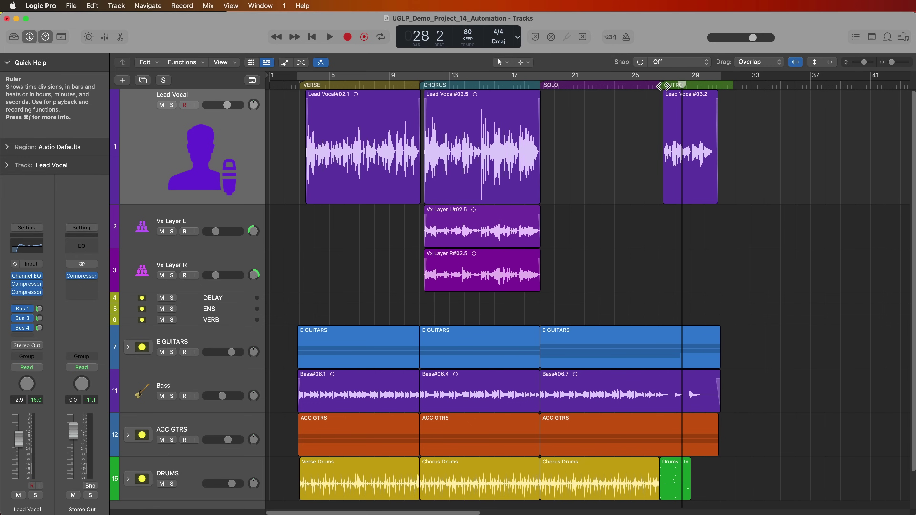
key(alt+comma)
key(comma)
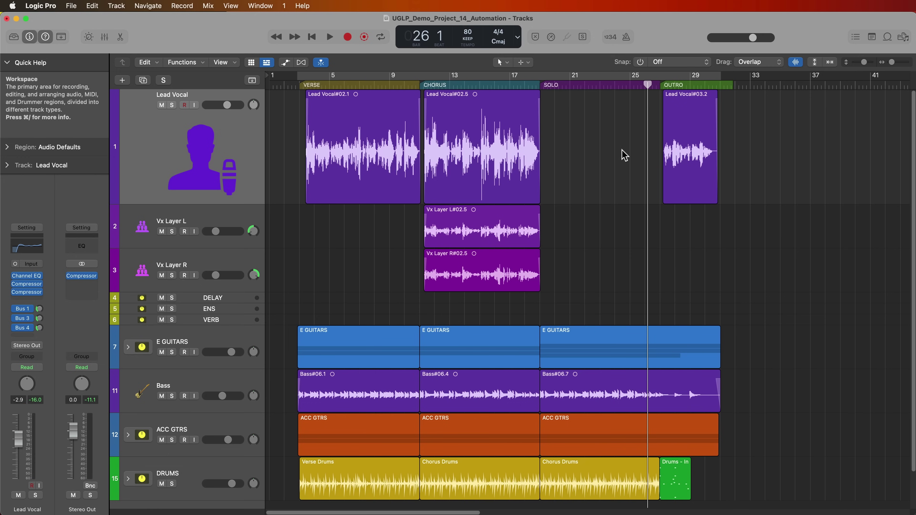
Step: Deselect the Lead Vocal regions and show automation on the tracks
click(234, 154)
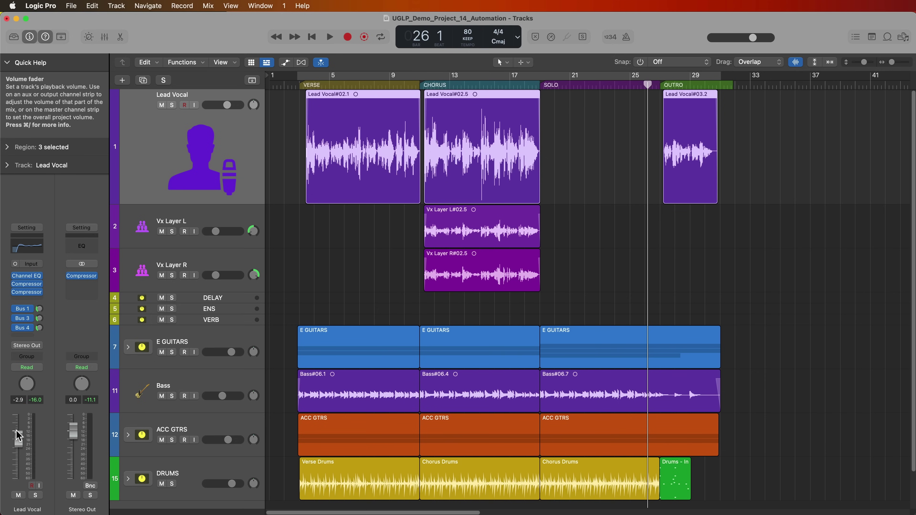
click(776, 254)
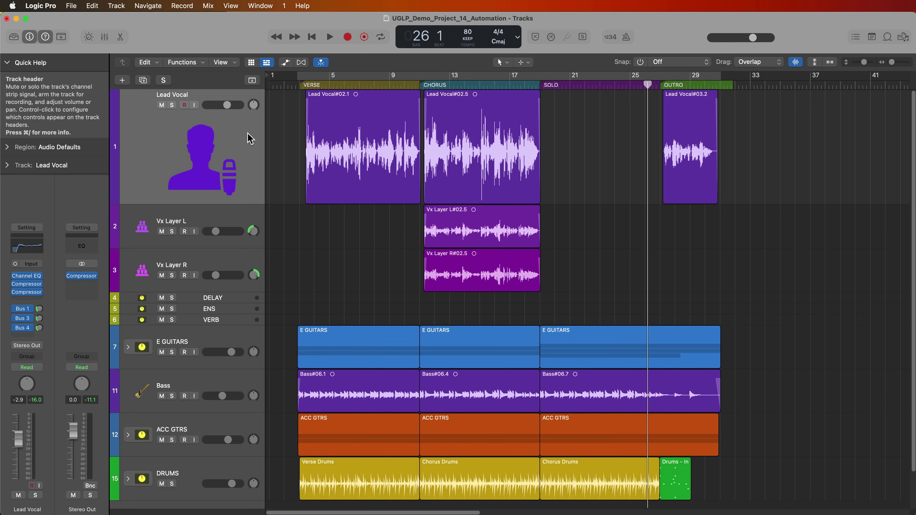
key(a)
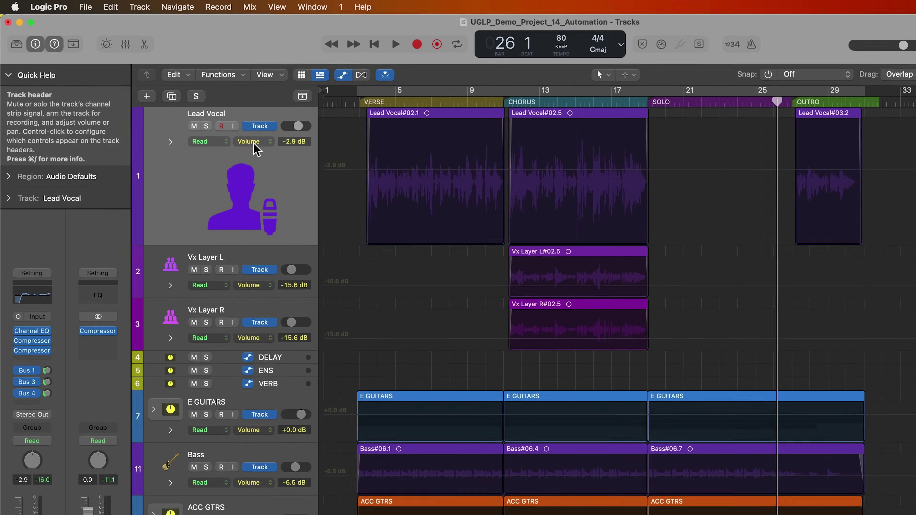
Step: Review the automation parameters available for the Lead Vocal track and keep Volume as the displayed parameter
click(211, 119)
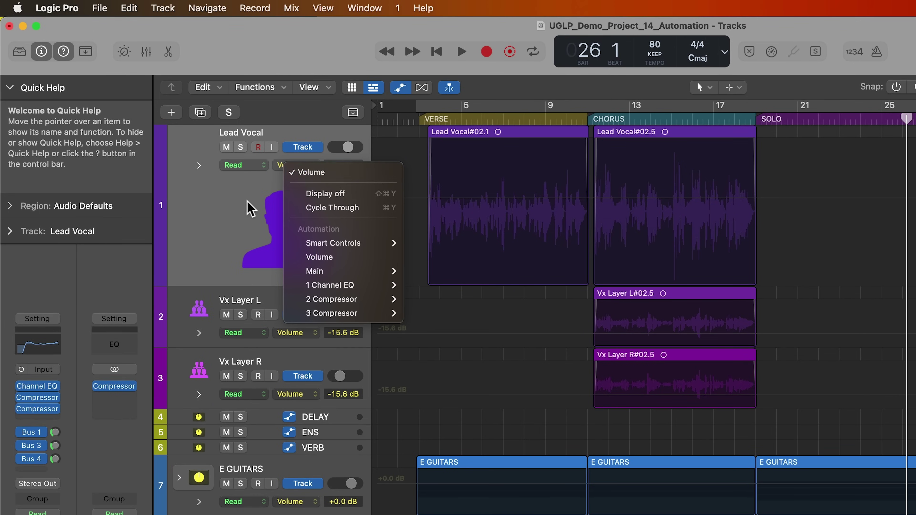
click(243, 206)
click(302, 166)
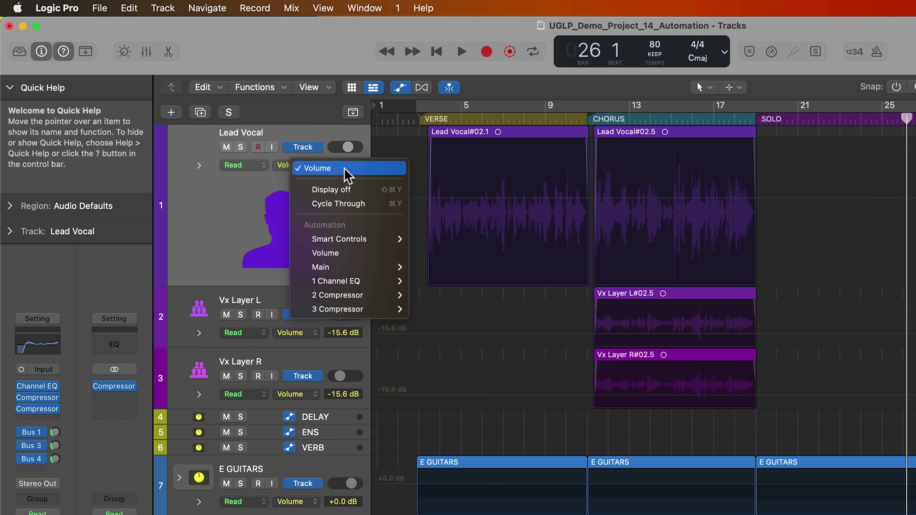
click(362, 171)
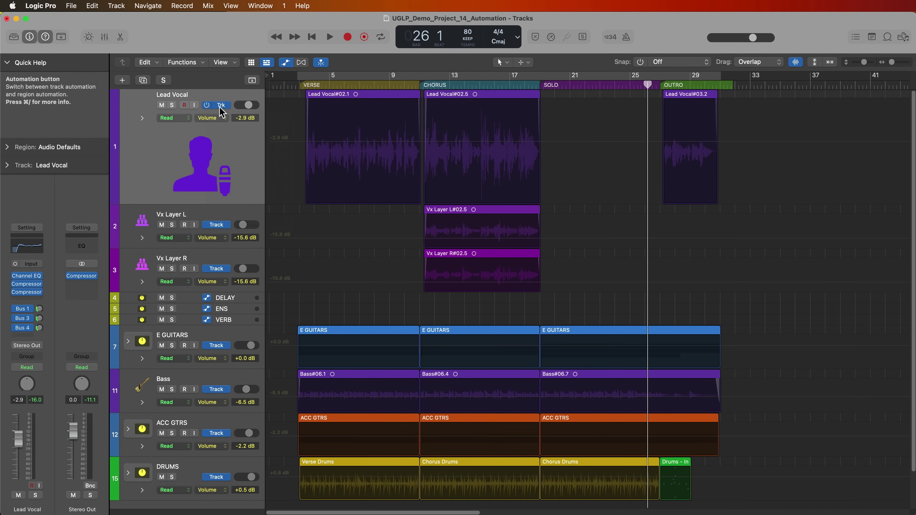
Step: Switch the Lead Vocal between region and track automation, ending on track automation
click(216, 105)
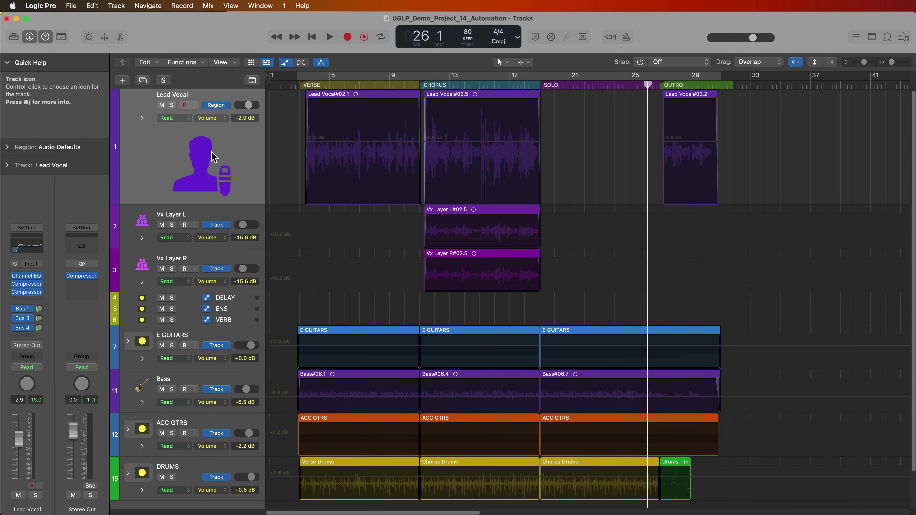
click(216, 105)
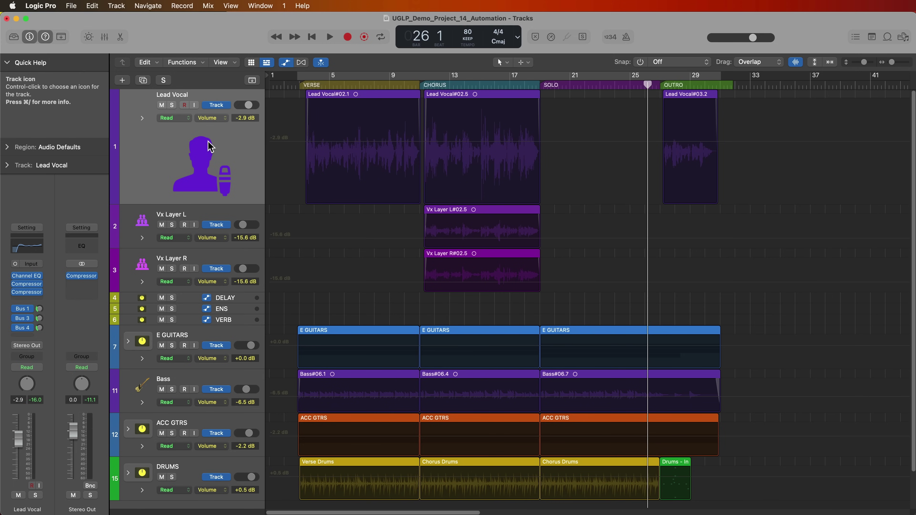
click(216, 105)
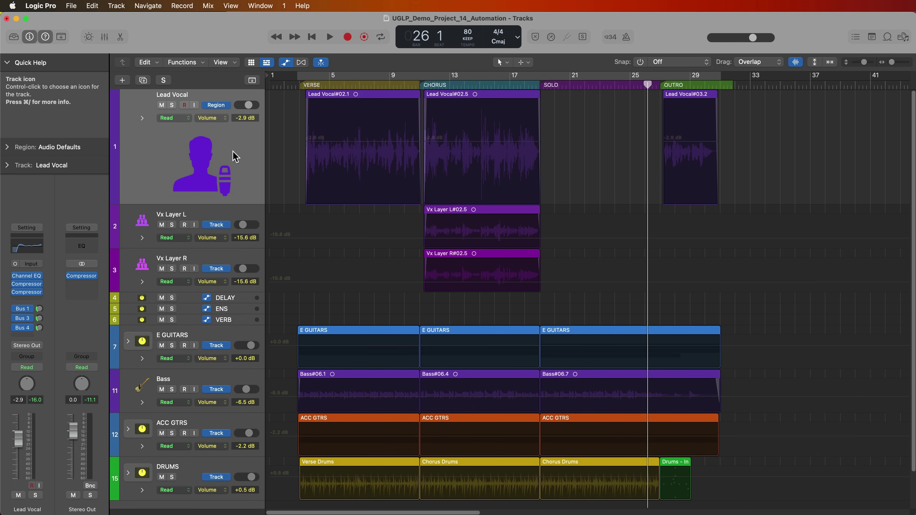
key(ctrl+super+a)
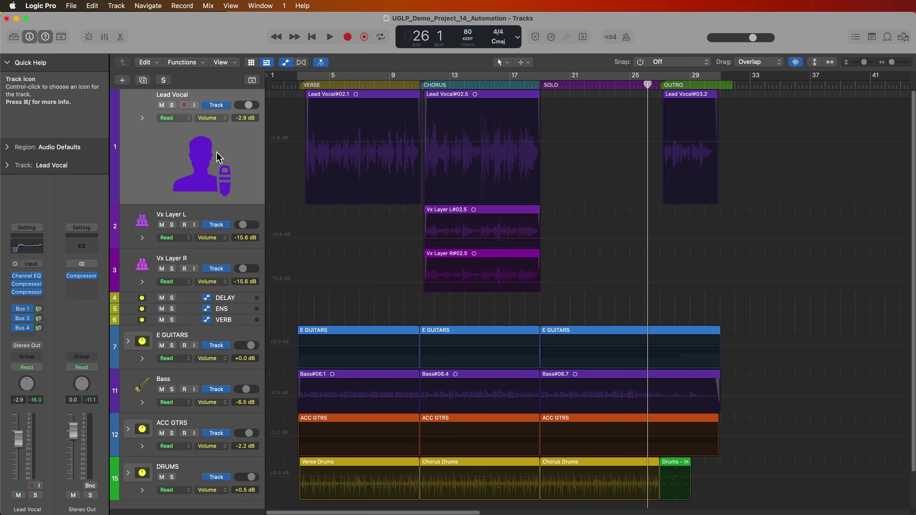
Step: Turn the Lead Vocal track's automation off and back on
click(204, 106)
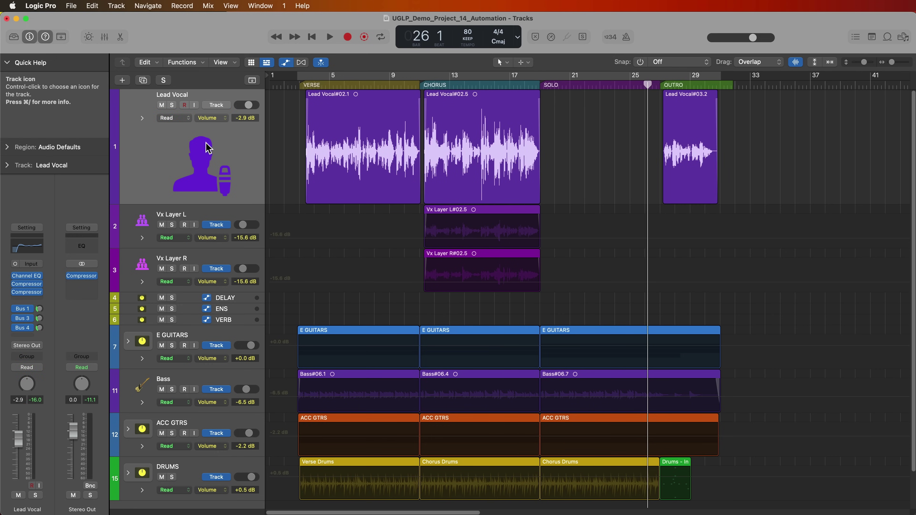
click(205, 106)
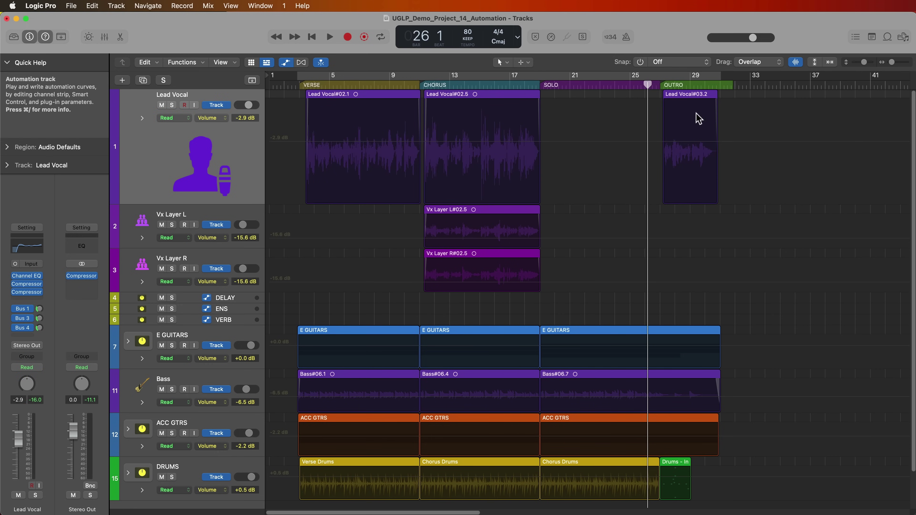
Step: With the Pointer tool, add a -2.9 dB volume automation point on the Lead Vocal track shortly before the outro region
click(712, 85)
key(super+Right)
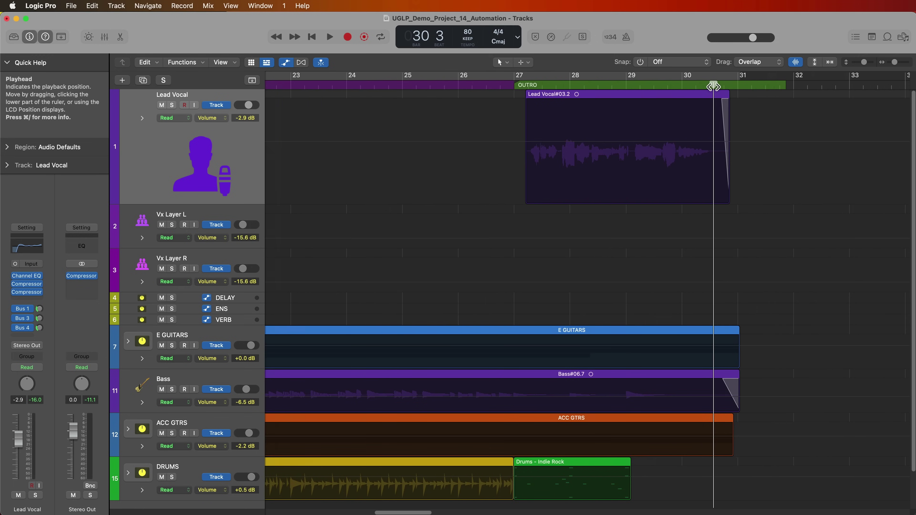
click(503, 65)
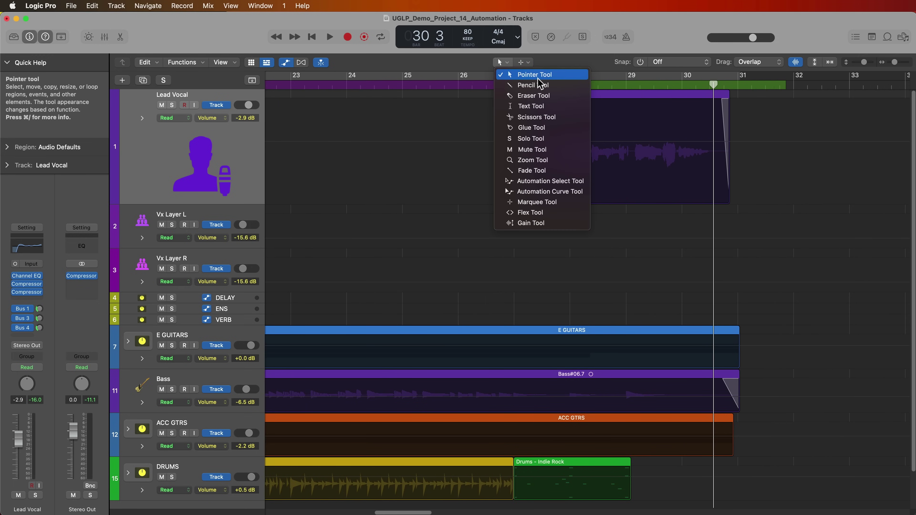
click(538, 78)
click(496, 159)
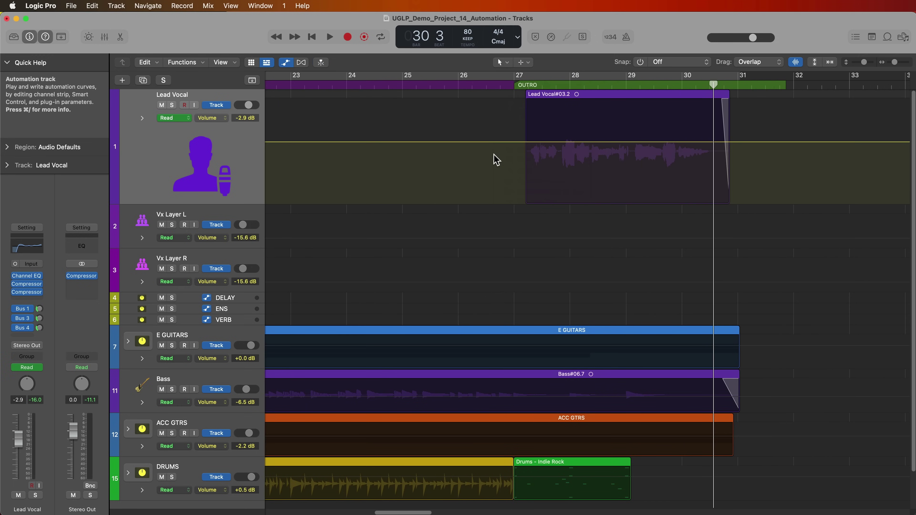
click(492, 142)
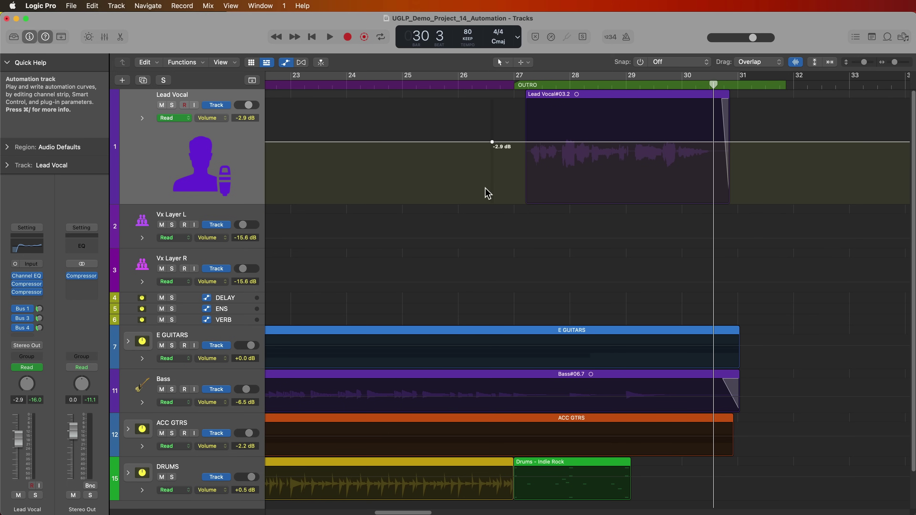
Step: Add a volume automation point on the Lead Vocal track at about bar 27 and bring it up to +0.0 dB
click(513, 141)
drag(513, 141, 516, 171)
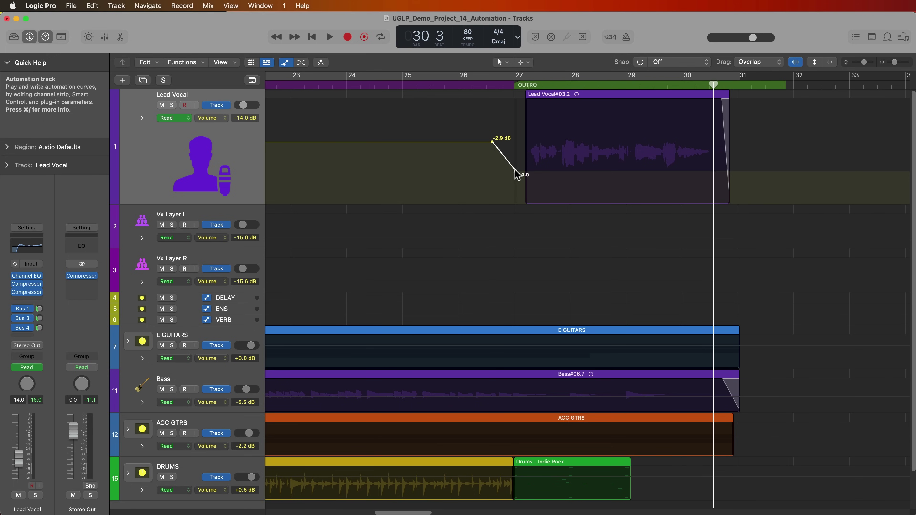
drag(516, 171, 516, 131)
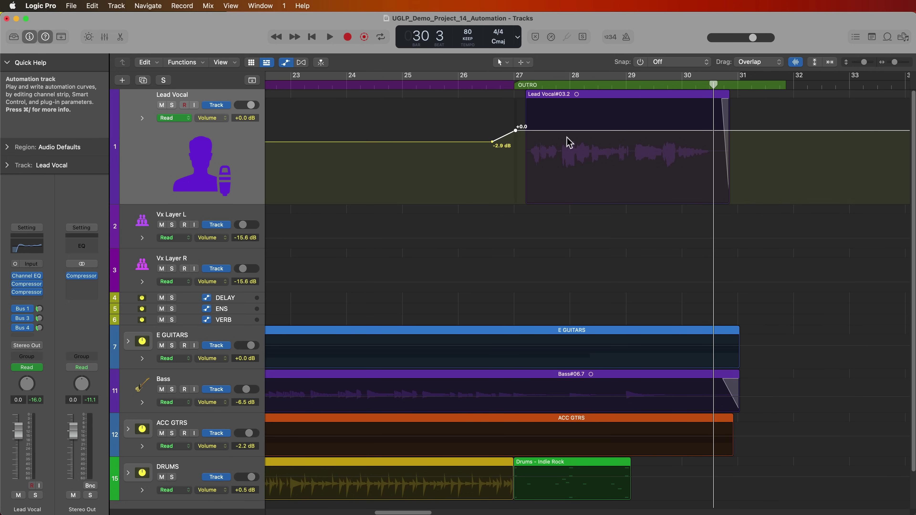
Step: Add two volume points just after the Lead Vocal outro region, bringing the level down to -2.9 dB at the last one
click(733, 130)
click(758, 131)
drag(775, 131, 773, 142)
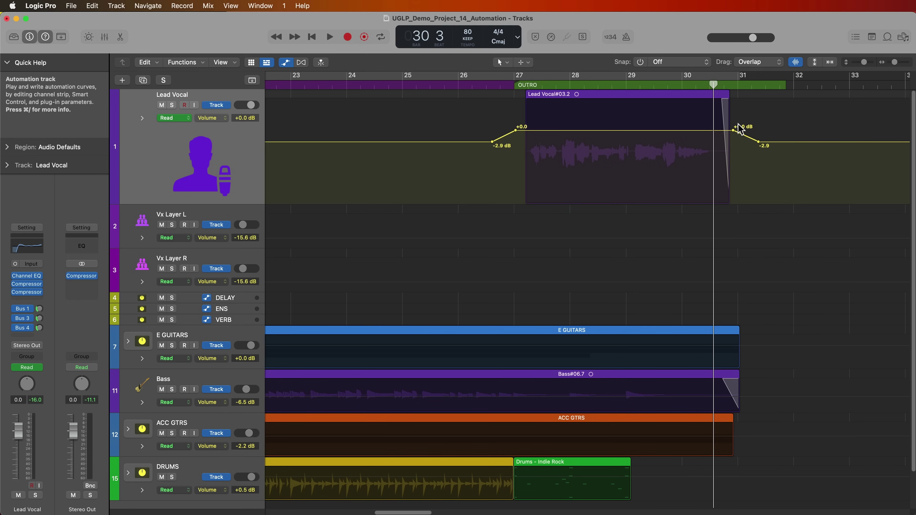
Step: Lower the Lead Vocal volume line across the outro region to -0.2 dB, and undo all the volume points added to the track
mouse_move(663, 131)
mouse_down()
mouse_move(654, 156)
mouse_move(656, 127)
mouse_move(653, 174)
mouse_move(658, 138)
mouse_up()
key(super+z)
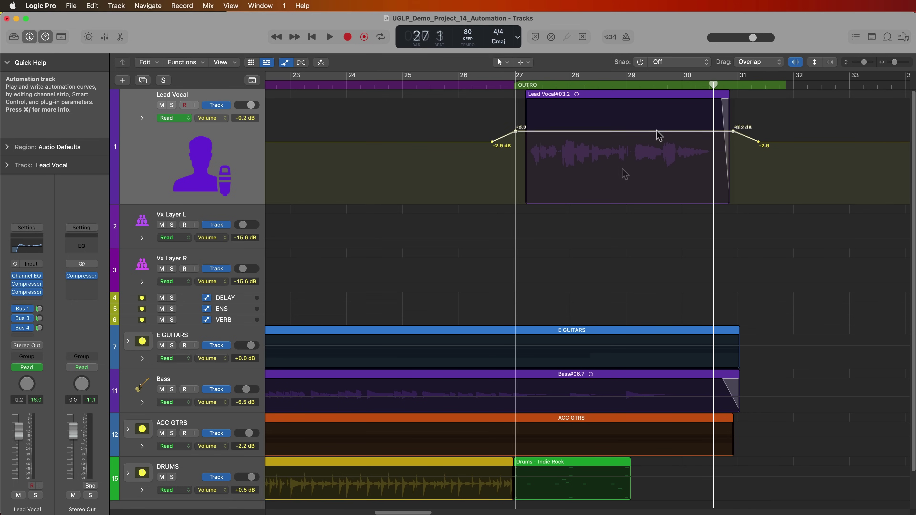
key(super+z)
key(super+z)
key(super+z)
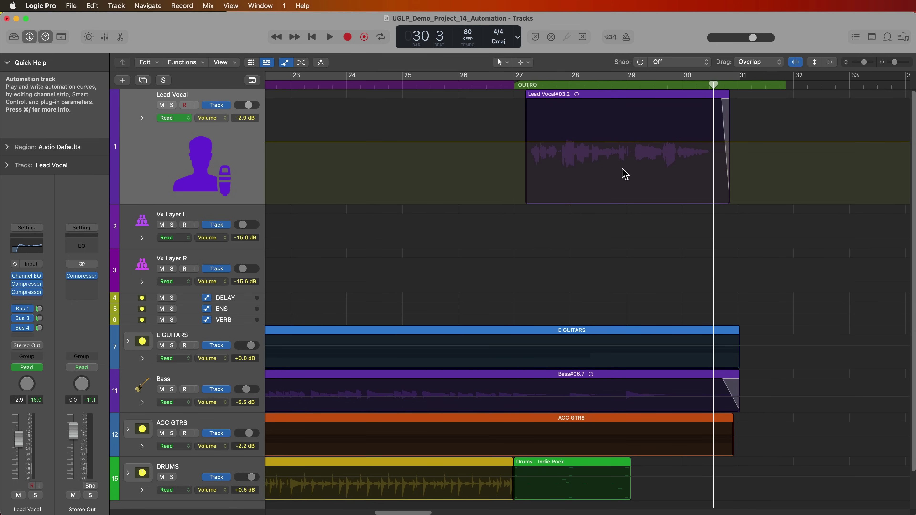
Step: With the Marquee Tool, select the Lead Vocal outro from about bar 27 to 31 and raise its volume automation to -0.4 dB
click(523, 62)
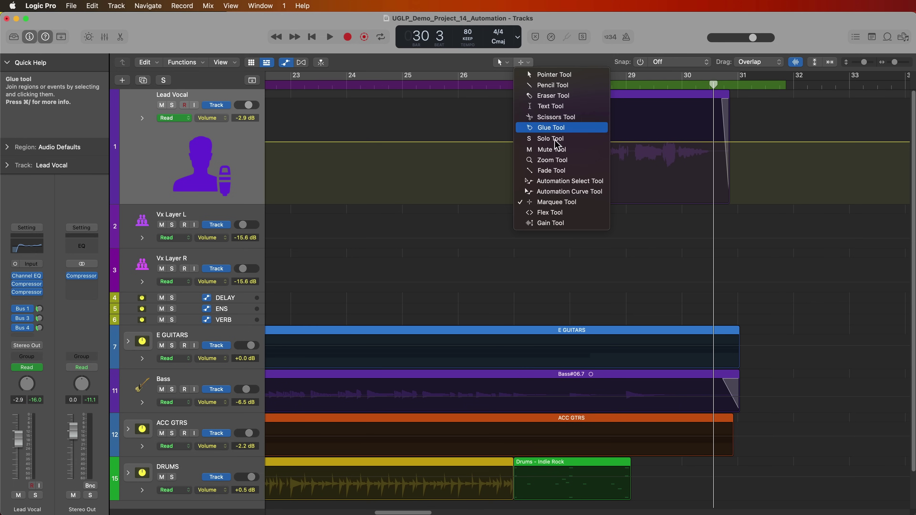
click(594, 203)
drag(515, 149, 739, 159)
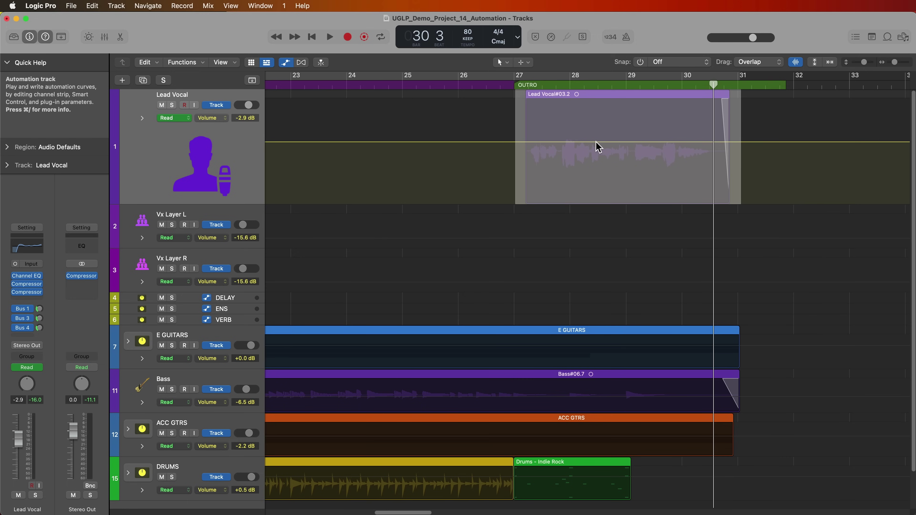
mouse_move(599, 147)
mouse_down()
mouse_move(598, 137)
mouse_move(597, 161)
mouse_move(598, 137)
mouse_up()
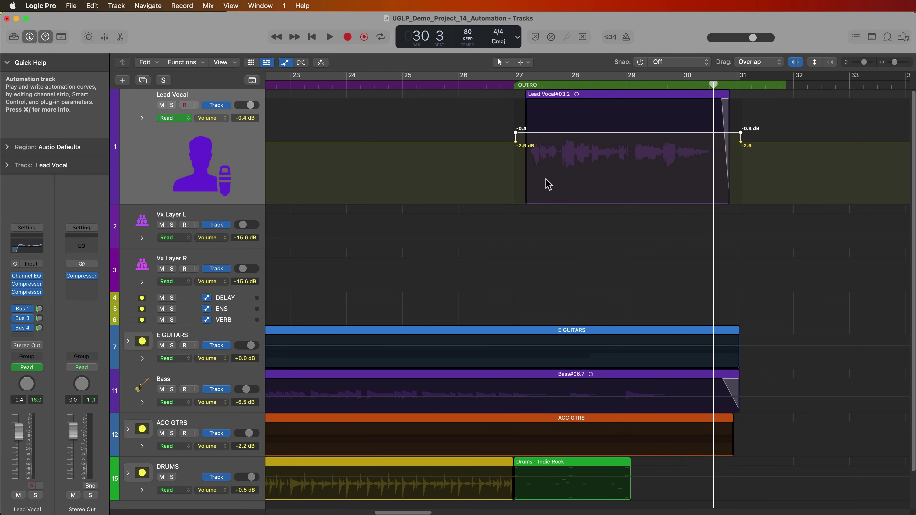
Step: Play the project from shortly before the outro to hear the Lead Vocal volume change
click(497, 84)
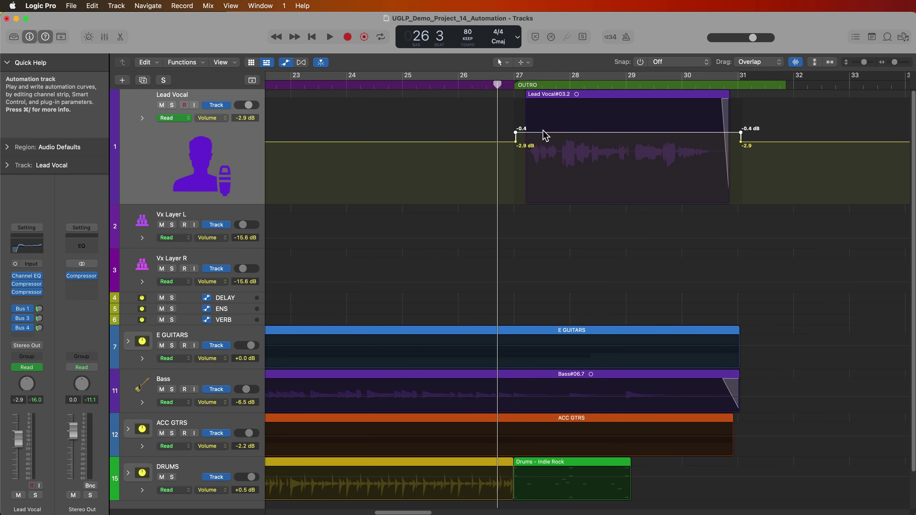
key(space)
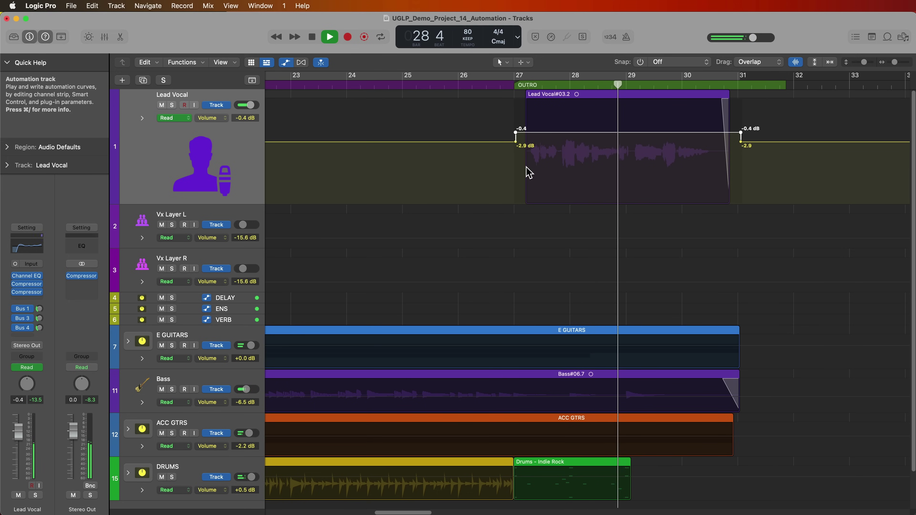
key(super+Right)
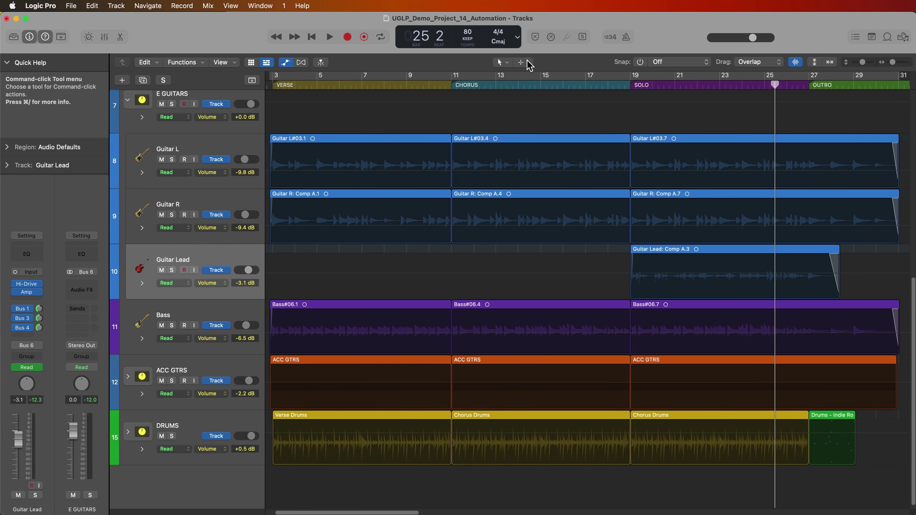
Step: Assign the Pencil Tool as the Command-click tool and make the Guitar Lead track taller
click(524, 62)
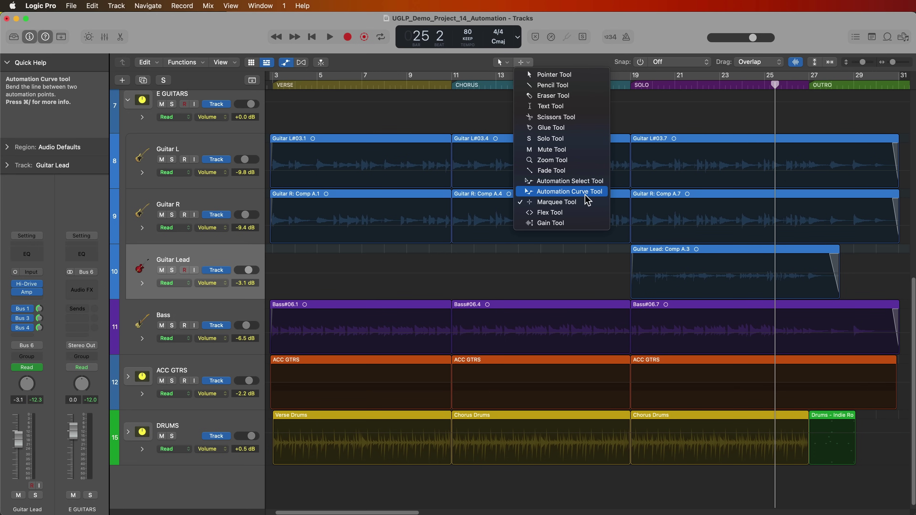
click(583, 89)
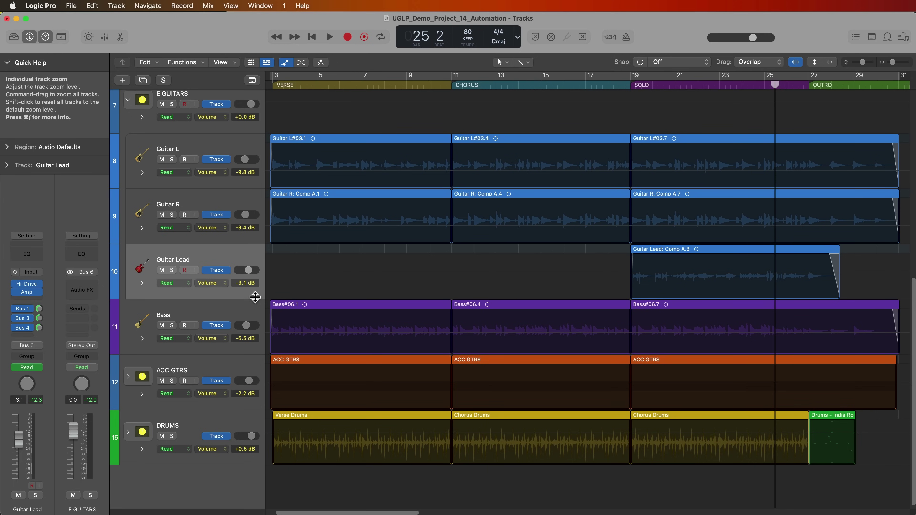
mouse_move(254, 298)
mouse_down()
mouse_move(246, 344)
mouse_move(317, 352)
mouse_up()
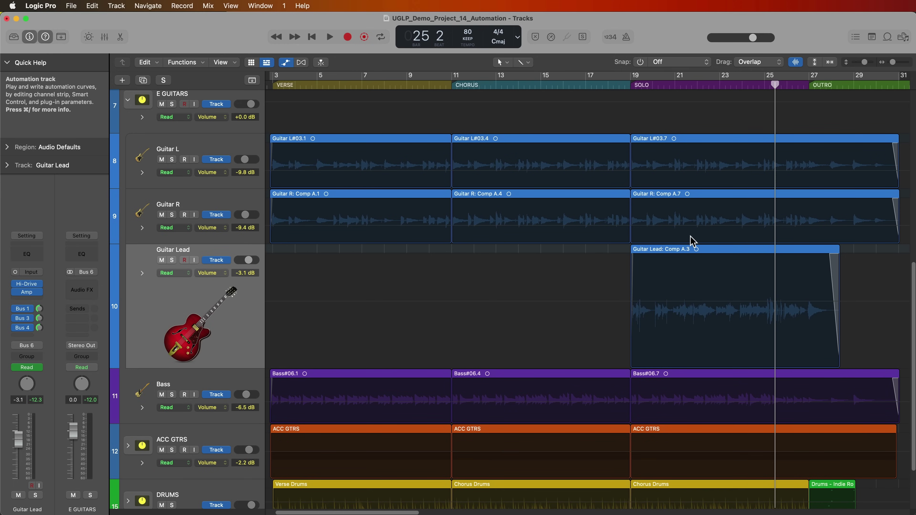
Step: Draw a freehand wavy volume curve on Guitar Lead from about bar 22 to just past bar 24, swinging between about +4.2 and -14.7 dB
key(super+Right)
key(super+Right)
key(super+Right)
key(super+Right)
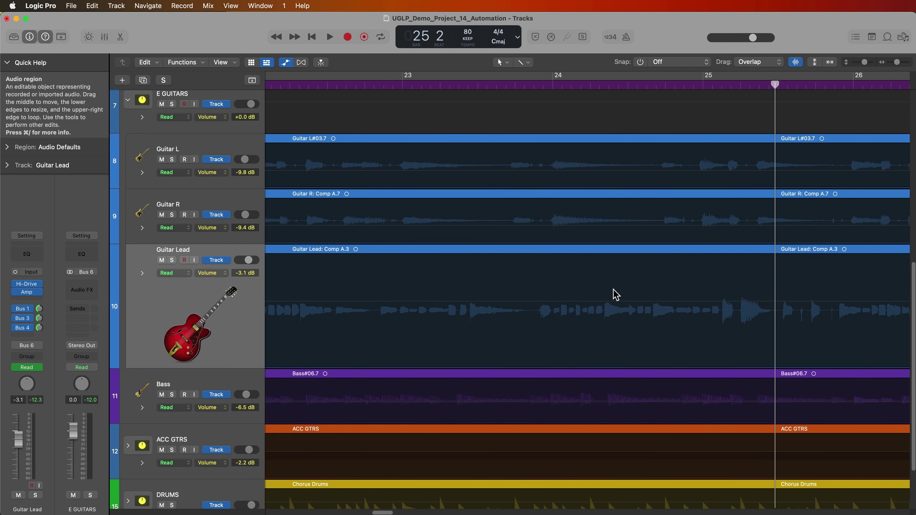
scroll(434, 321, left, 2)
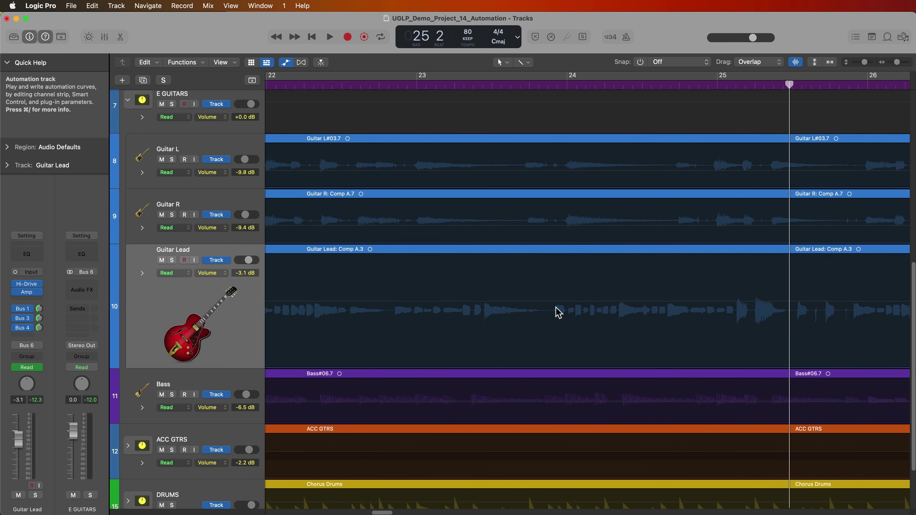
key(super+Down)
key(super+Down)
key(super+Down)
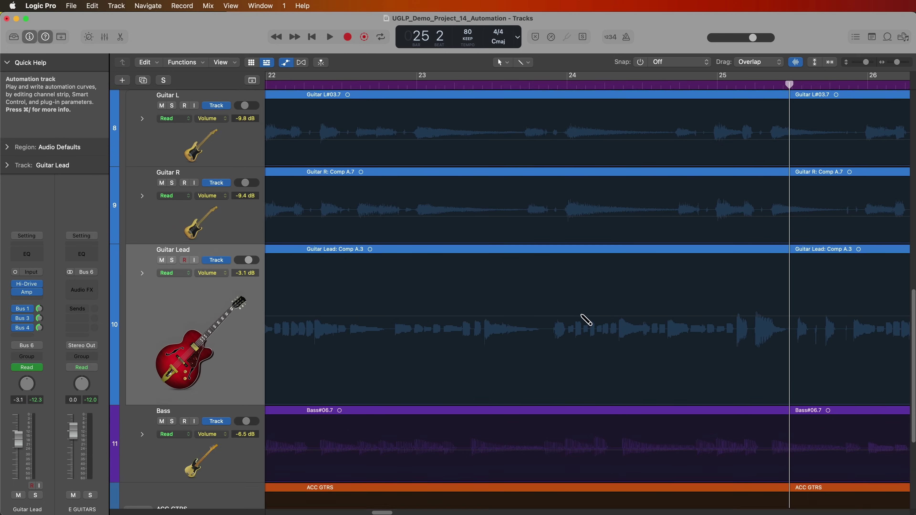
click(391, 86)
key(super+Right)
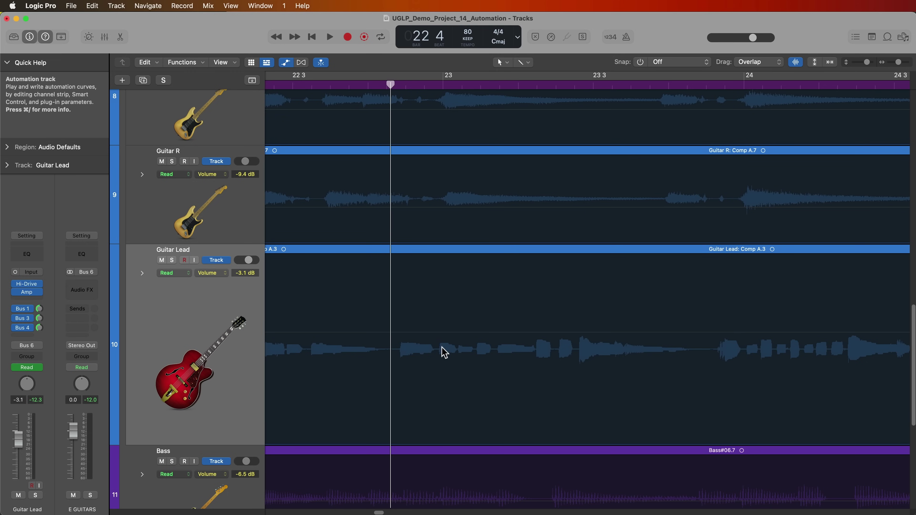
mouse_move(435, 333)
mouse_down()
mouse_move(488, 323)
mouse_move(545, 334)
mouse_up()
mouse_move(331, 354)
mouse_down()
mouse_move(379, 280)
mouse_move(506, 383)
mouse_move(633, 274)
mouse_move(721, 380)
mouse_move(807, 298)
mouse_move(859, 359)
mouse_up()
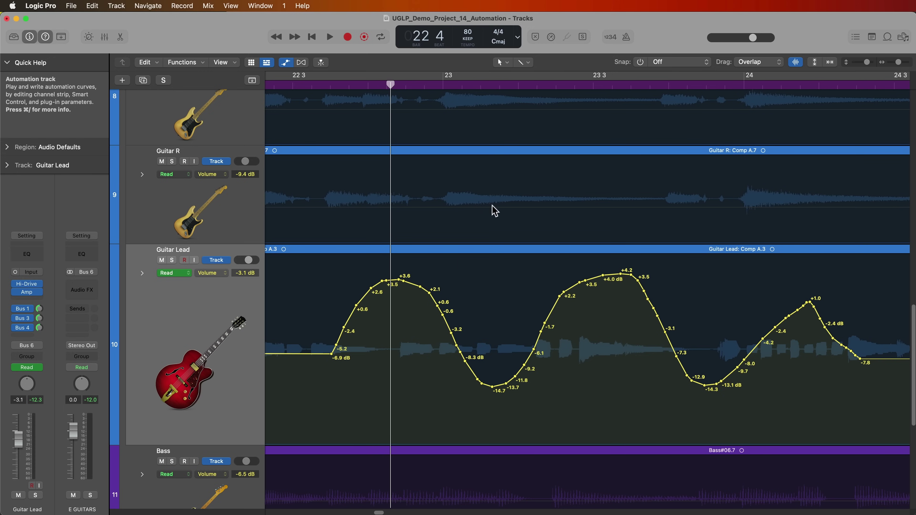
Step: With the Automation Select Tool, select and delete the drawn Guitar Lead volume points between bars 22 and 25, and undo the deletion
click(524, 62)
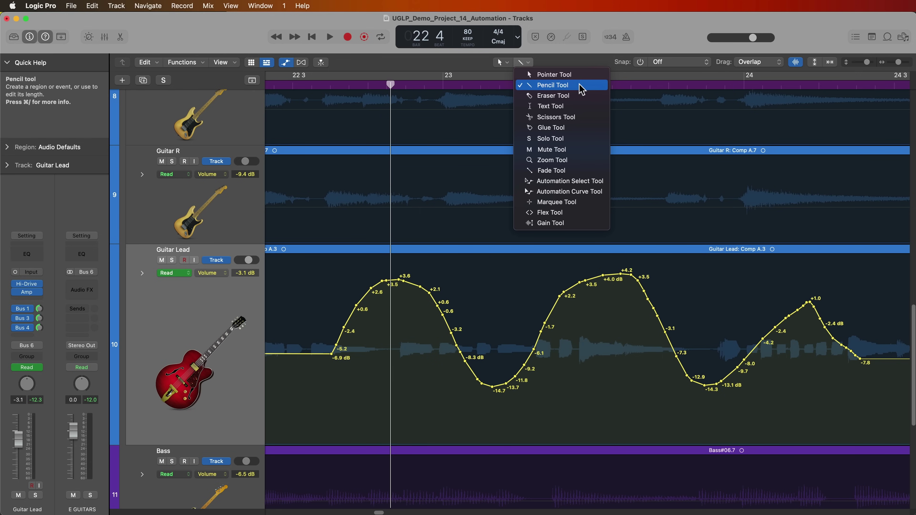
click(577, 181)
click(218, 328)
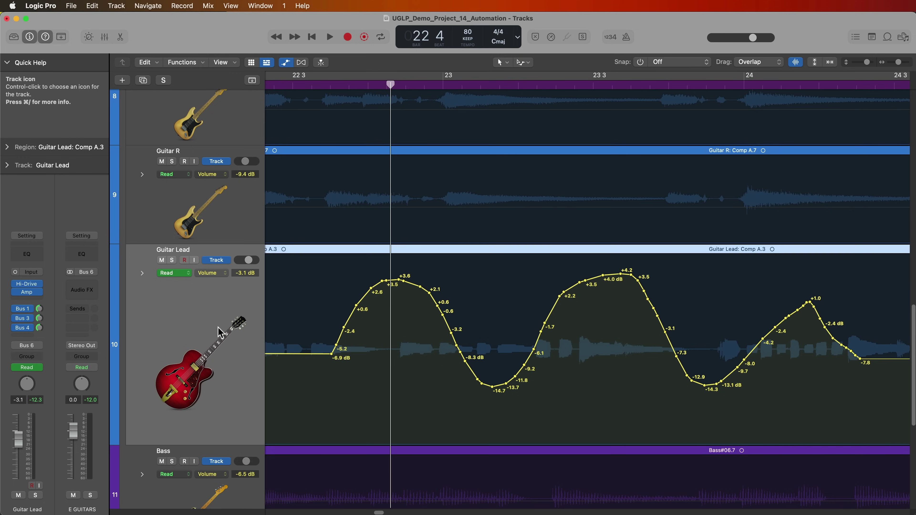
key(super+Left)
key(super+Left)
key(super+Left)
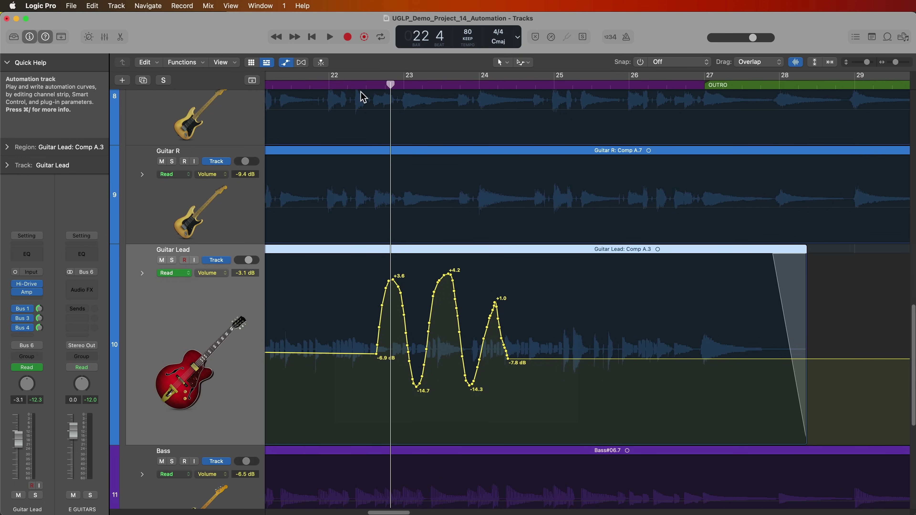
click(355, 85)
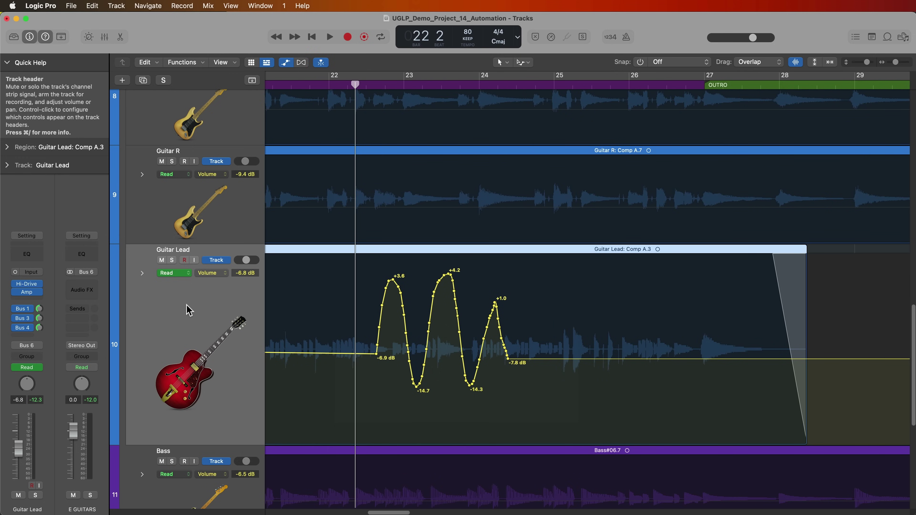
drag(575, 332, 351, 327)
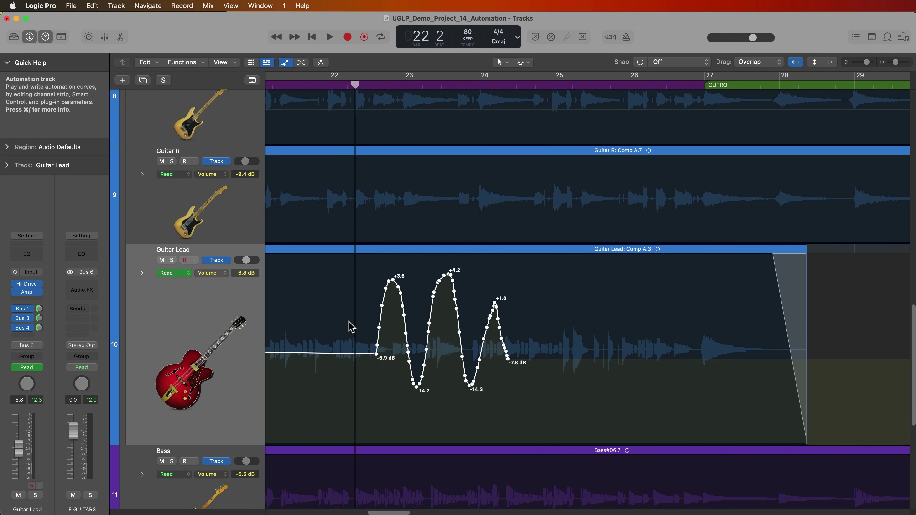
key(Delete)
key(super+z)
Step: Delete all automation on the selected Guitar Lead track
click(212, 311)
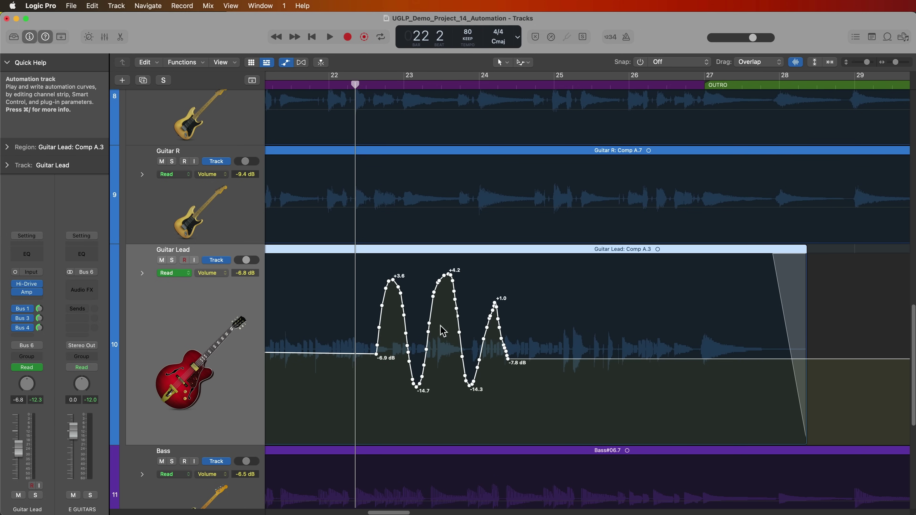
click(211, 5)
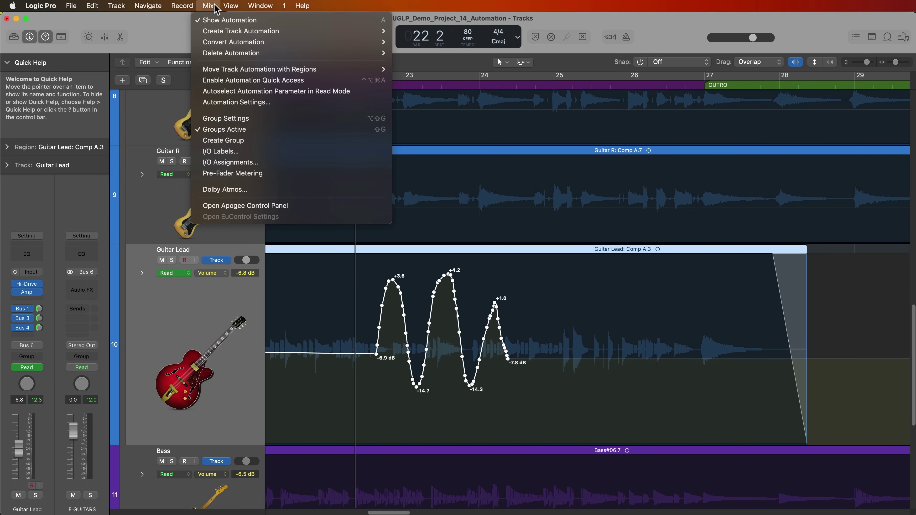
mouse_move(211, 54)
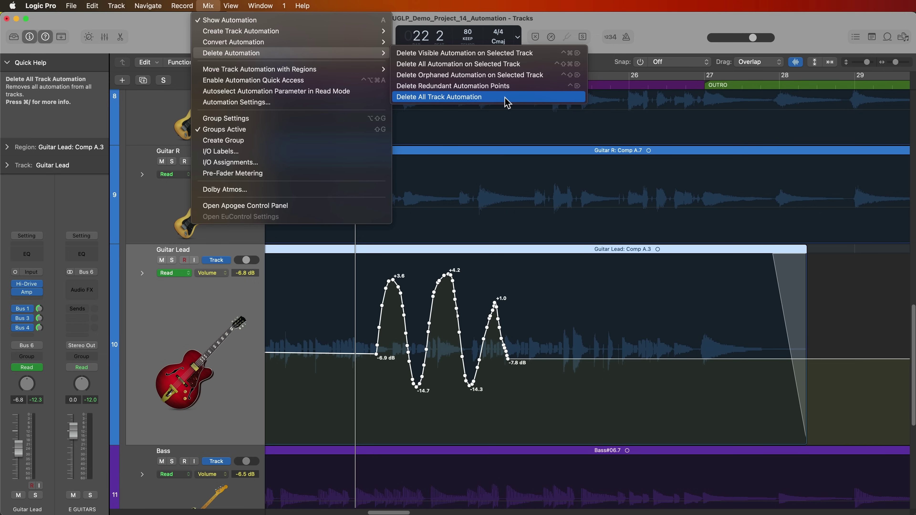
click(501, 68)
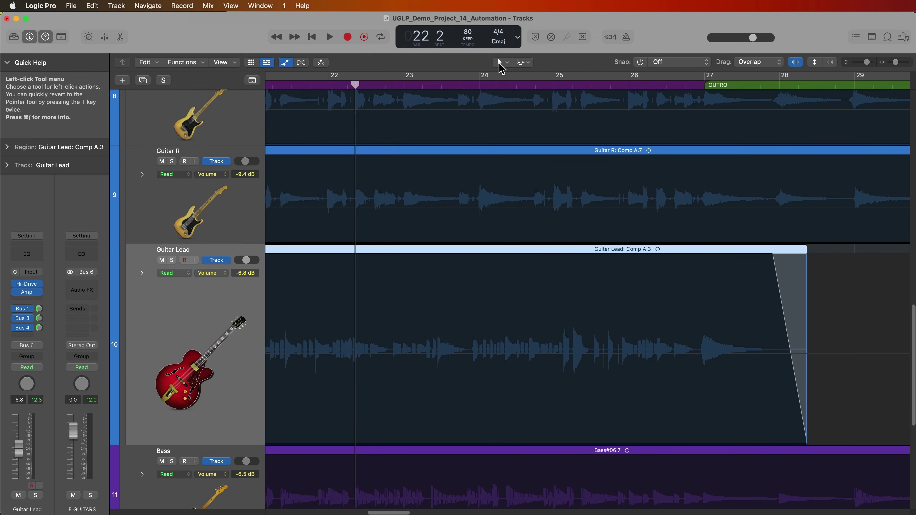
Step: Play from just before the solo, raise the Guitar Lead channel's volume fader to -3.4 dB, and stop playback
key(super+Left)
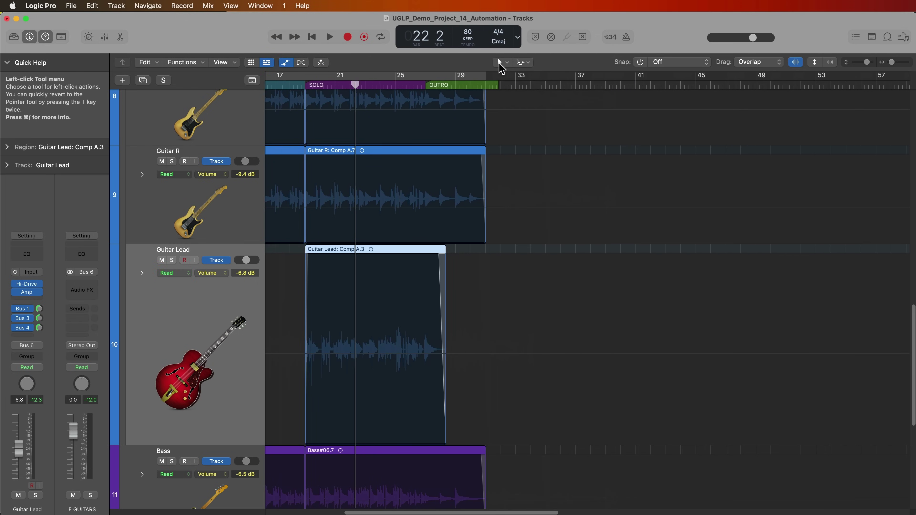
click(302, 81)
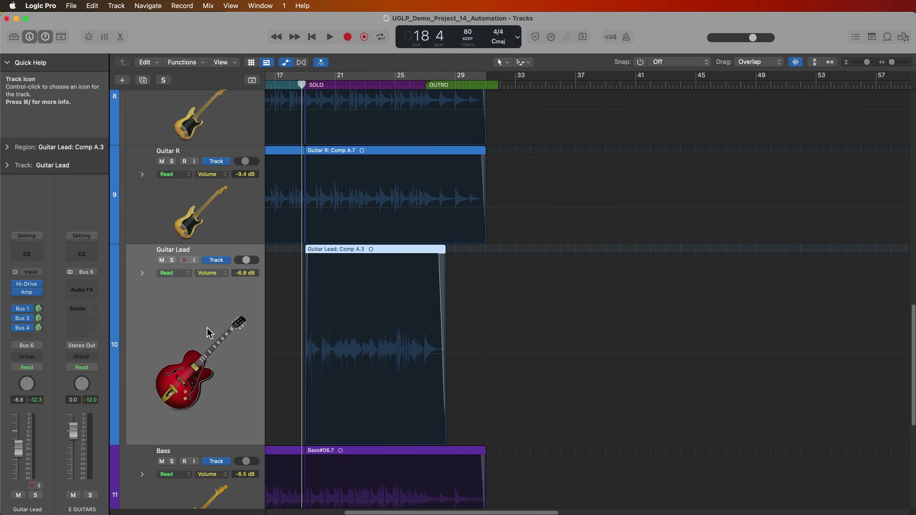
key(space)
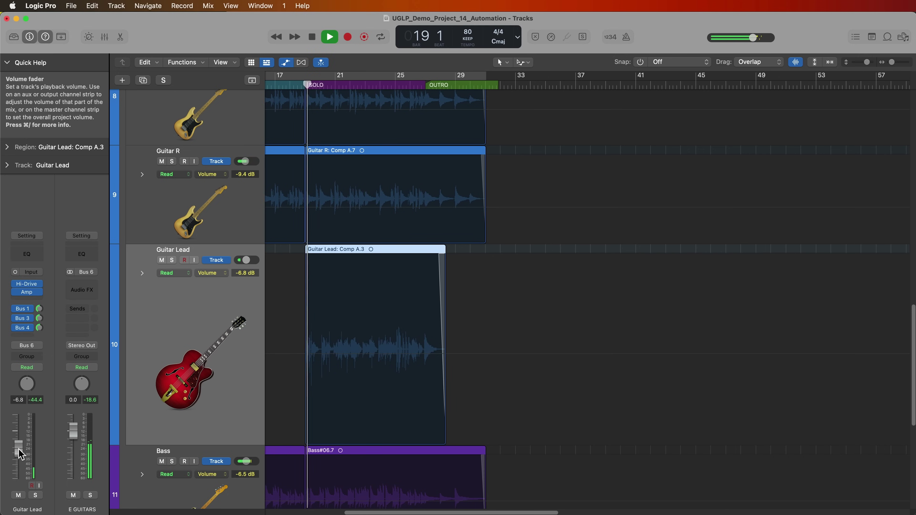
drag(18, 449, 18, 448)
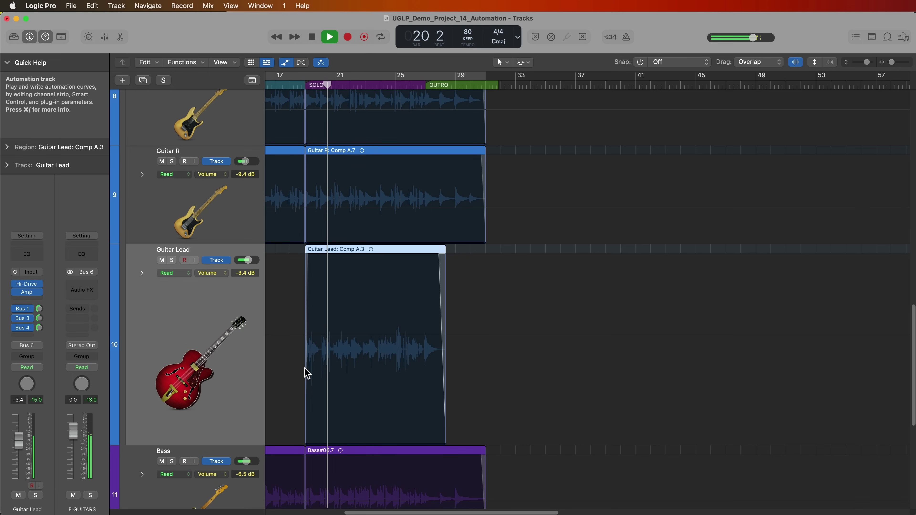
key(super+Right)
key(super+Right)
key(super+Right)
key(space)
Step: With the Pointer Tool, add four volume points on Guitar Lead around bar 23, raise the middle segment to -2.0 dB, and play it back
click(523, 62)
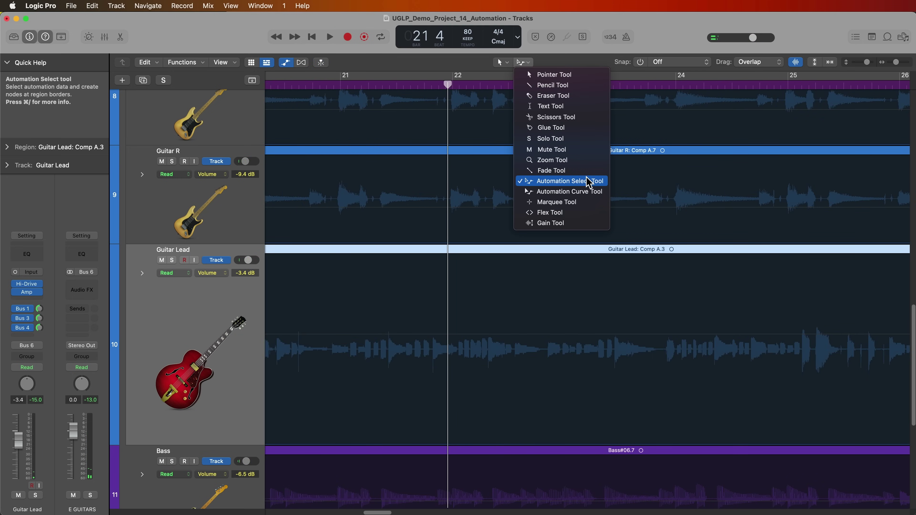
click(552, 74)
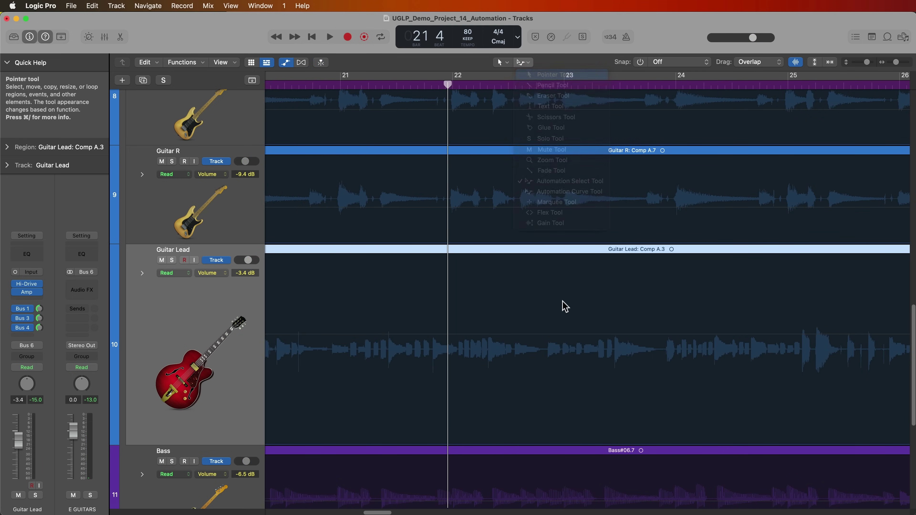
click(545, 337)
click(545, 335)
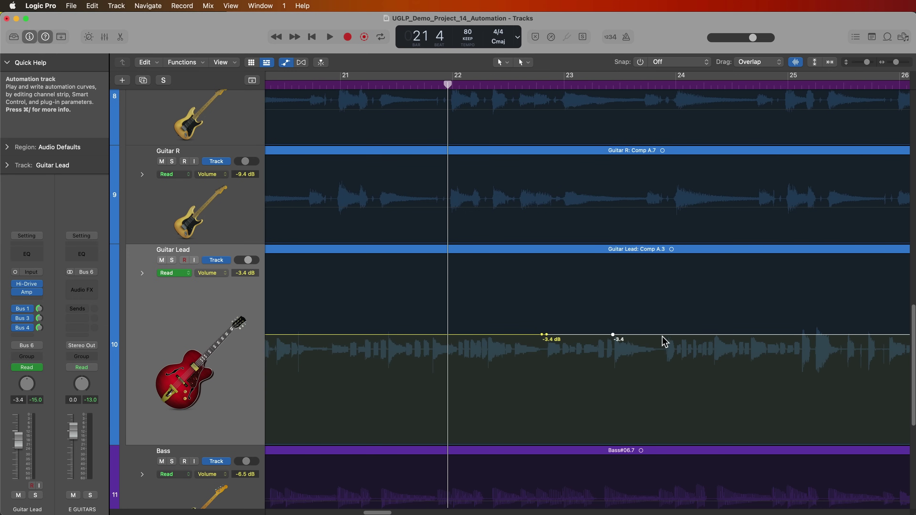
drag(599, 342, 598, 329)
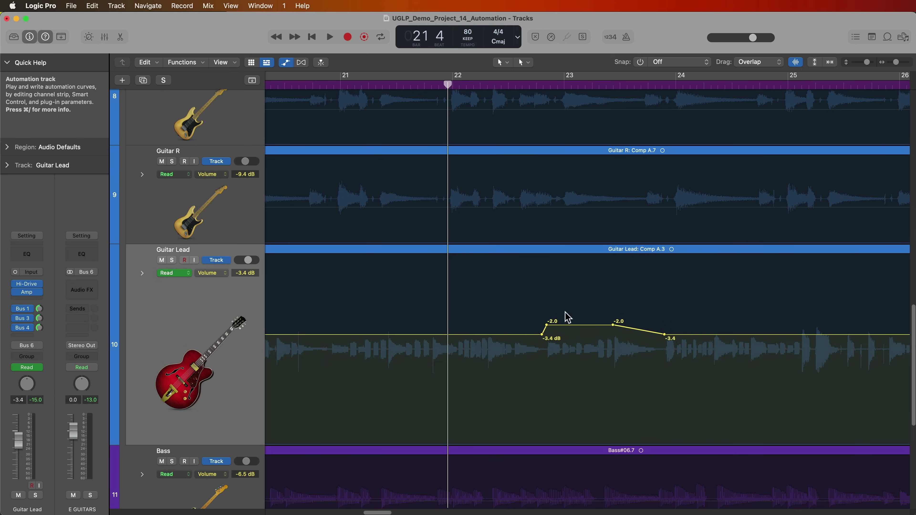
key(space)
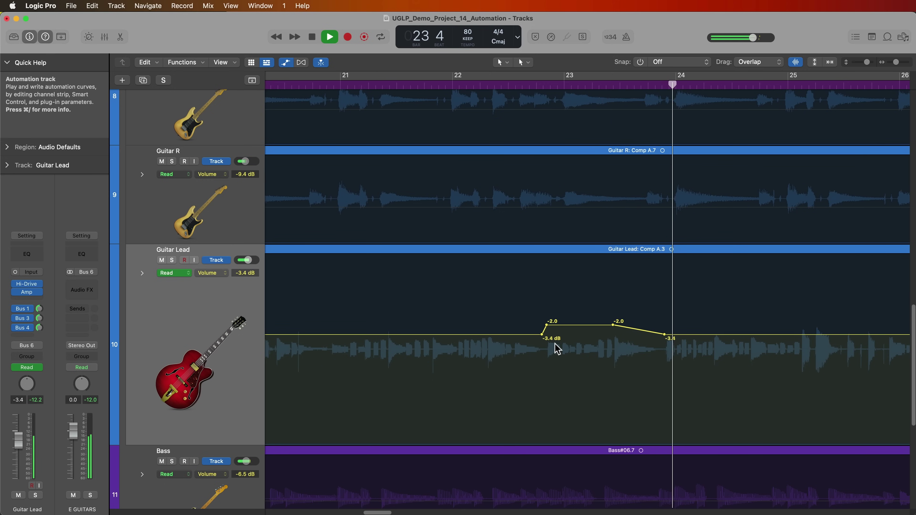
key(space)
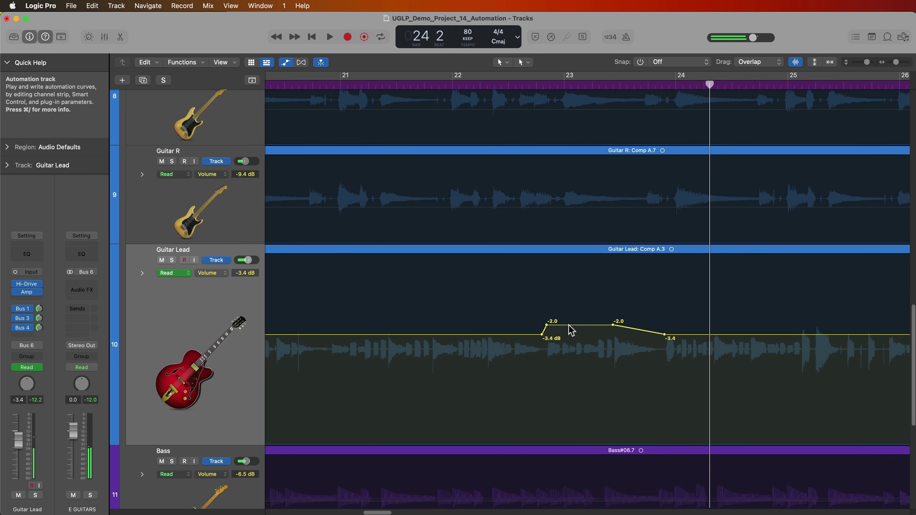
Step: With the Automation Select Tool, select the four Guitar Lead volume points around bar 23 and shift them slightly
click(523, 62)
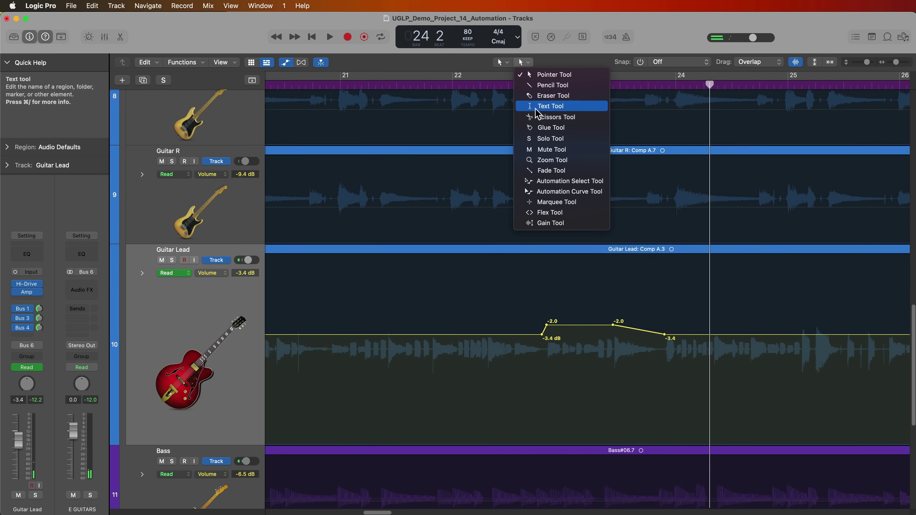
click(589, 185)
drag(525, 297, 680, 370)
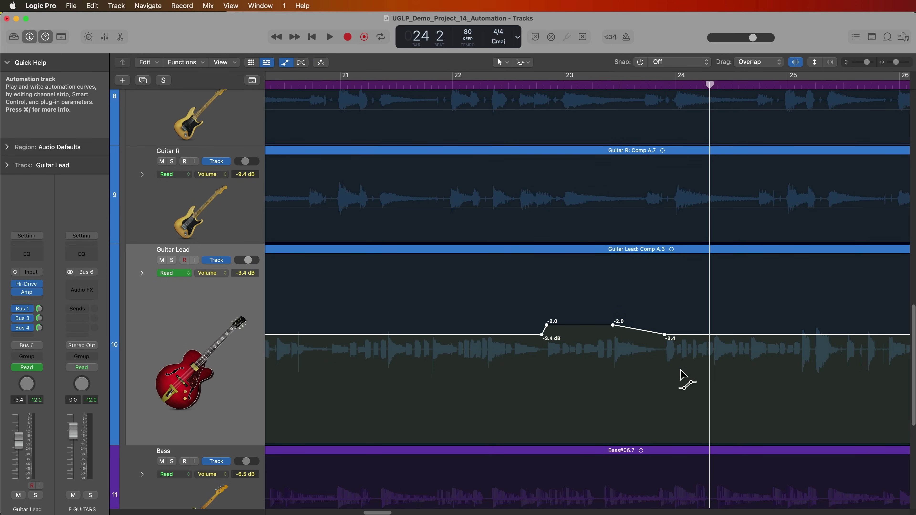
drag(580, 318, 580, 343)
click(546, 393)
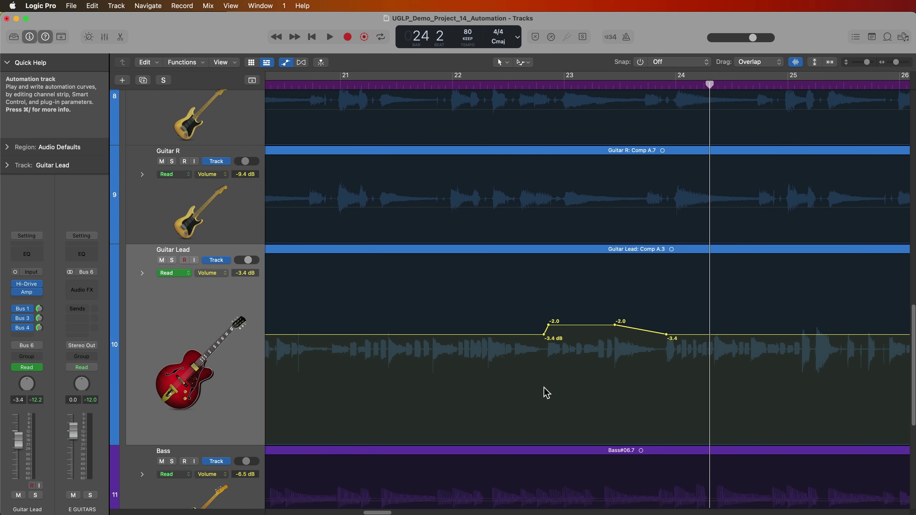
Step: Reselect the four Guitar Lead volume points, copy them to about bars 21 and 24.5, and undo both copies
click(523, 62)
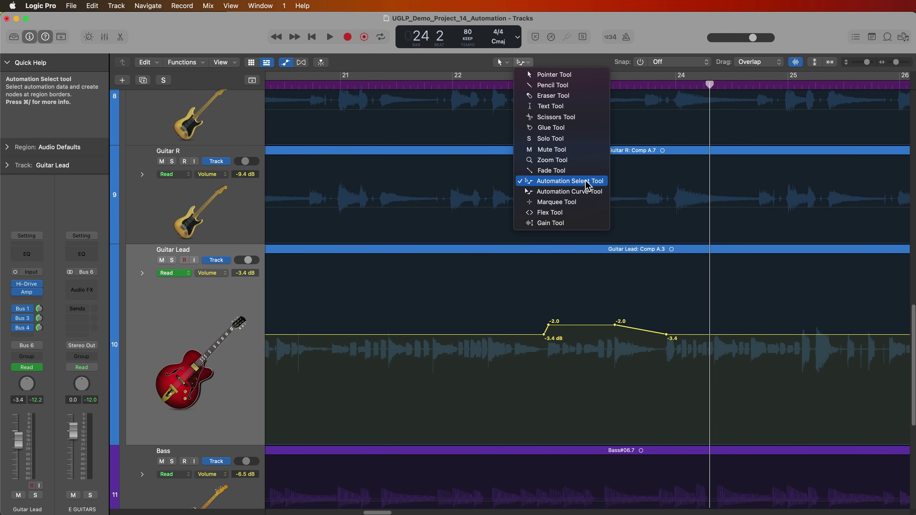
click(615, 397)
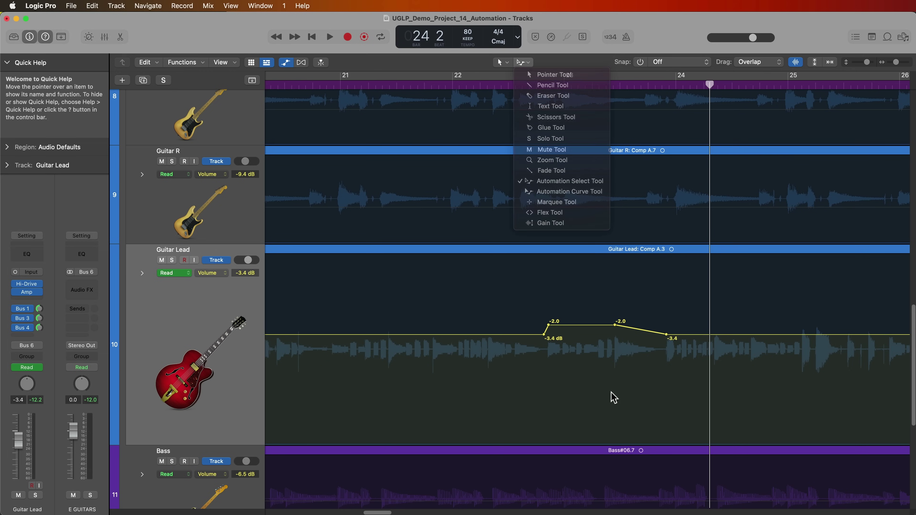
drag(678, 321, 533, 350)
click(623, 366)
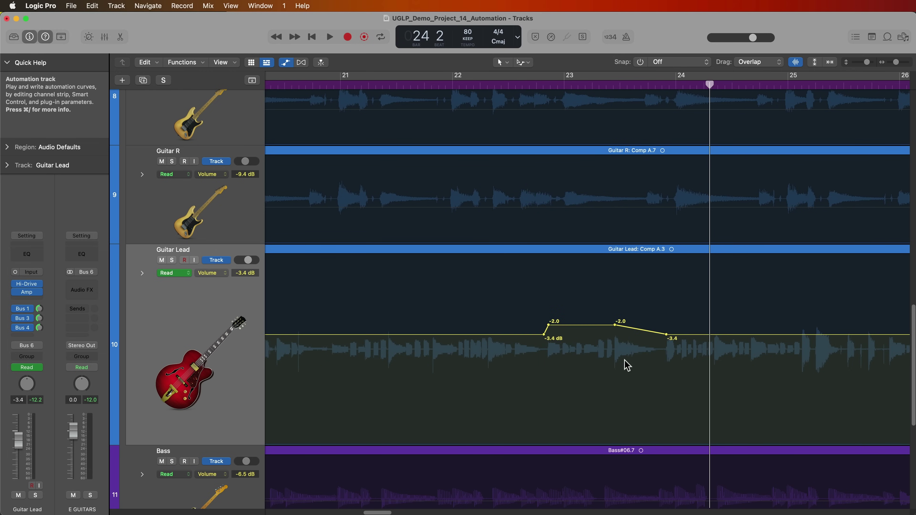
drag(701, 311, 536, 313)
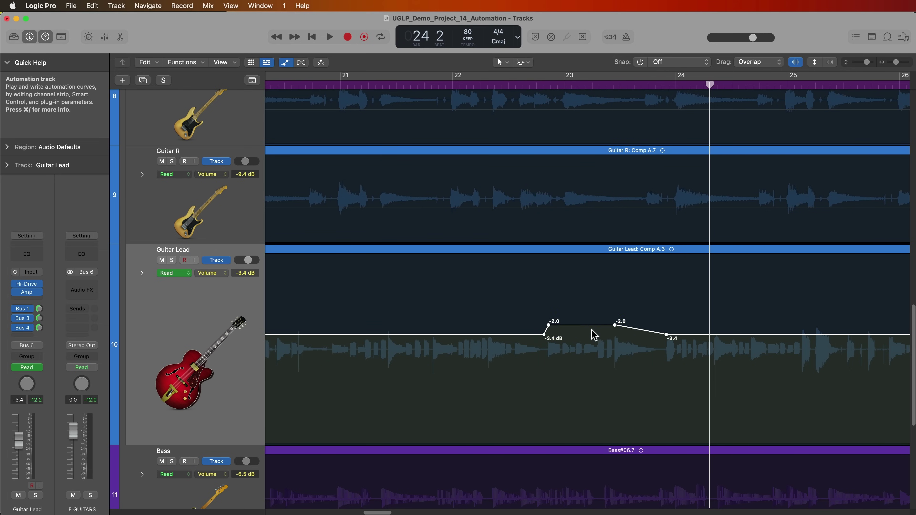
drag(594, 335, 777, 329)
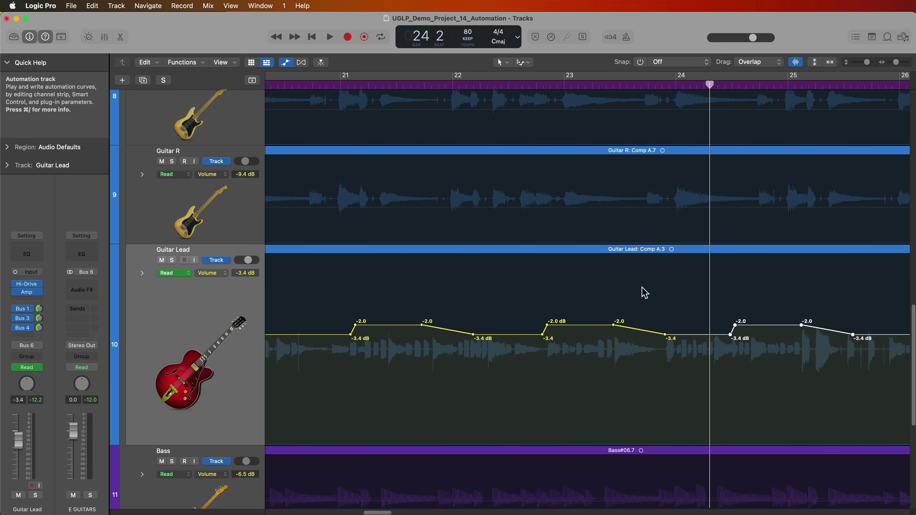
key(super+z)
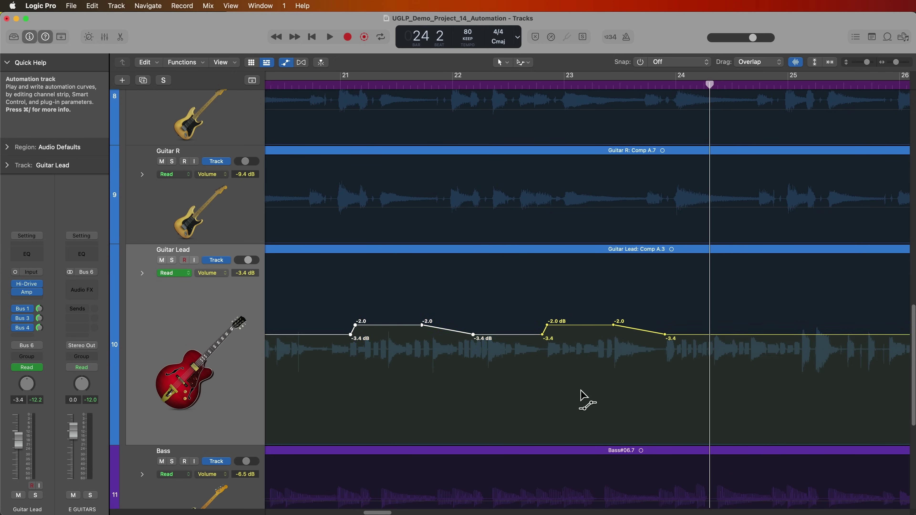
key(super+z)
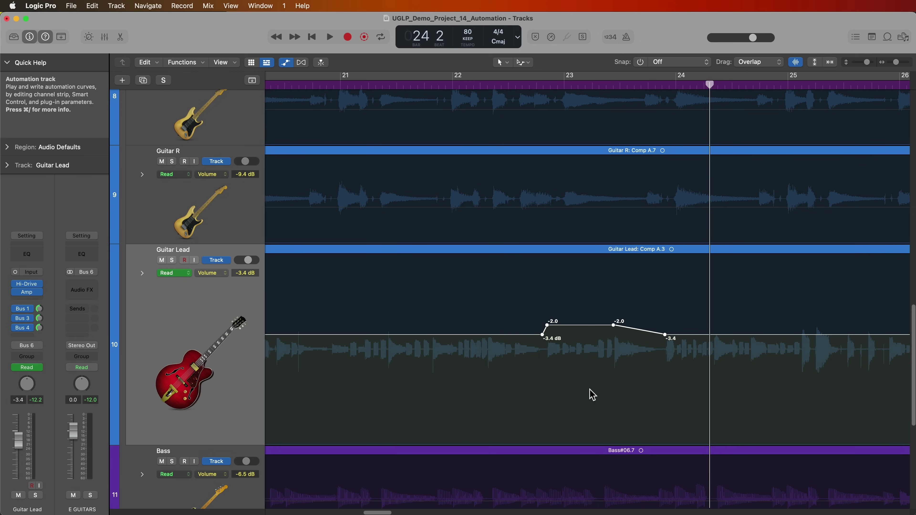
Step: Switch to the Automation Curve Tool, zoom in on Guitar Lead, and raise the flat volume segment around bar 23 to +4.4 dB
click(521, 63)
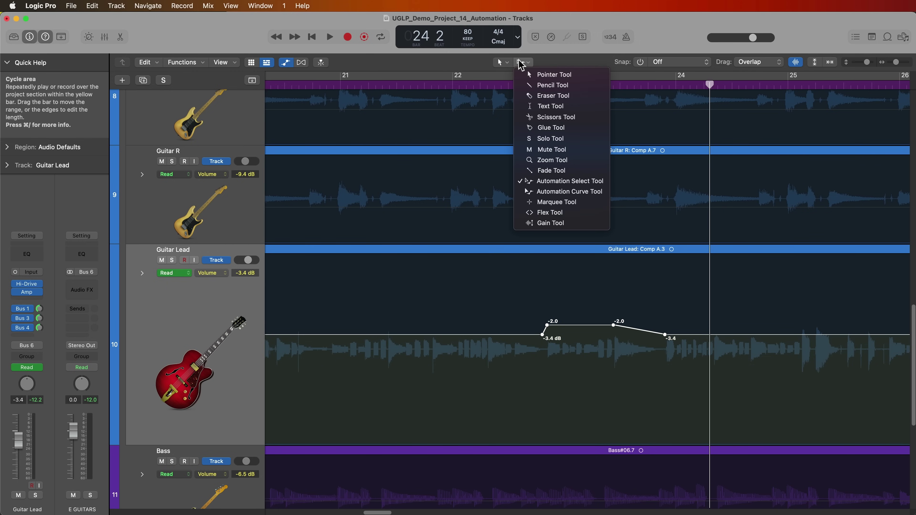
click(586, 195)
click(633, 85)
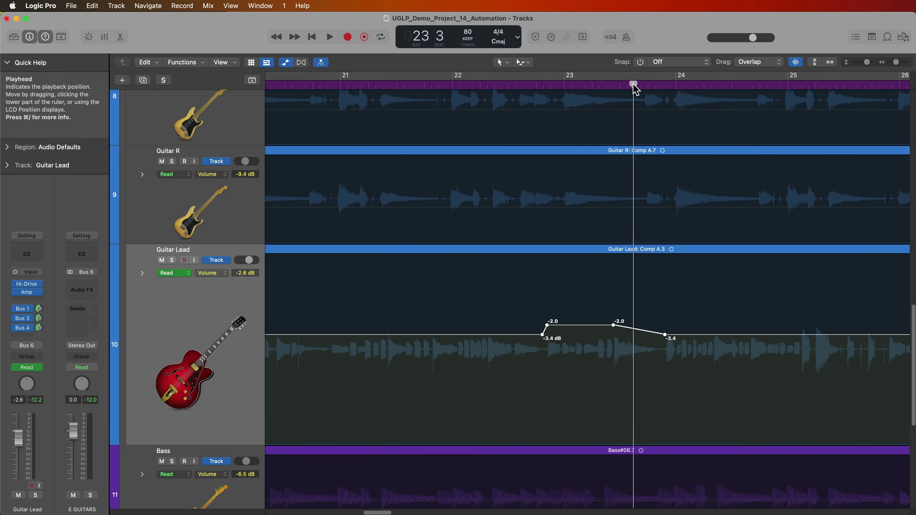
key(z)
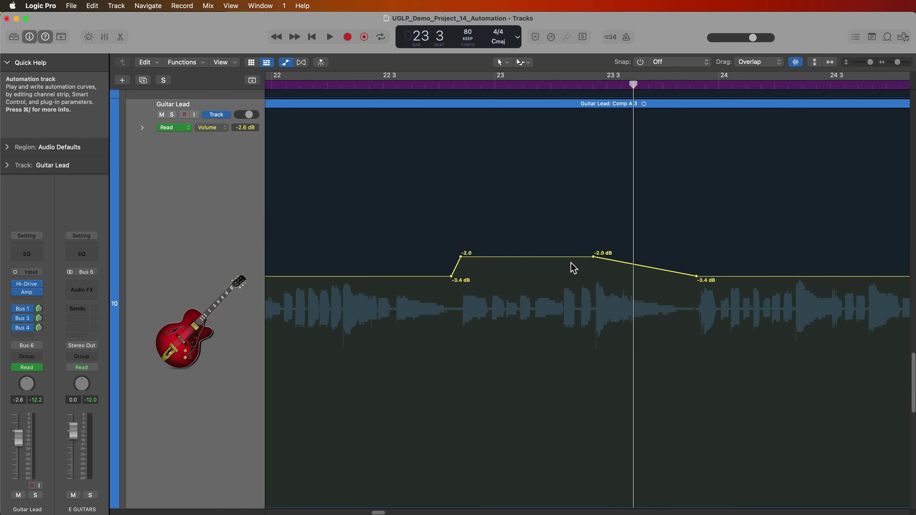
drag(555, 257, 532, 145)
click(574, 84)
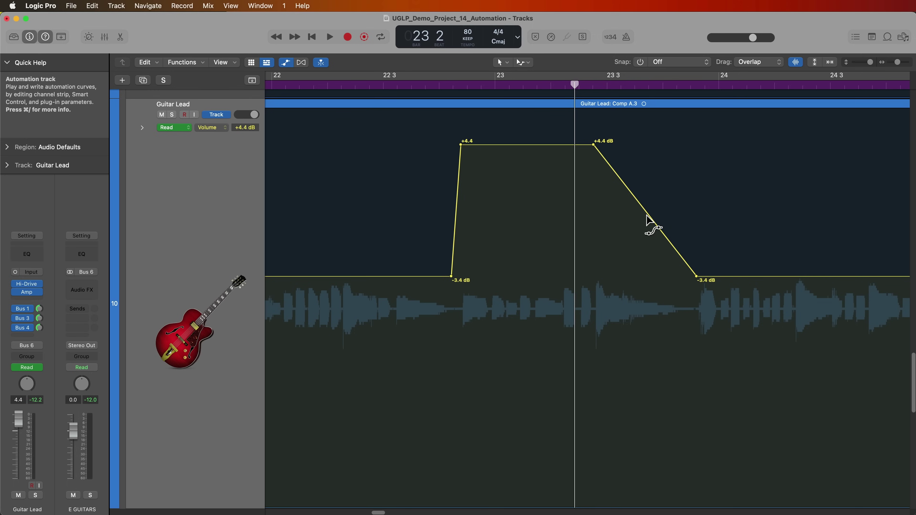
Step: Bend the falling volume line before bar 24 into an inward, steeply dropping curve and move its starting point slightly earlier
drag(651, 219, 612, 249)
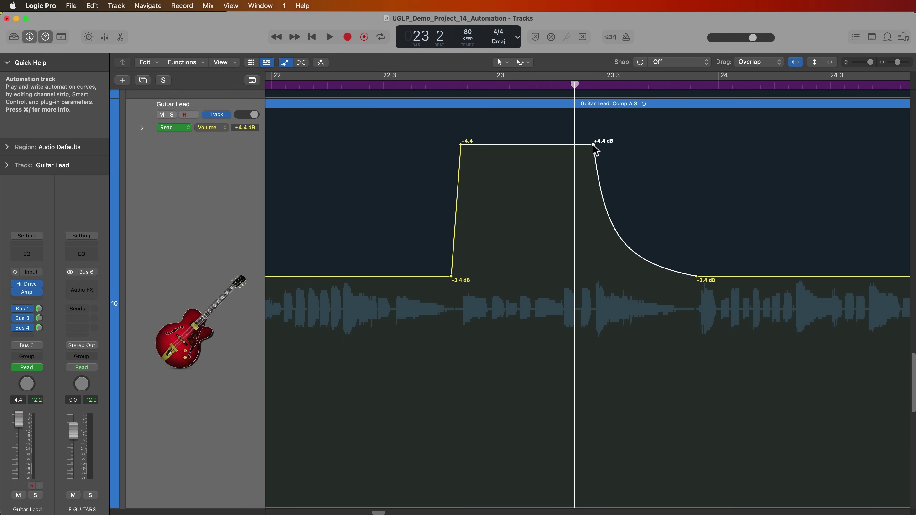
drag(593, 146, 589, 145)
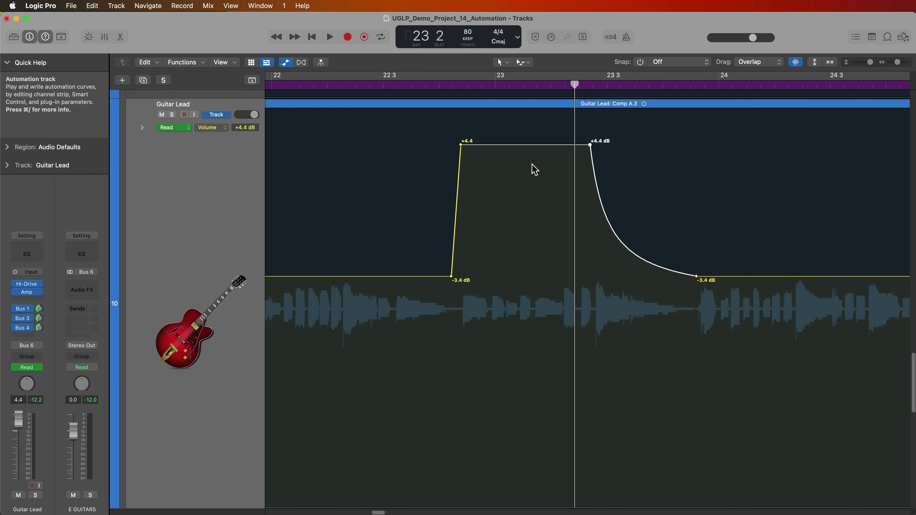
Step: Lower the flat Guitar Lead volume segment around bar 23 to -1.4 dB and play it back from shortly after bar 22
drag(537, 145, 529, 251)
click(353, 84)
key(space)
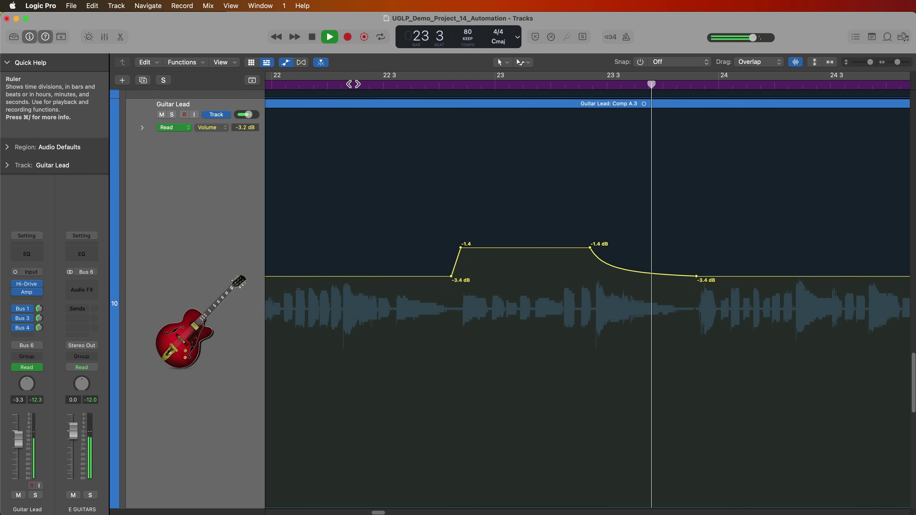
key(space)
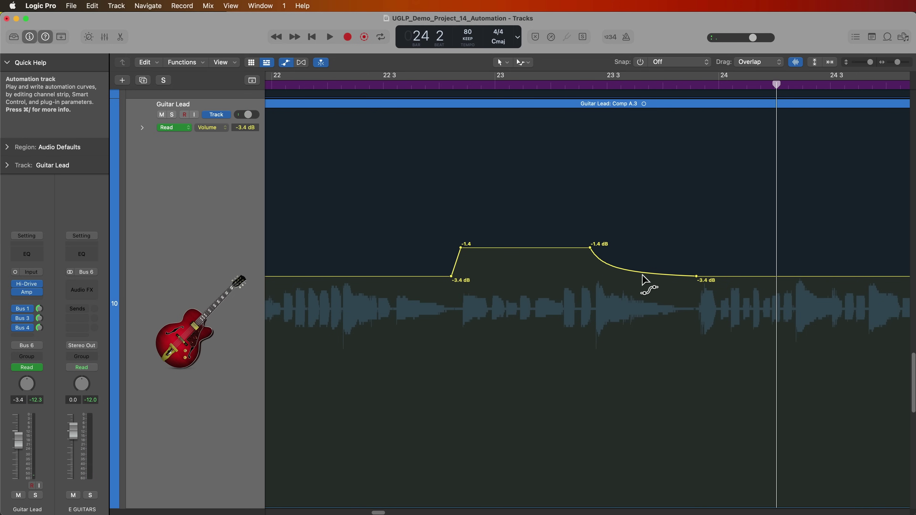
Step: Bend the falling volume curve before bar 24 outward so the level drops late, and play it back from shortly after bar 22
drag(644, 282, 647, 205)
double_click(365, 87)
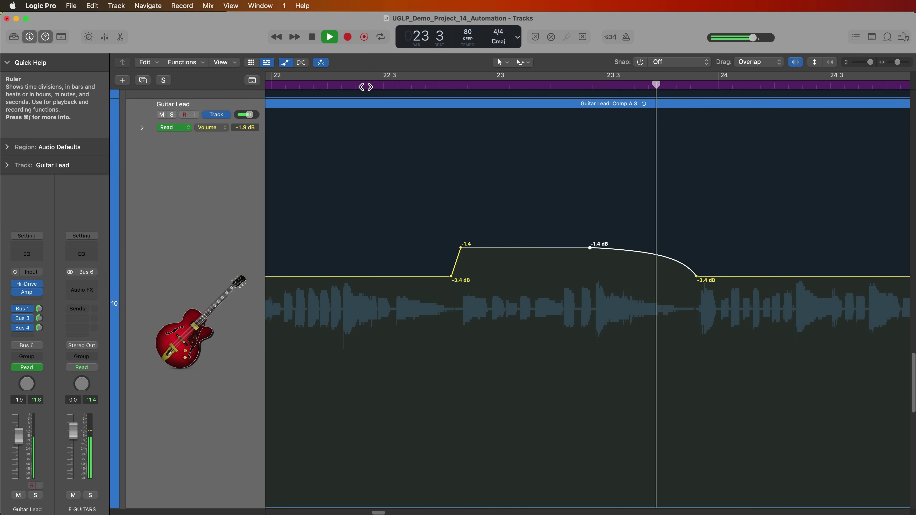
key(space)
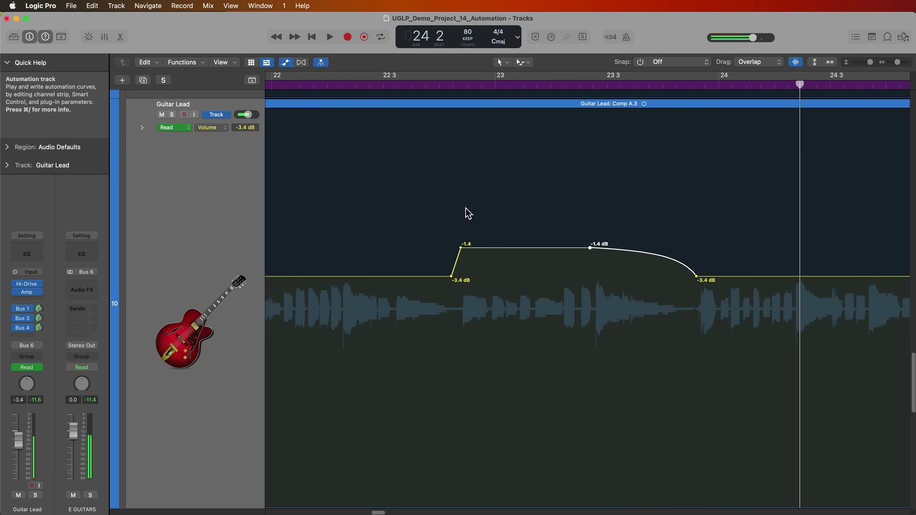
click(523, 62)
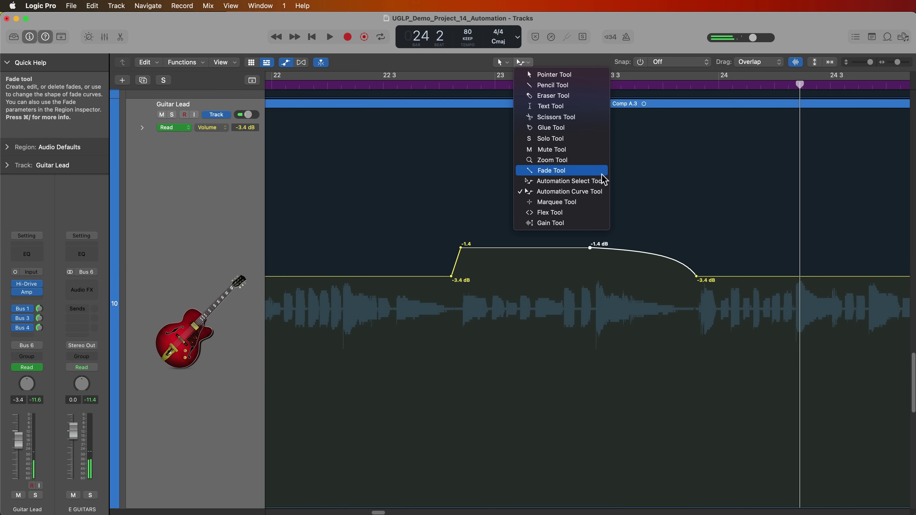
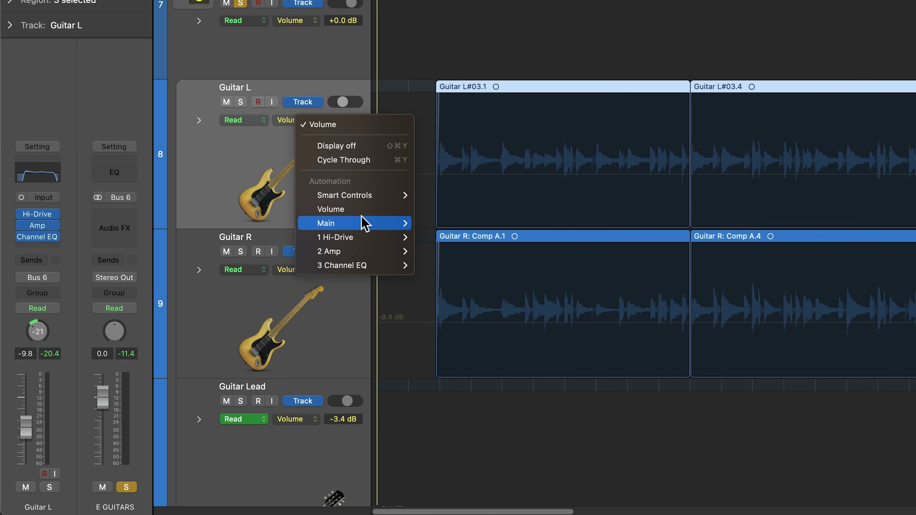
Step: Set the displayed automation parameter to absolute Pan on the Guitar L and Guitar R tracks
mouse_move(364, 225)
mouse_move(473, 240)
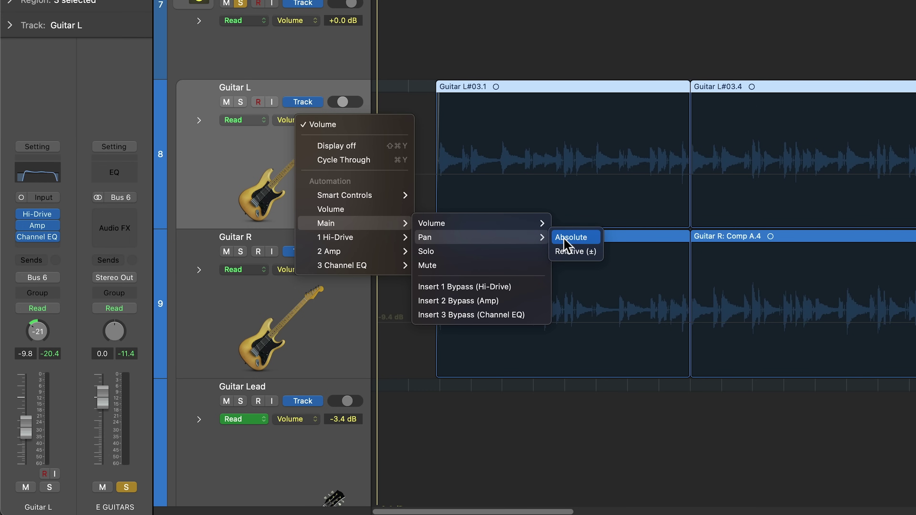
click(571, 237)
click(310, 300)
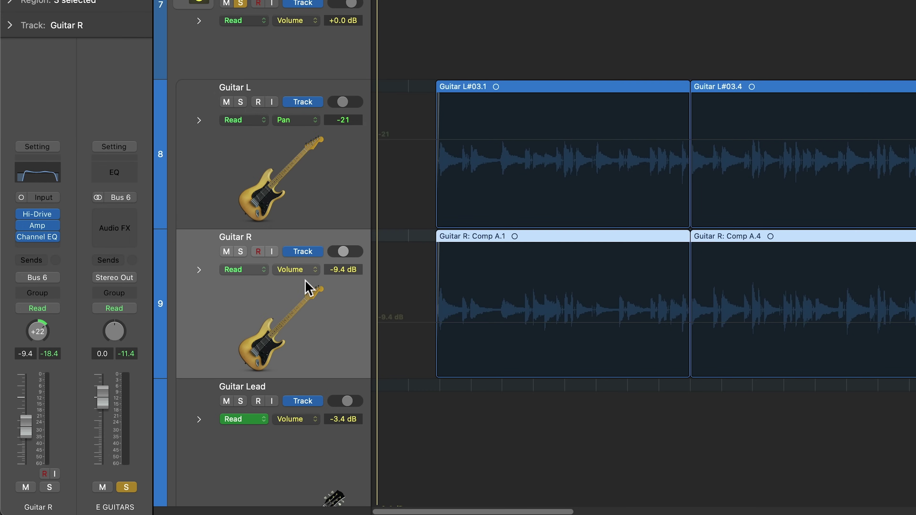
click(307, 273)
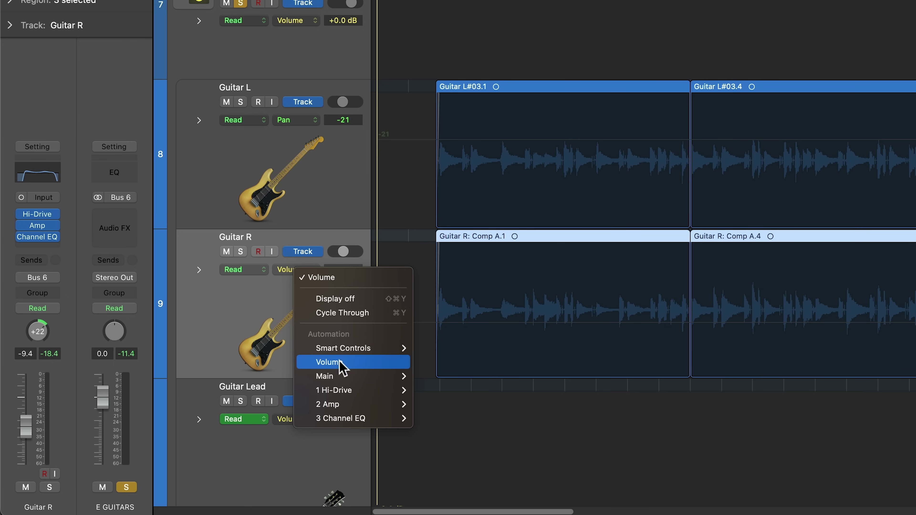
mouse_move(341, 377)
mouse_move(453, 391)
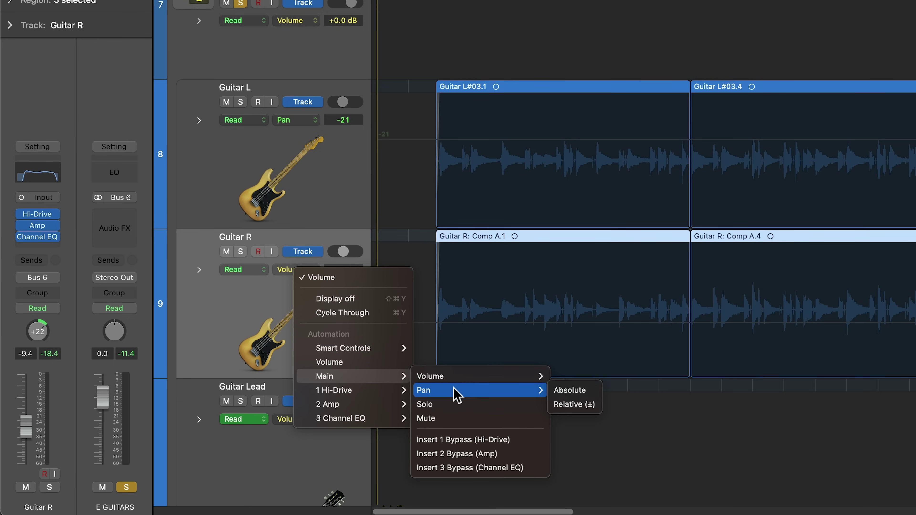
click(557, 391)
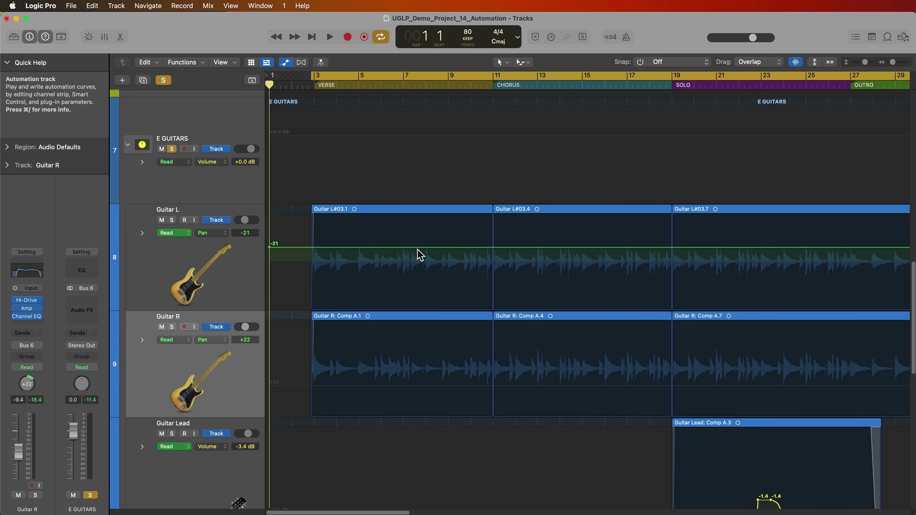
Step: Move the Guitar L pan automation line up to -64, and down to +63
drag(420, 252, 424, 215)
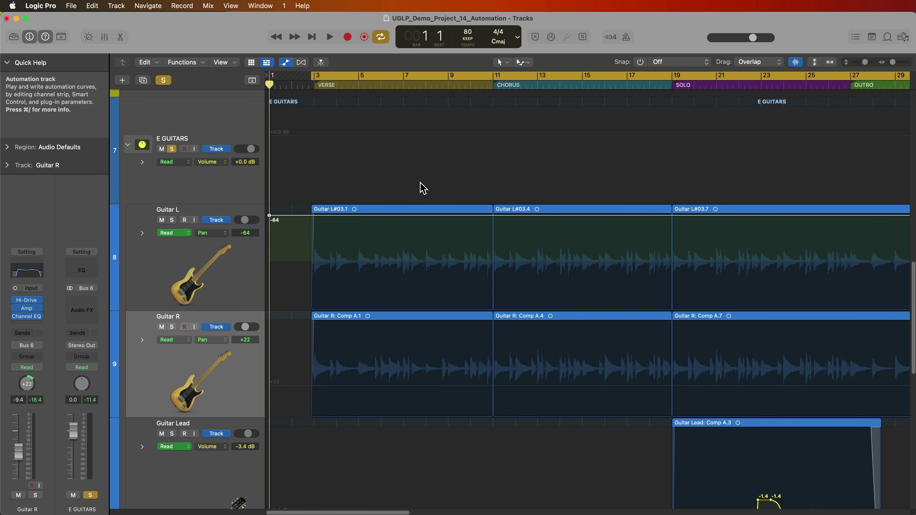
drag(419, 197, 399, 329)
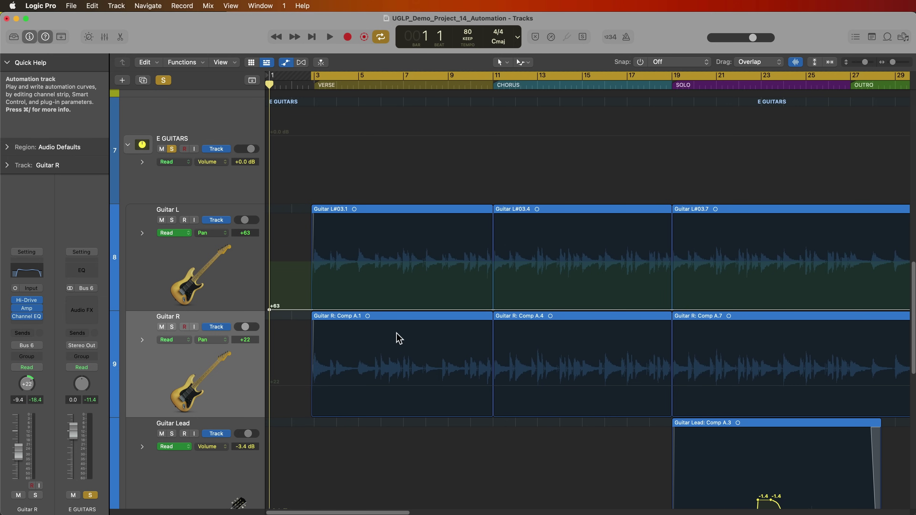
Step: Set the Guitar L pan automation line to -22 along the whole track
drag(399, 339, 394, 247)
scroll(450, 274, right, 3)
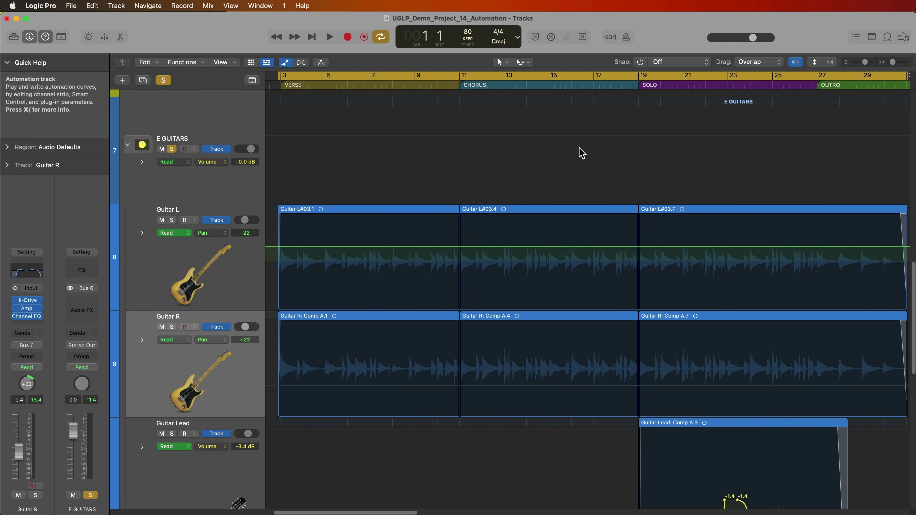
Step: Assign the Marquee Tool as the secondary pointer tool and set Snap to Bar
click(522, 62)
click(583, 202)
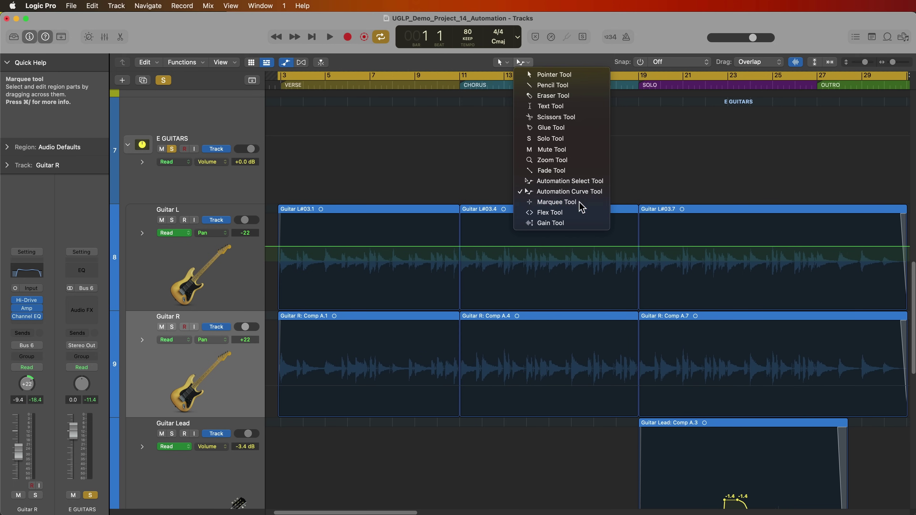
click(688, 62)
click(689, 66)
Step: Widen the pan automation over the chorus, bars 11 to 19, to -44 on Guitar L and +44 on Guitar R
drag(450, 253, 587, 230)
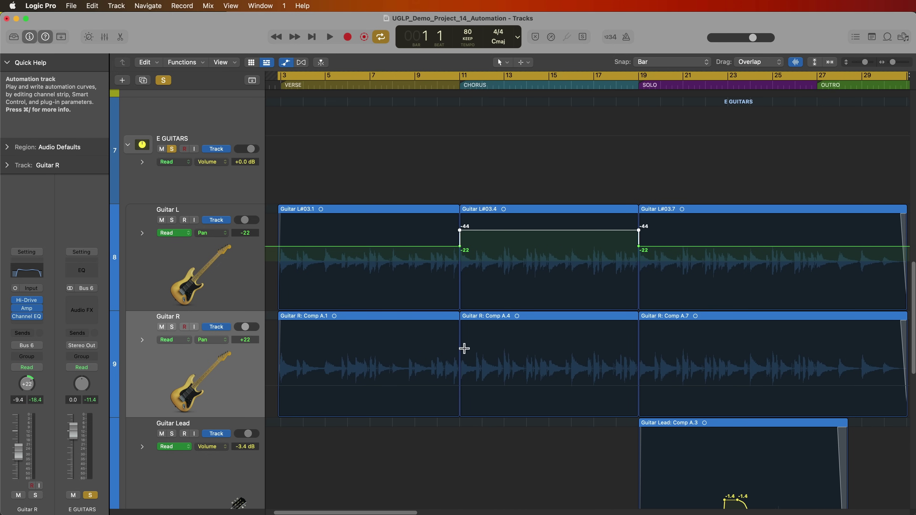
drag(463, 349, 639, 370)
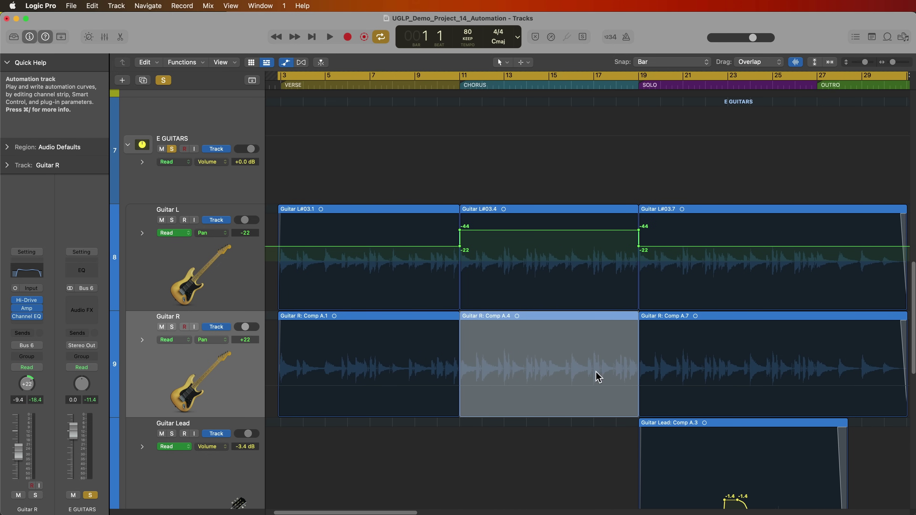
click(571, 395)
drag(571, 394, 566, 409)
scroll(564, 368, left, 3)
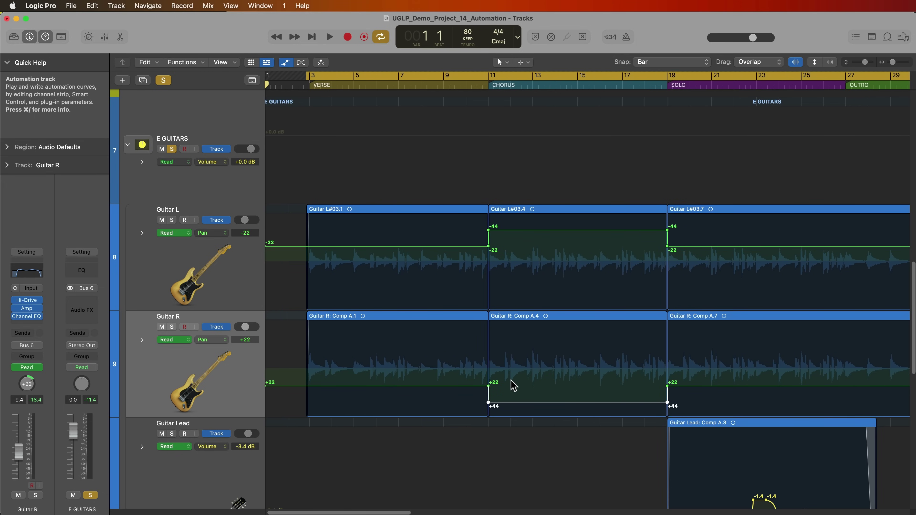
Step: With cycle mode turned off and the E GUITARS volume raised to +6.0 dB, play the verse into the chorus
click(442, 77)
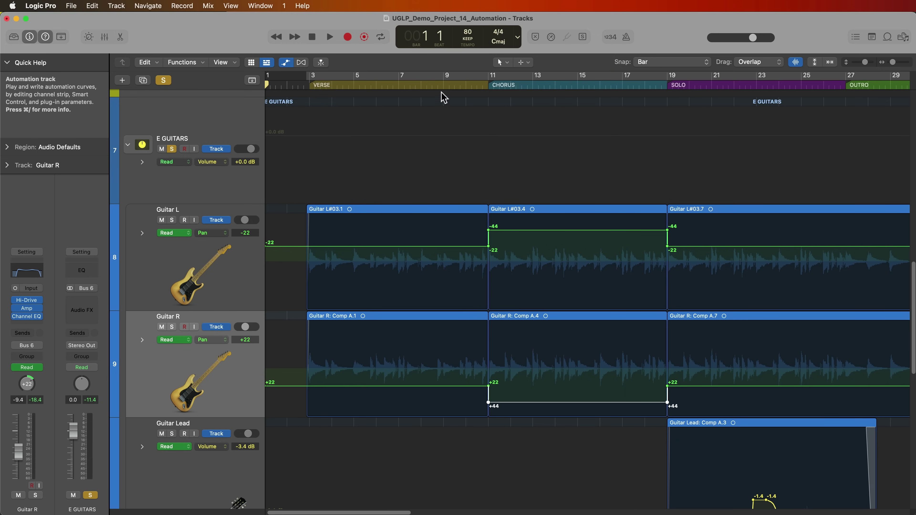
click(399, 85)
click(82, 324)
key(space)
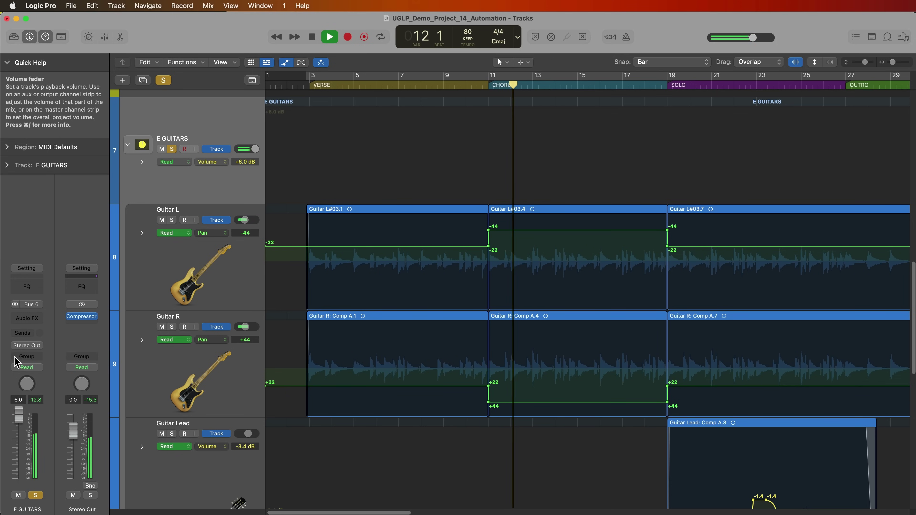
key(space)
Step: Play the pan change into the chorus again from bar 9 and stop just after bar 11
click(465, 84)
click(446, 85)
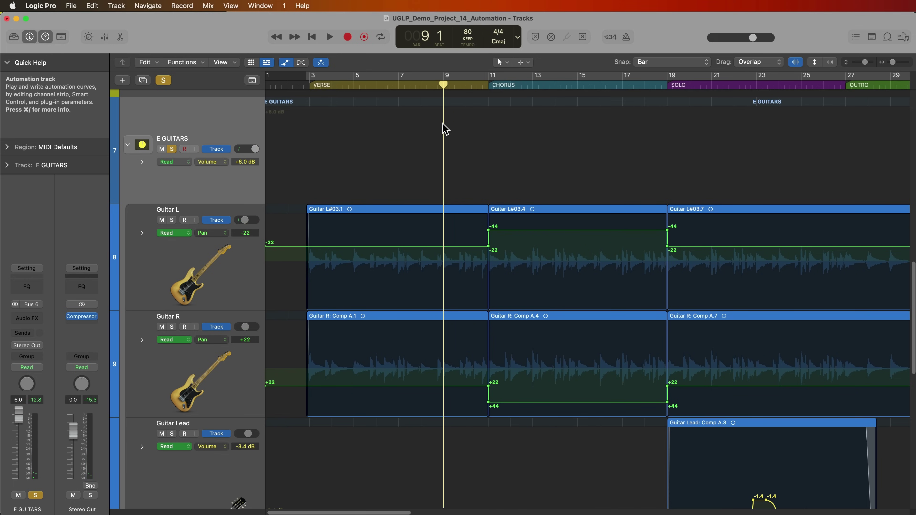
key(space)
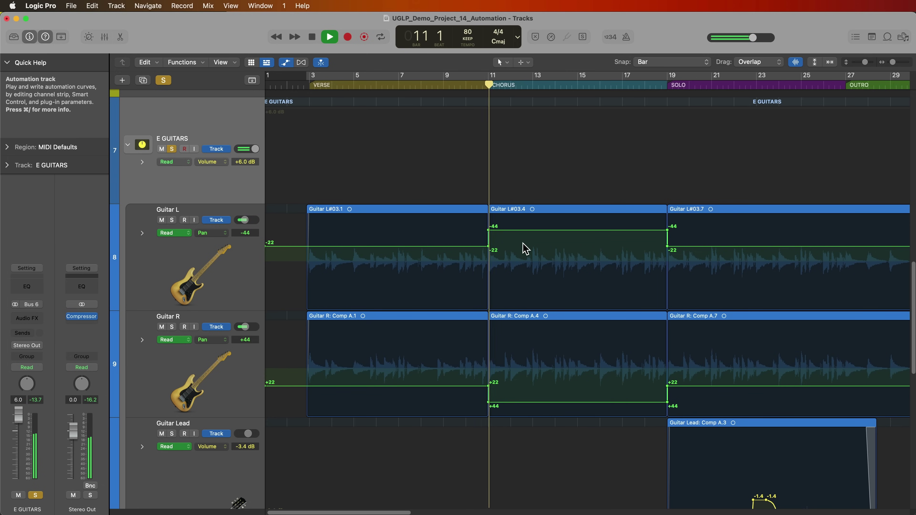
key(space)
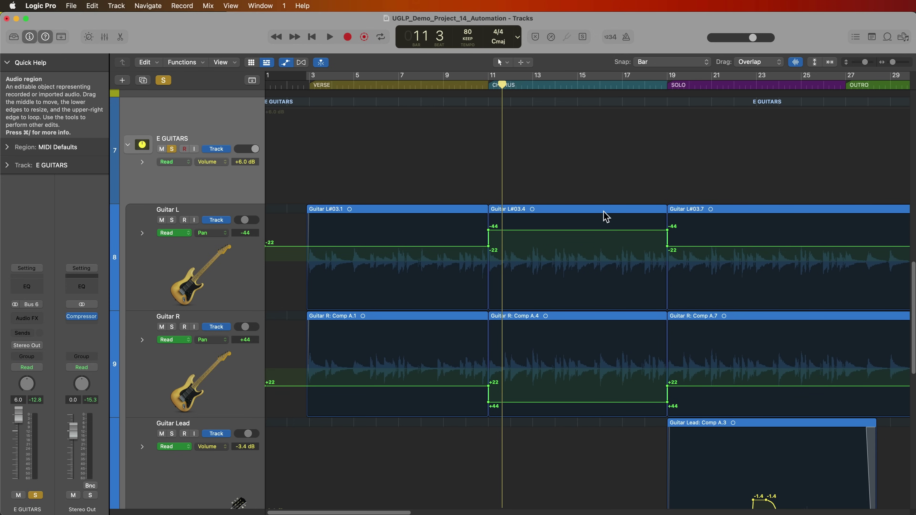
Step: Reset the E GUITARS volume to 0.0 dB
scroll(605, 215, up, 2)
alt+click(255, 184)
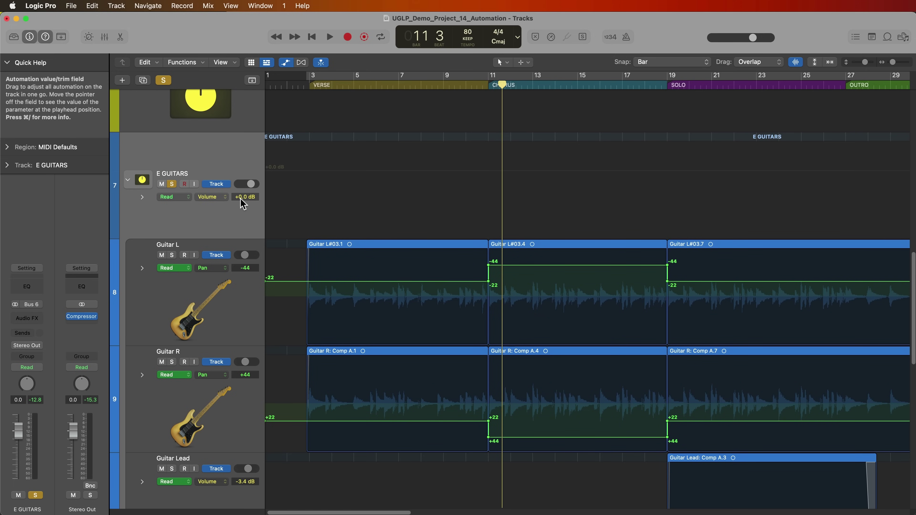
Step: Try lowering the E GUITARS volume automation to -6.3 dB over the verse, bars 3 to 11, and undo it
drag(307, 171, 482, 179)
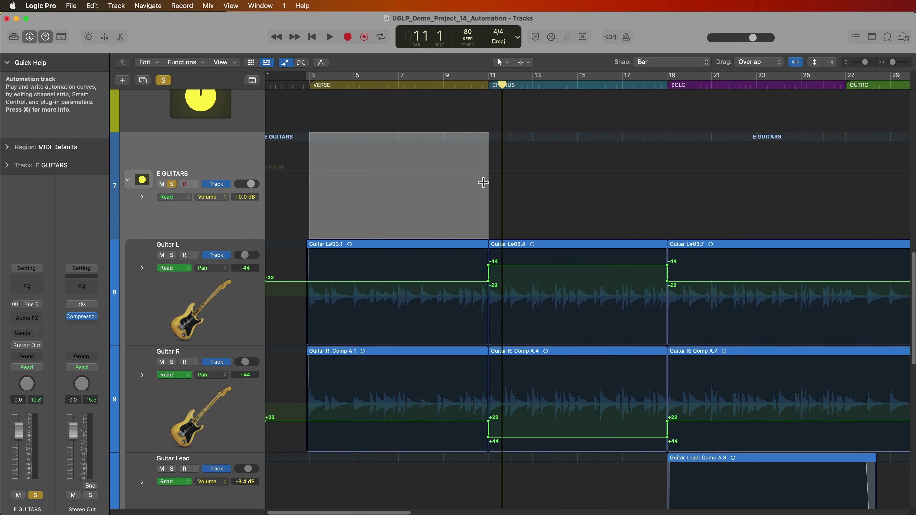
click(411, 177)
drag(411, 177, 407, 197)
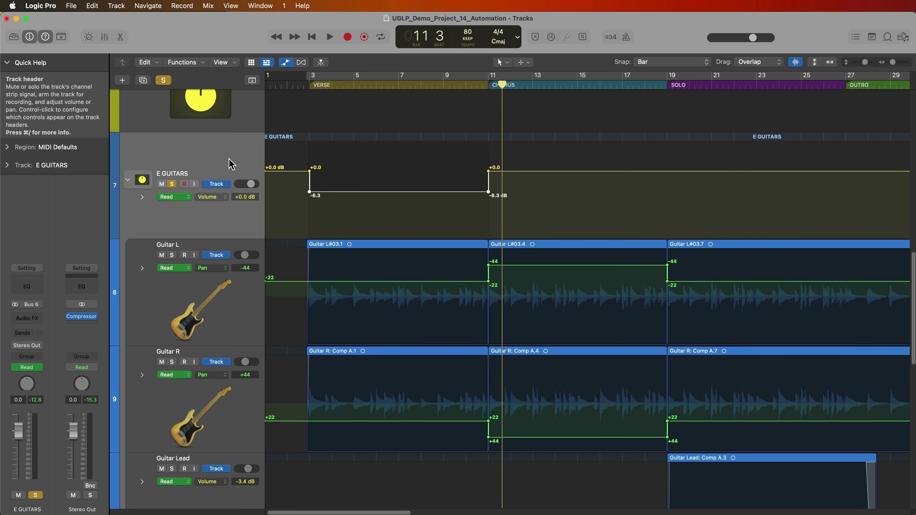
key(super+z)
key(super+z)
Step: Switch the displayed automation parameter from Pan to Volume on the Guitar L and Guitar R tracks
scroll(664, 244, down, 4)
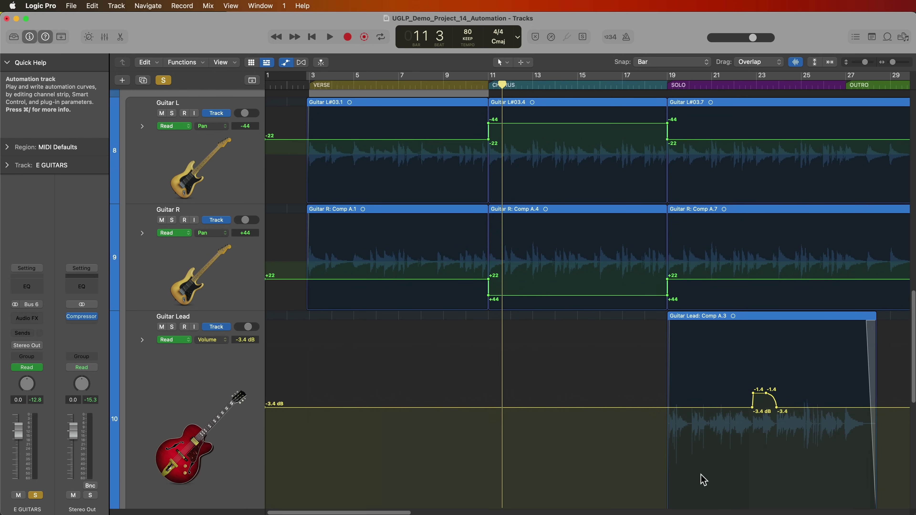
scroll(619, 365, up, 4)
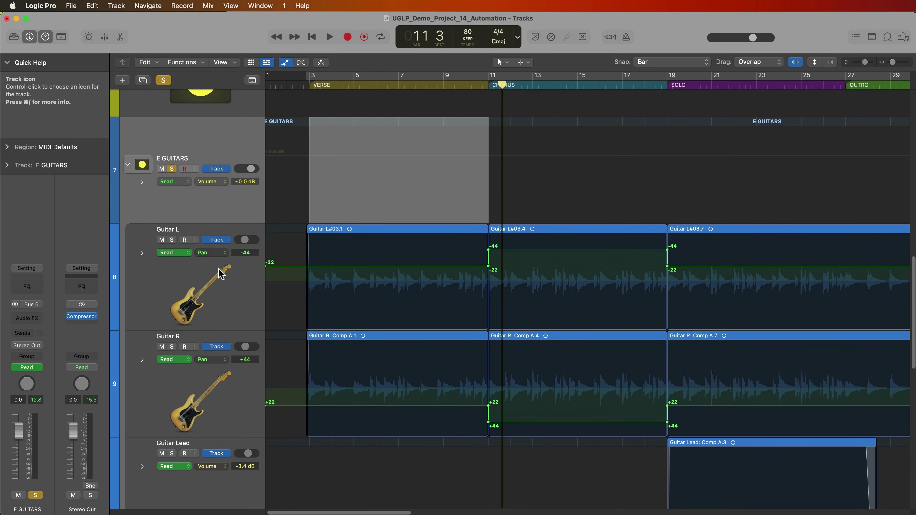
click(221, 300)
click(220, 259)
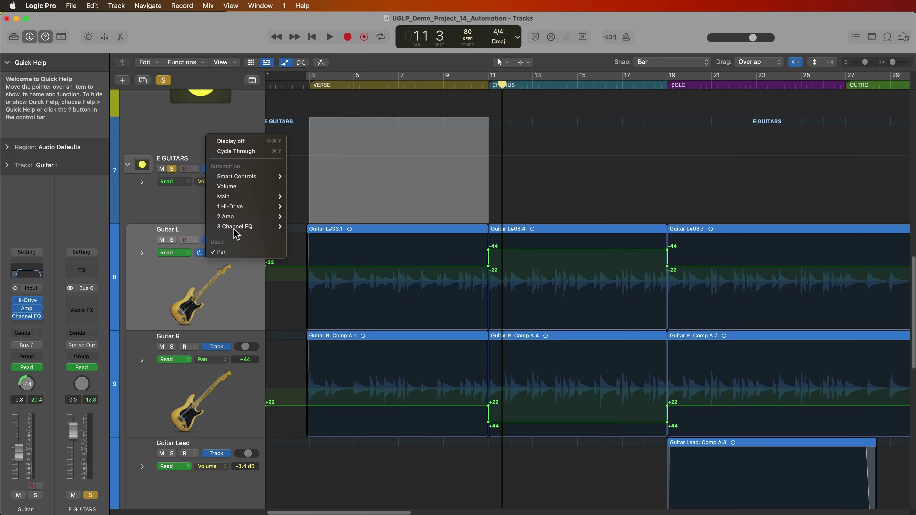
click(251, 188)
click(225, 365)
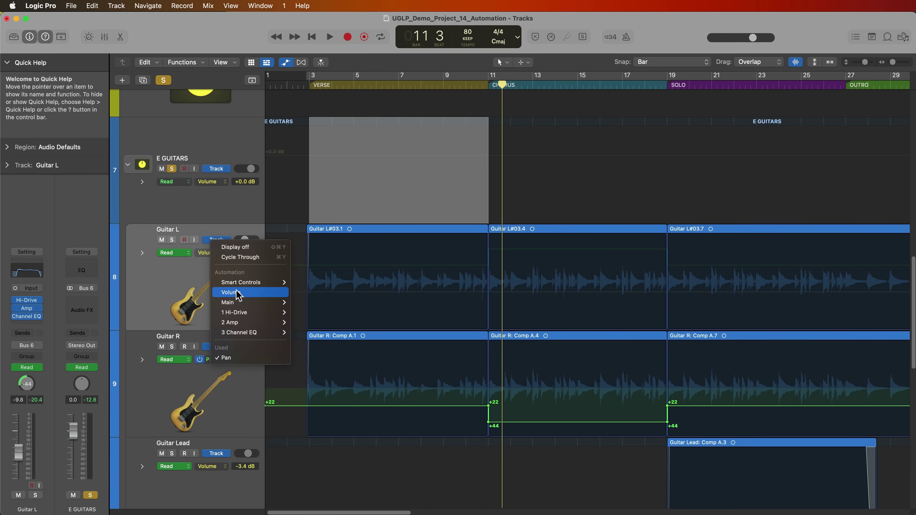
click(239, 295)
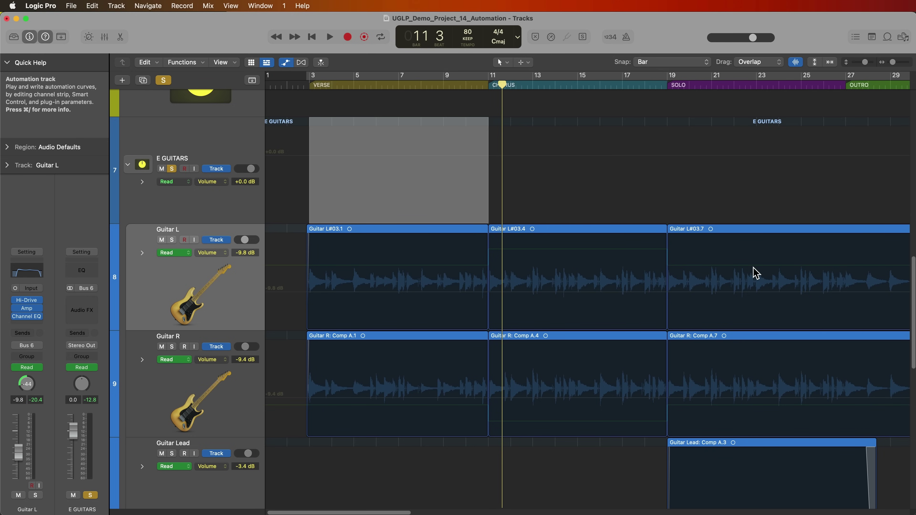
Step: View Guitar L's pan automation in a separate lane and in the main lane, returning the display to Volume
click(142, 252)
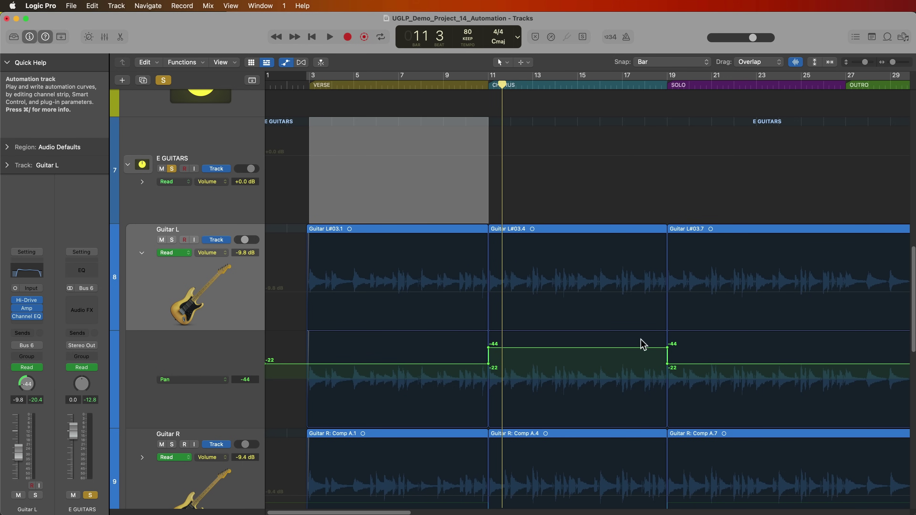
click(142, 338)
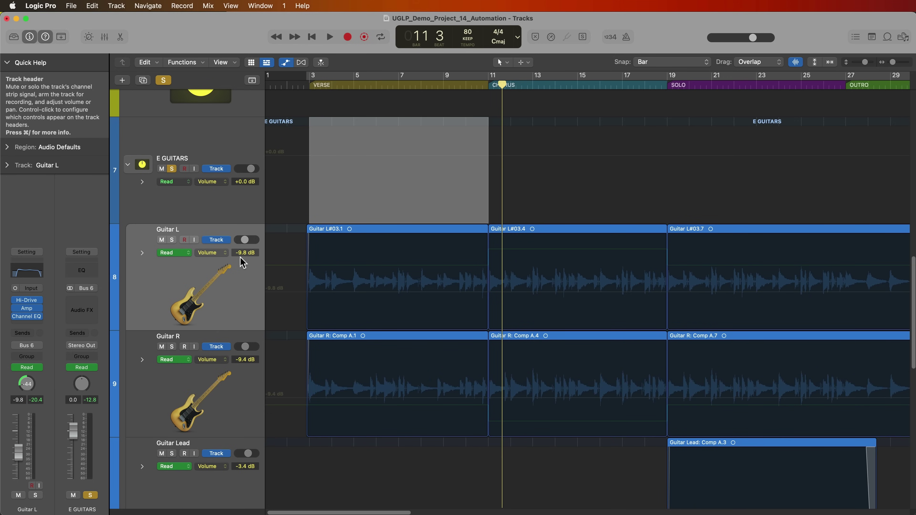
click(220, 253)
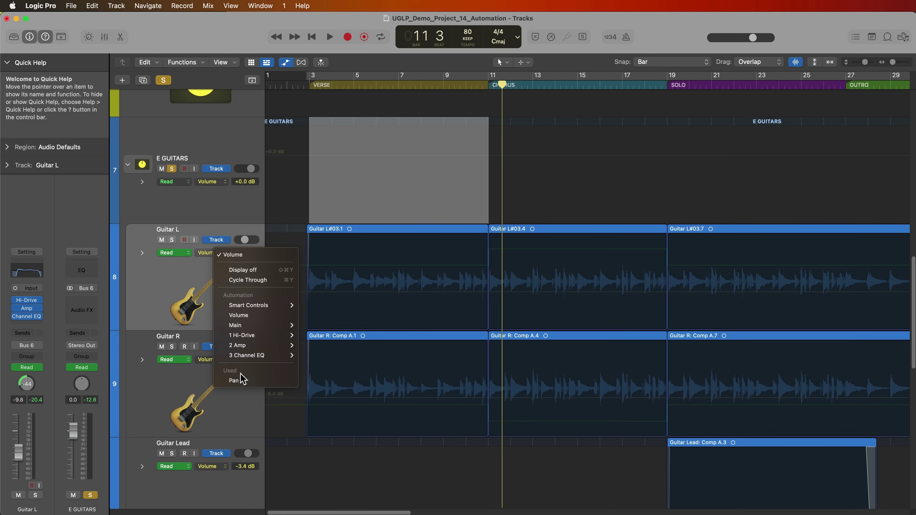
click(247, 380)
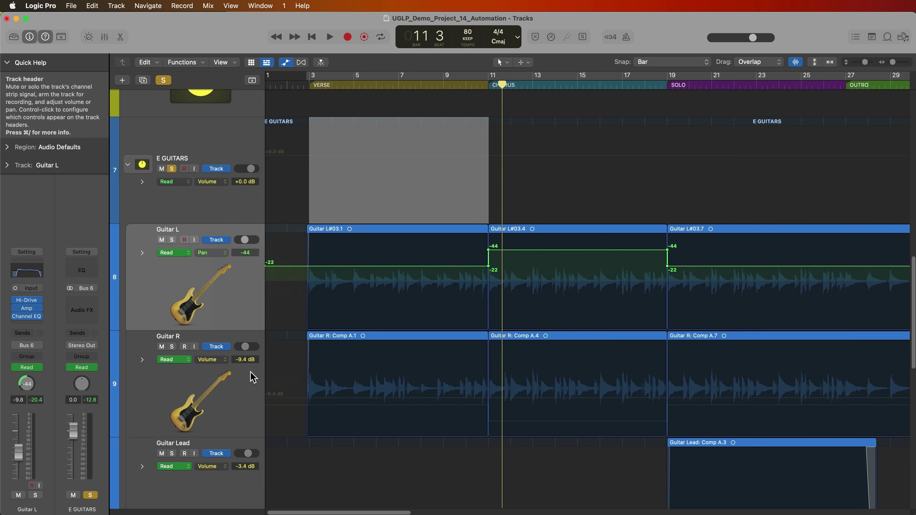
click(221, 252)
click(251, 185)
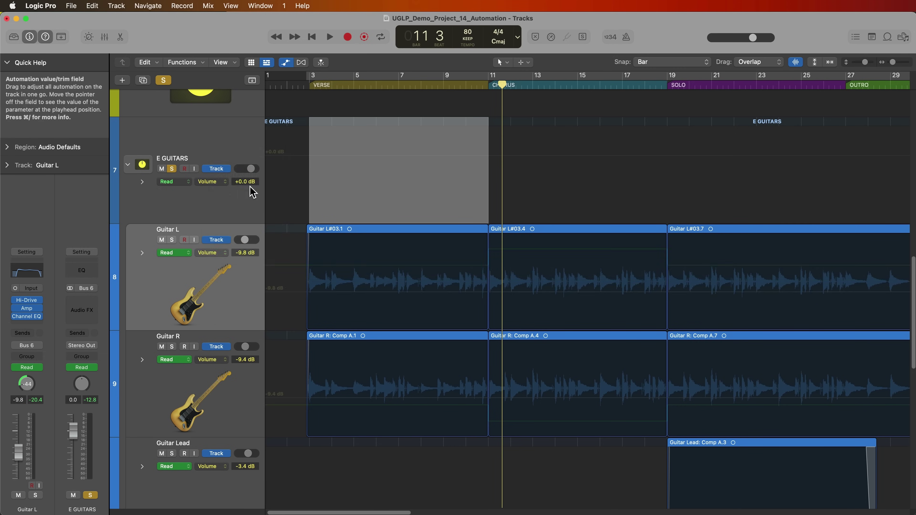
Step: Lower the volume automation from bar 2 to bar 11 to -11.4 dB on Guitar L and -11.0 dB on Guitar R
drag(283, 255, 485, 382)
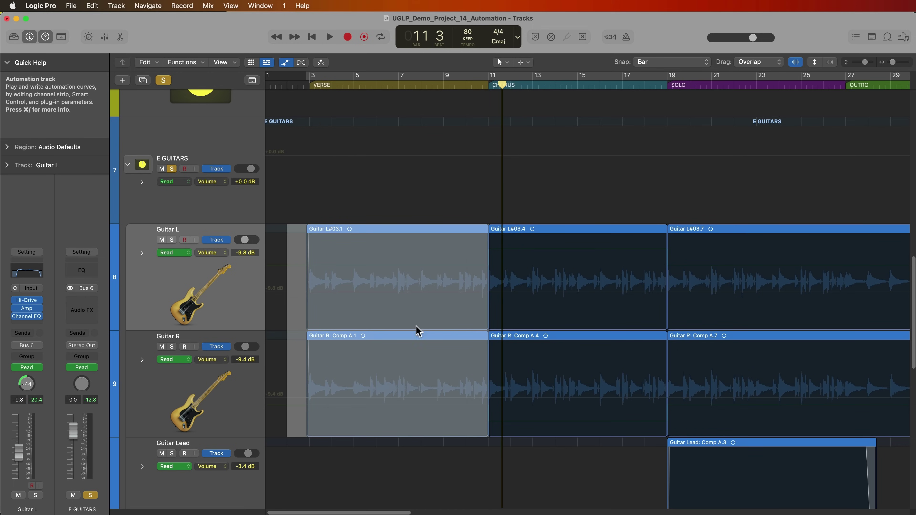
click(415, 296)
drag(410, 292, 411, 295)
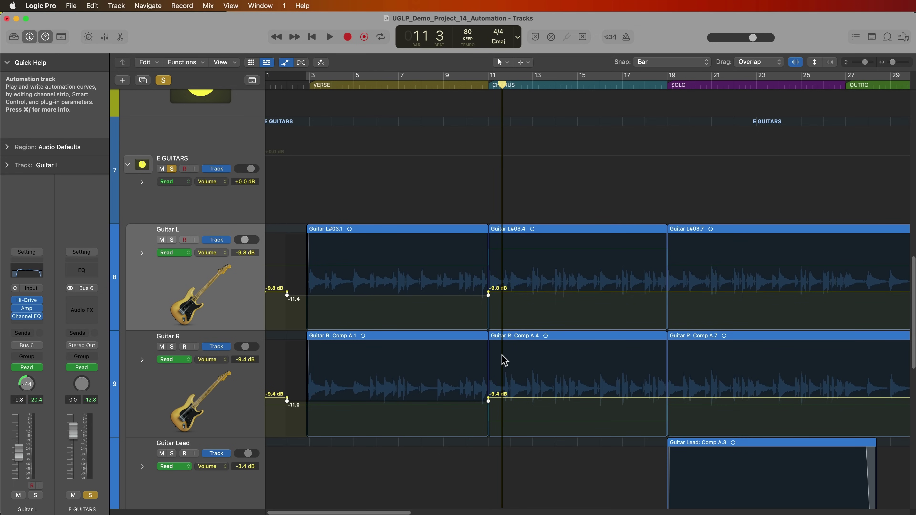
Step: Lower the volume automation from bar 19 to past the regions' end to -11.4 dB on Guitar L and -11.0 dB on Guitar R
scroll(504, 360, right, 5)
drag(521, 313, 811, 393)
drag(686, 297, 660, 289)
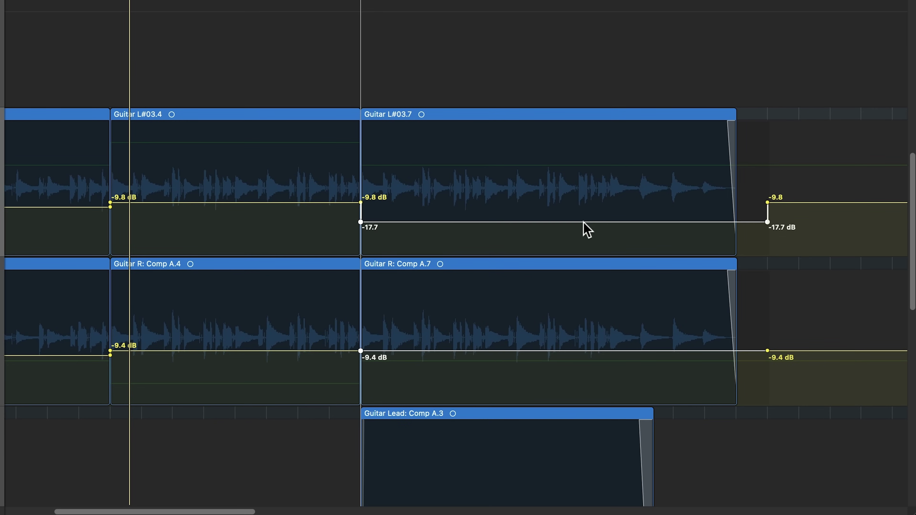
drag(582, 221, 576, 0)
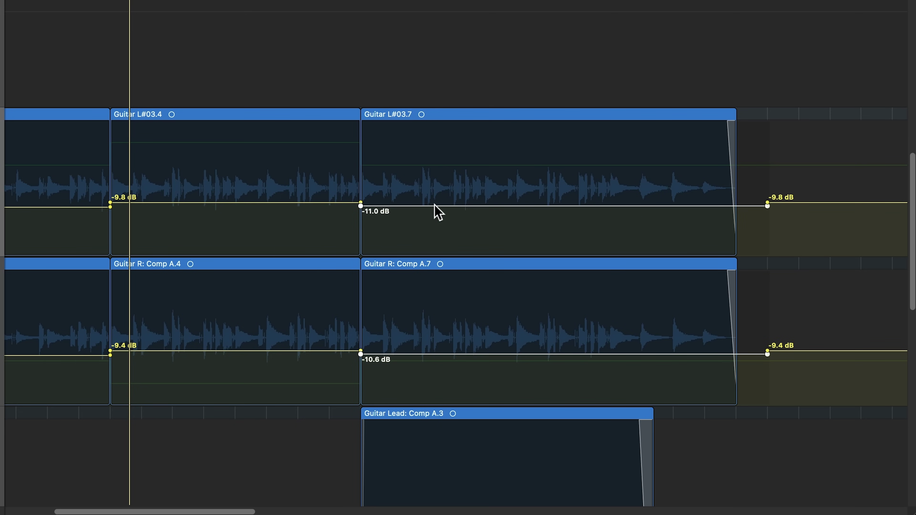
drag(435, 204, 429, 235)
Step: Raise the volume automation over the chorus, bars 11 to 19, to -7.0 dB on Guitar L and -6.6 dB on Guitar R
scroll(323, 303, left, 3)
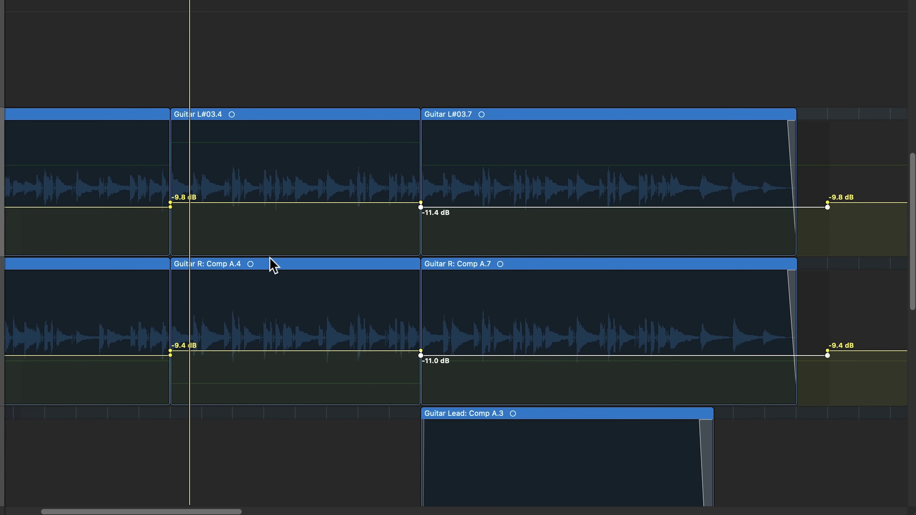
drag(169, 180, 403, 333)
drag(288, 202, 288, 167)
click(210, 186)
Step: Unsolo E GUITARS and play the full mix from bar 9 into the chorus
drag(421, 166, 745, 340)
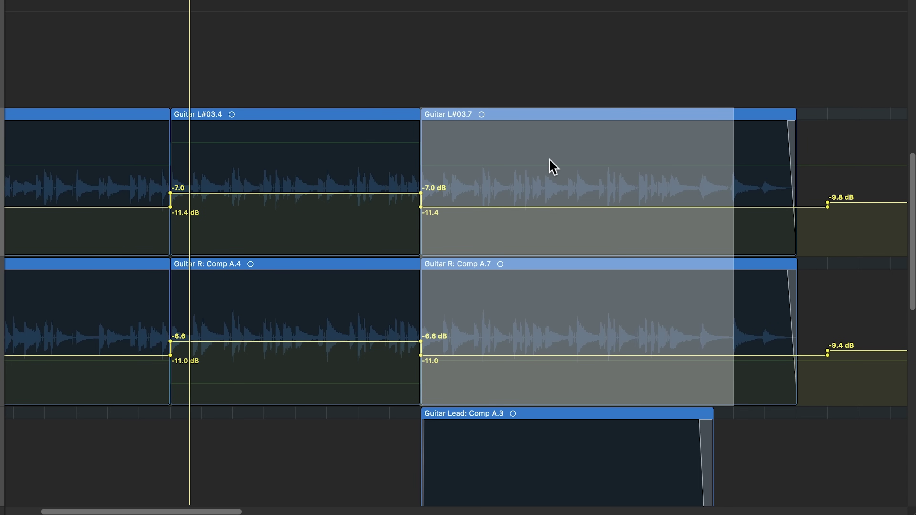
scroll(440, 190, left, 5)
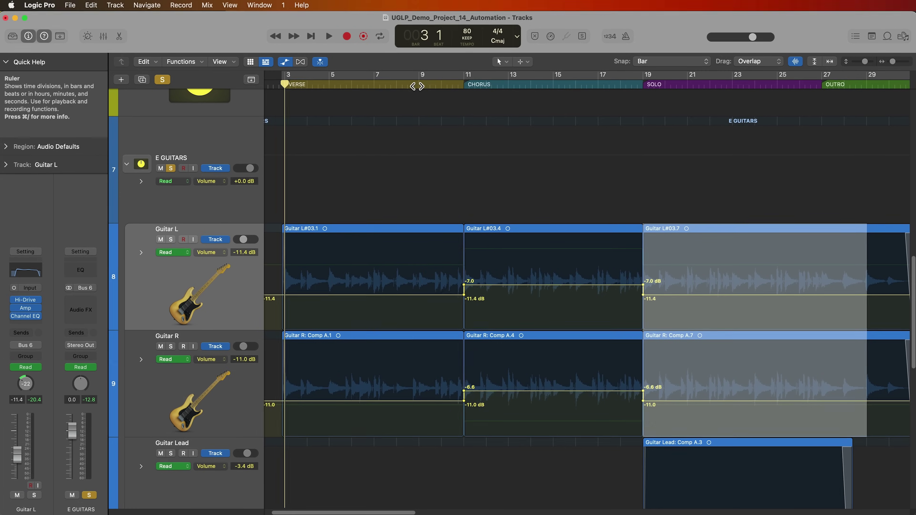
click(419, 85)
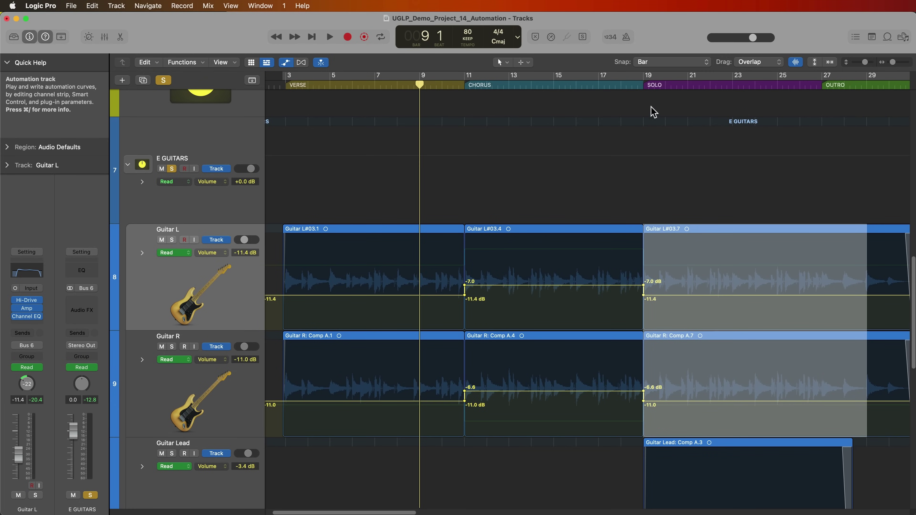
click(172, 169)
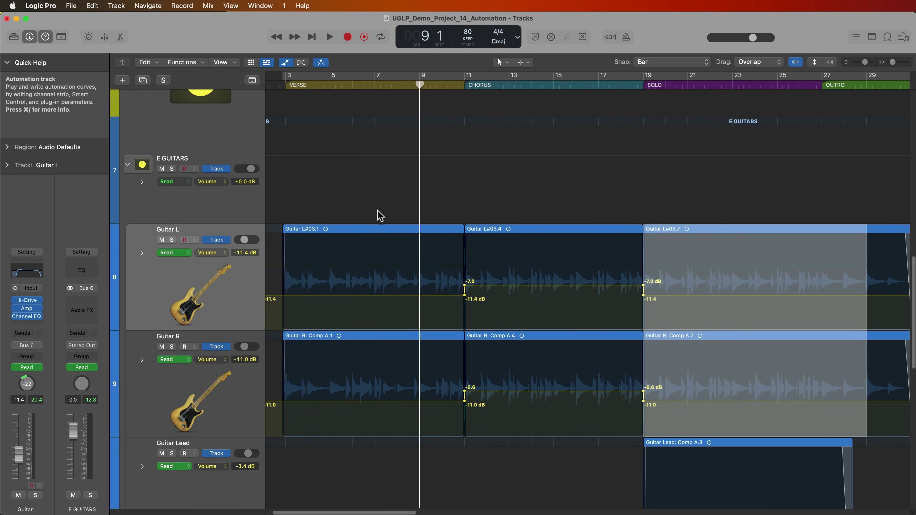
click(455, 176)
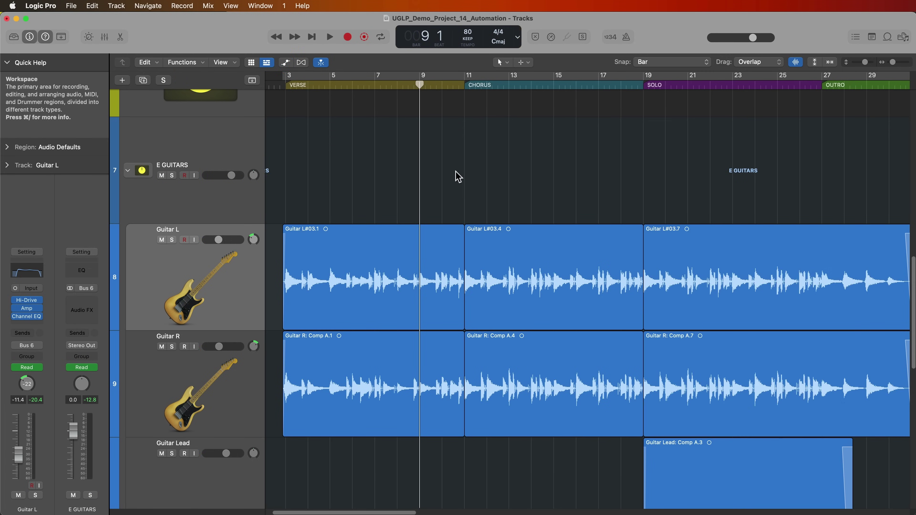
click(456, 176)
key(space)
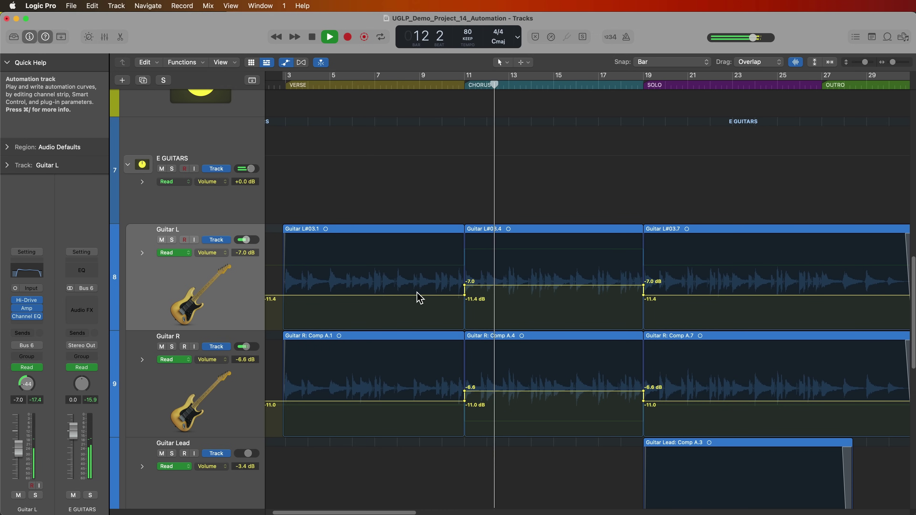
key(space)
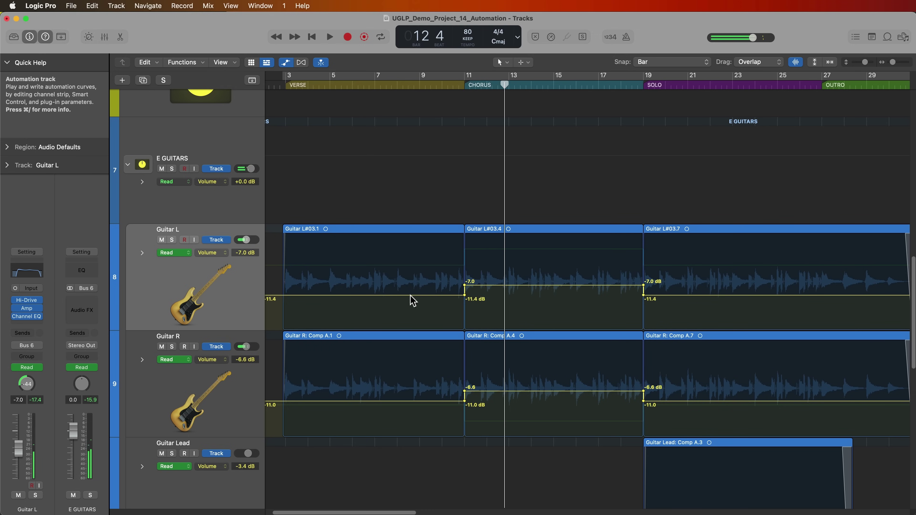
Step: Raise the volume automation before bar 11 and after bar 19 to -10.6 dB on both Guitar L and Guitar R
drag(409, 294, 404, 260)
right_click(385, 402)
key(Escape)
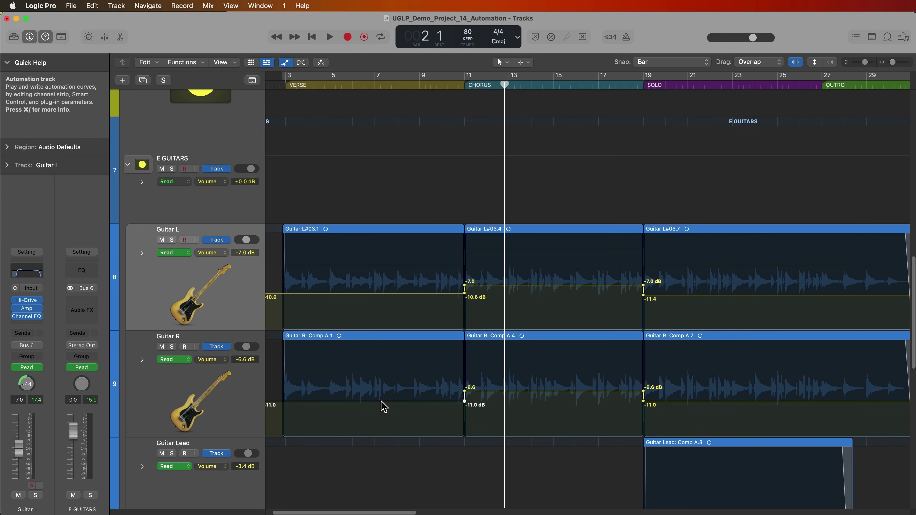
mouse_move(382, 397)
mouse_down()
mouse_move(379, 374)
mouse_move(382, 389)
mouse_up()
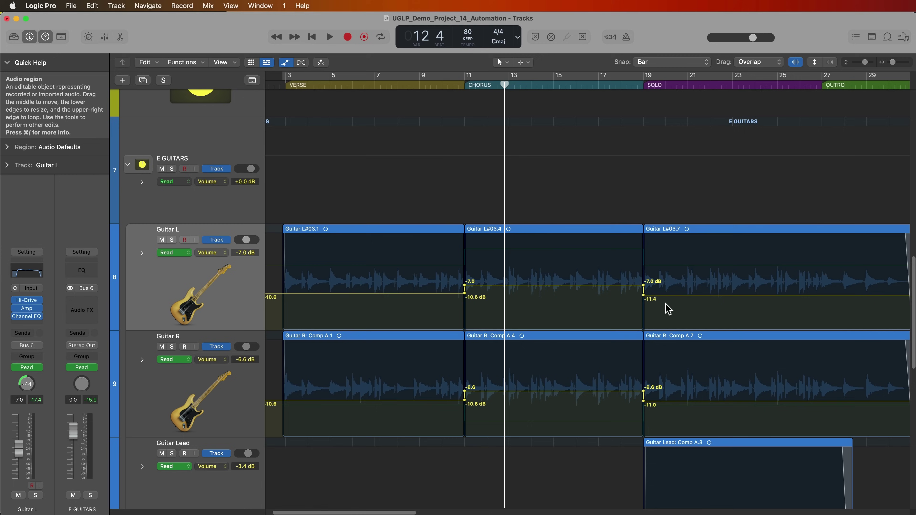
drag(692, 298, 689, 264)
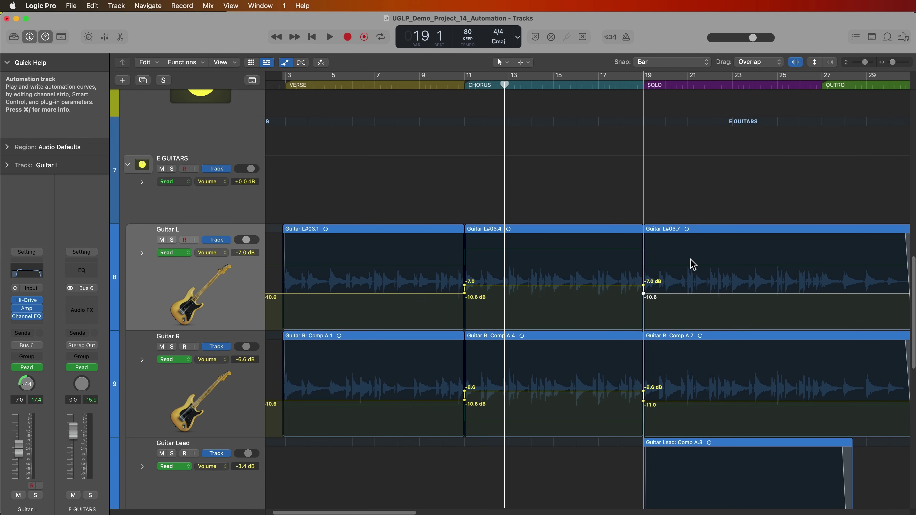
drag(692, 398, 689, 380)
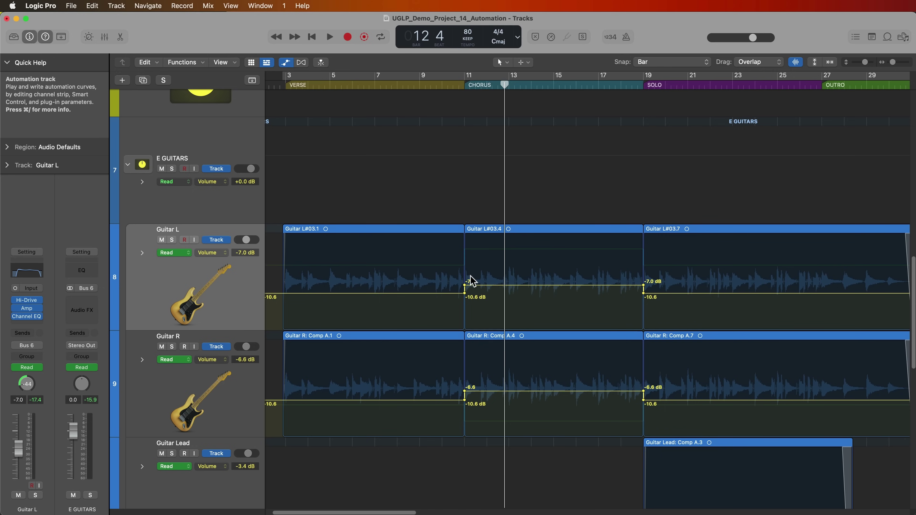
Step: Hide automation, fit all tracks in the workspace, and select the VERB channel in the mixer
key(a)
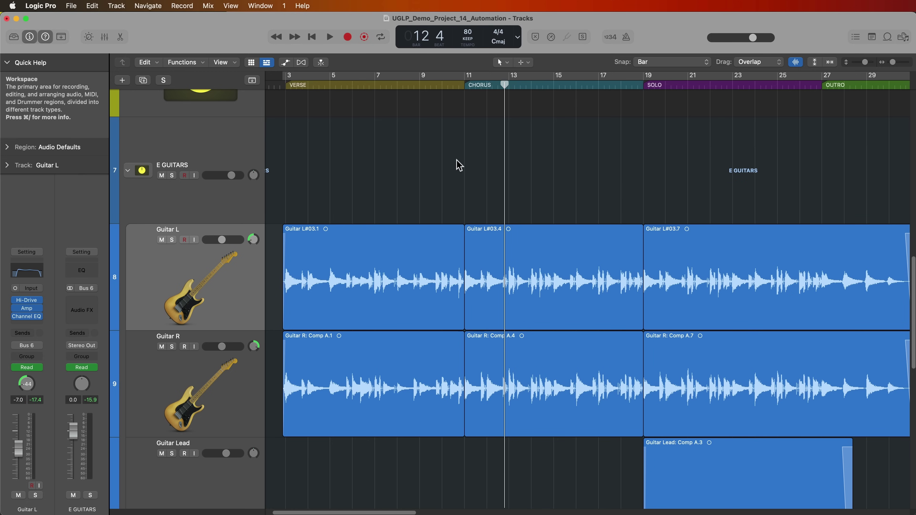
key(z)
click(261, 194)
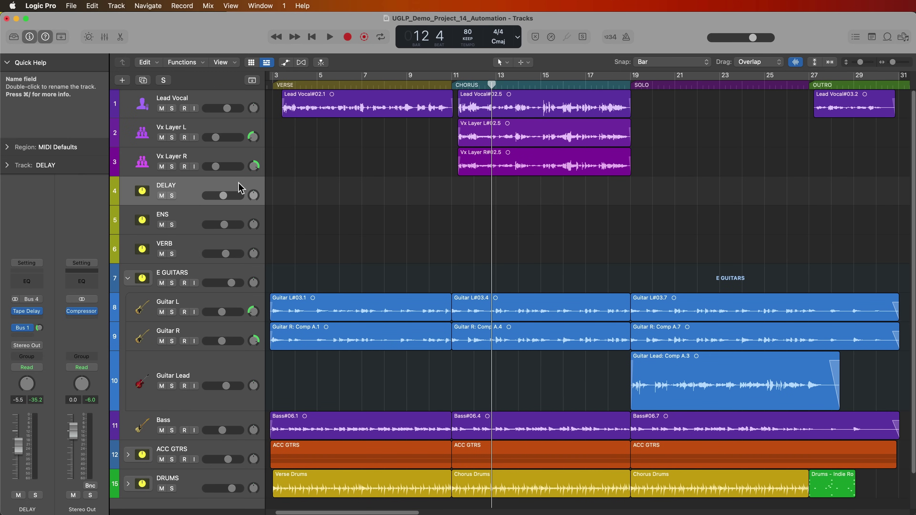
key(x)
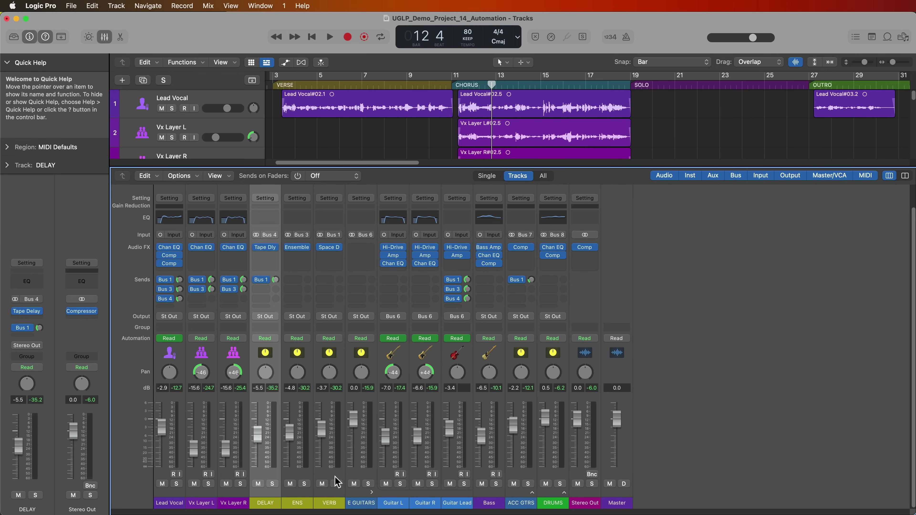
click(326, 498)
key(x)
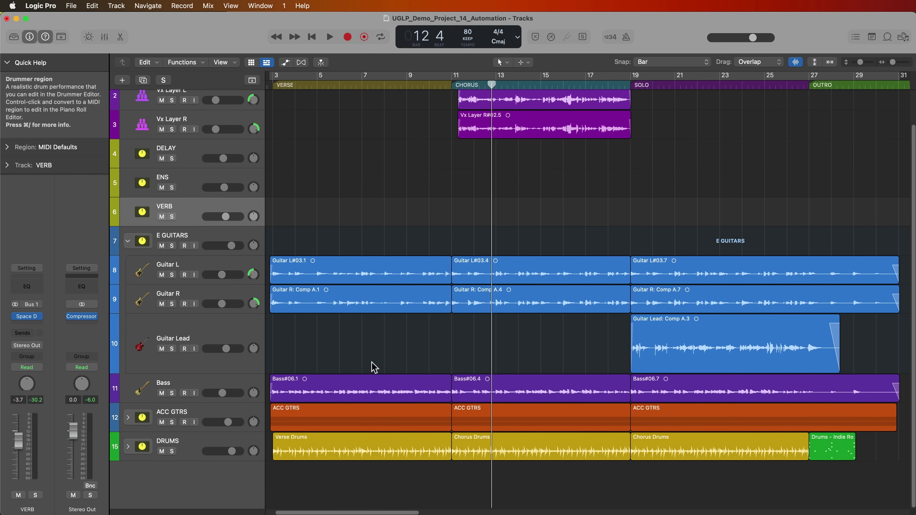
Step: Examine the VERB channel strip in the mixer, its Bus 1 input and the channels sending to it
key(x)
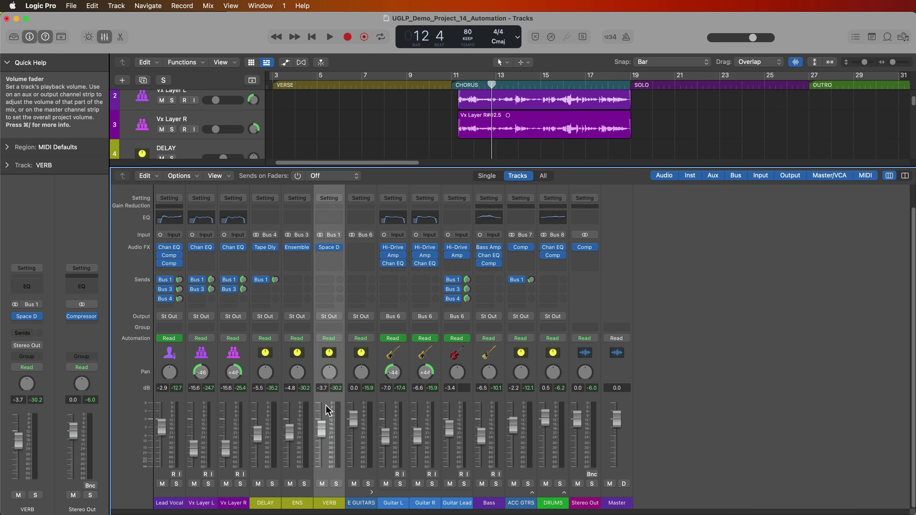
right_click(334, 193)
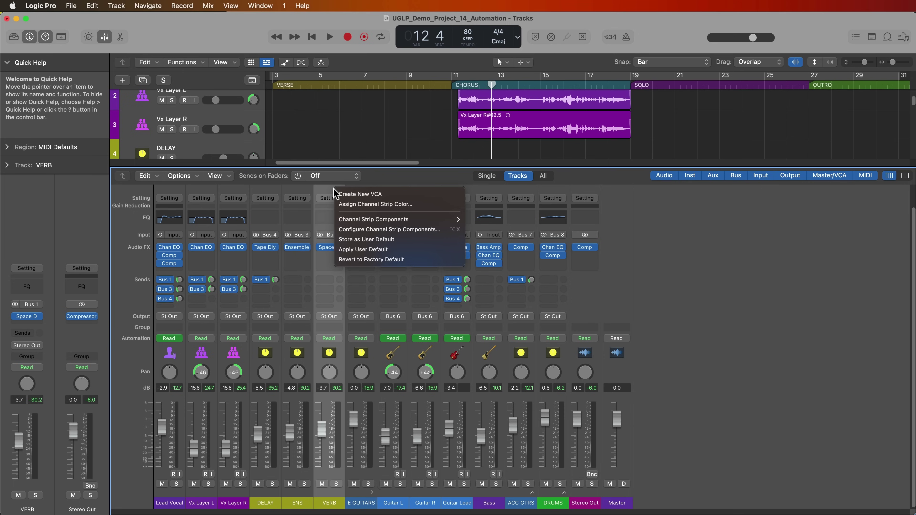
key(Escape)
key(x)
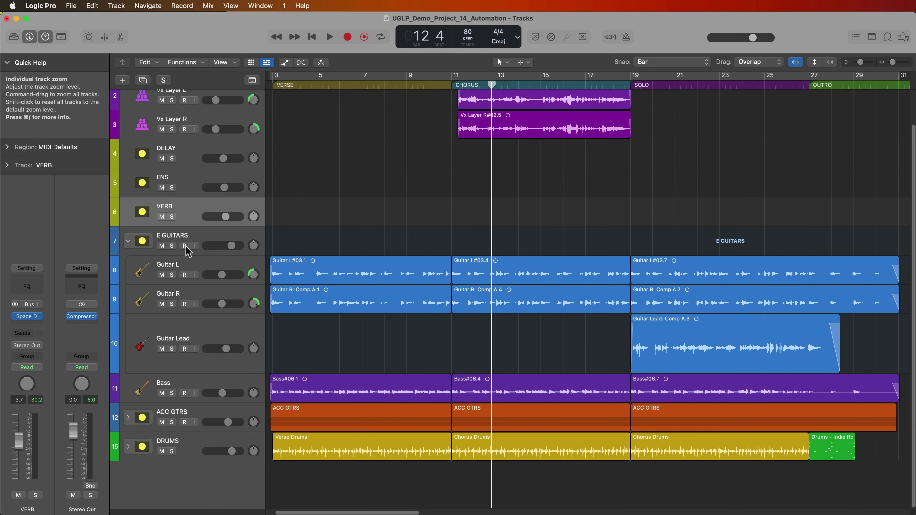
key(x)
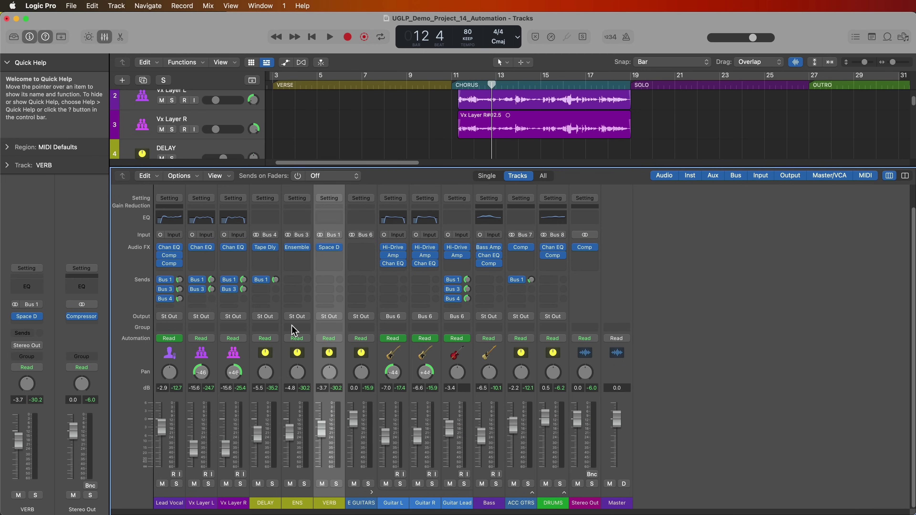
key(x)
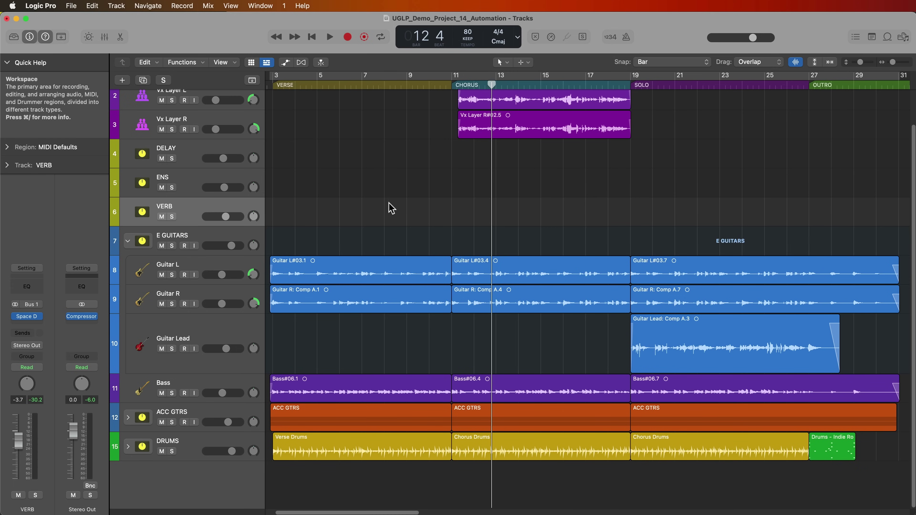
Step: Enlarge the VERB track, show automation, and raise its volume automation over the chorus, bars 11 to 19, to -0.2 dB
drag(184, 226, 185, 275)
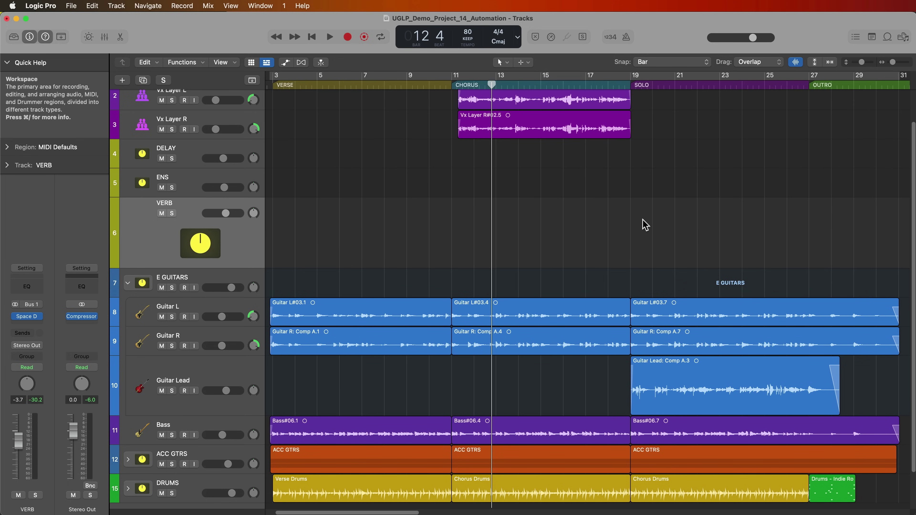
key(a)
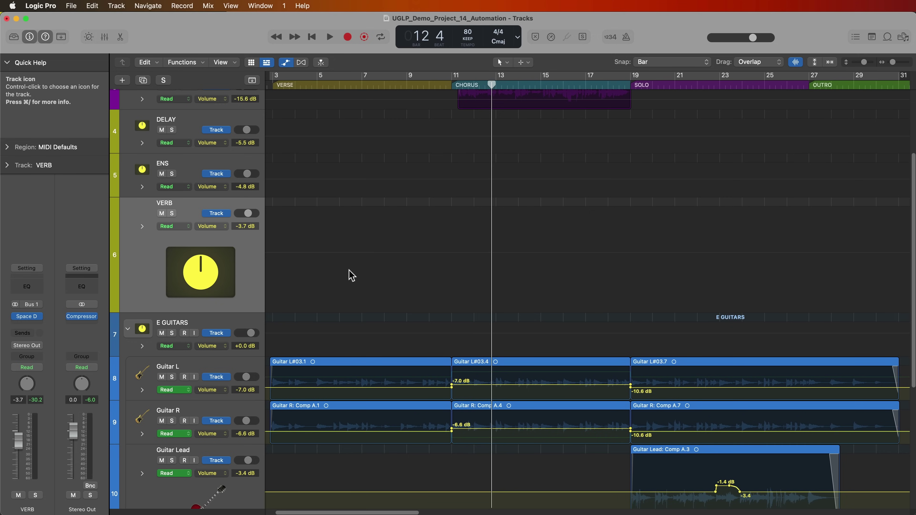
drag(453, 235, 558, 231)
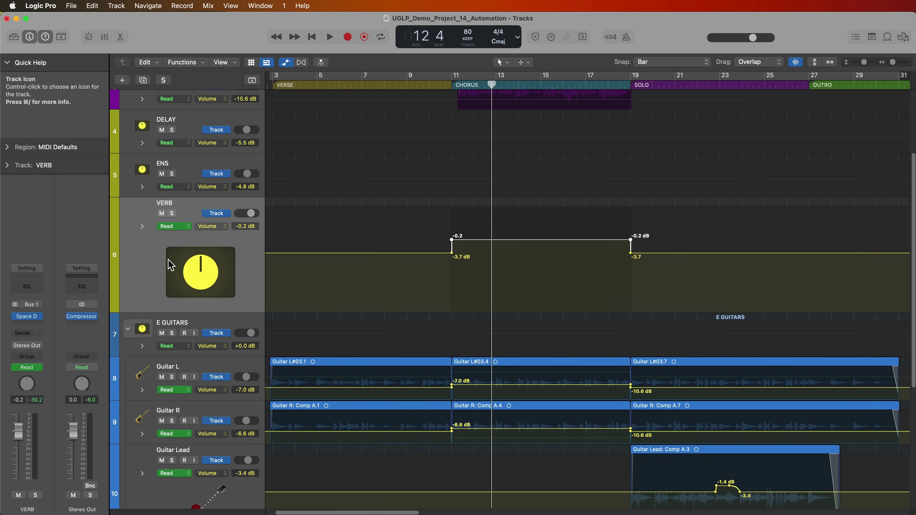
Step: Turn snap off and move VERB's -3.7 dB point at bar 11 slightly earlier to ramp into the chorus
click(451, 85)
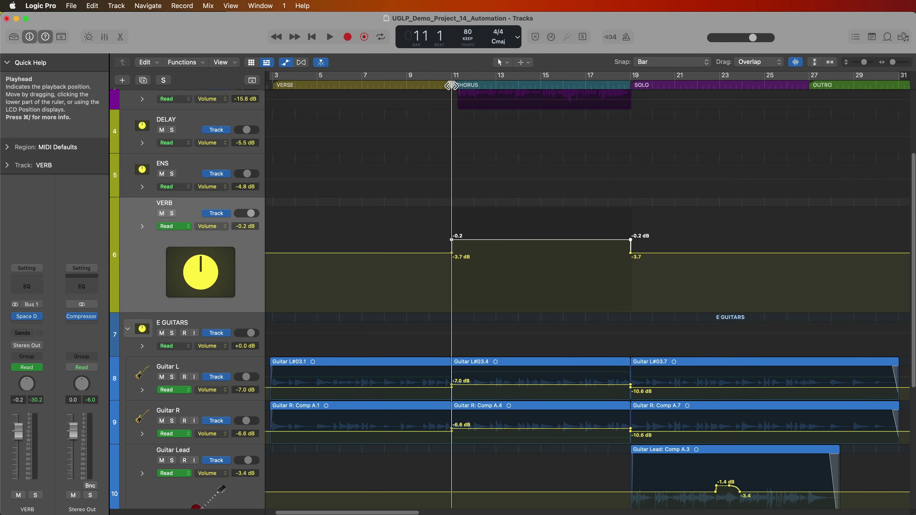
key(super+Right)
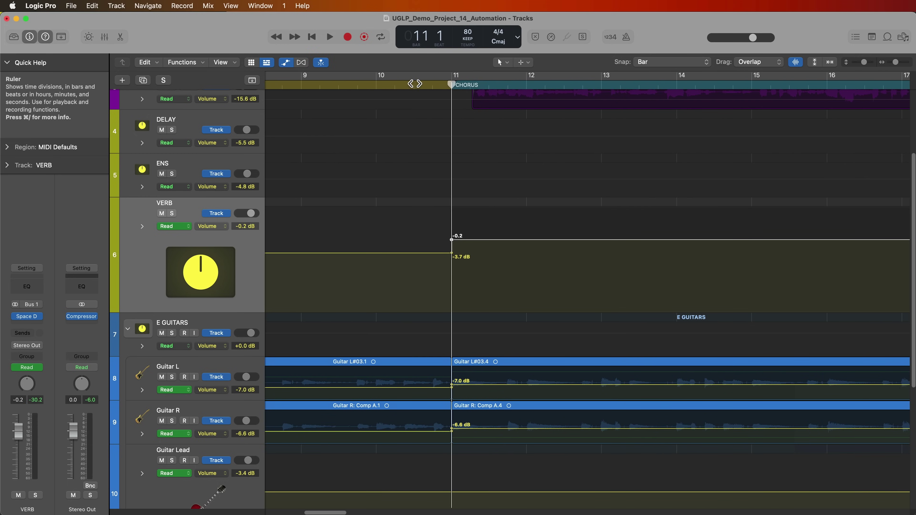
click(640, 62)
click(374, 86)
mouse_move(453, 258)
mouse_down()
mouse_move(439, 258)
mouse_move(445, 253)
mouse_up()
key(super+z)
Step: Move VERB's -3.7 dB point at bar 19 about half a bar later to ramp down into the solo
scroll(488, 260, right, 10)
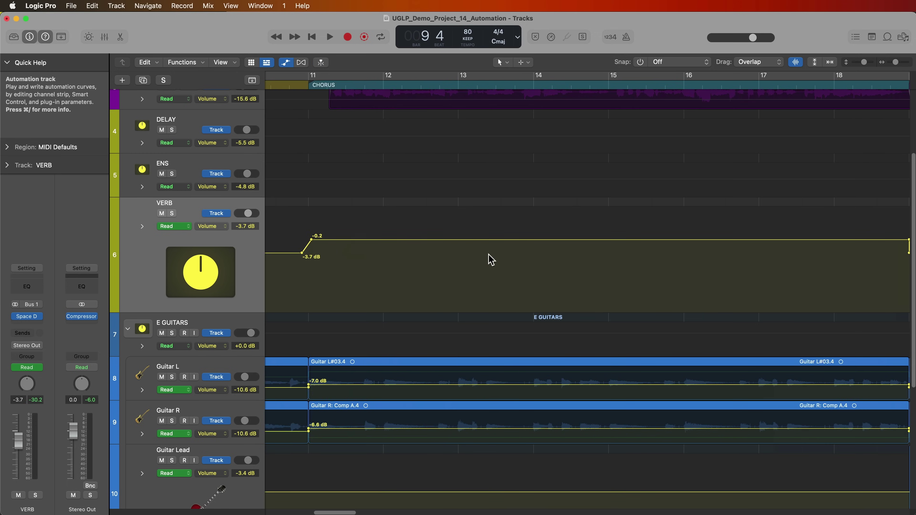
scroll(491, 259, right, 2)
drag(520, 252, 564, 253)
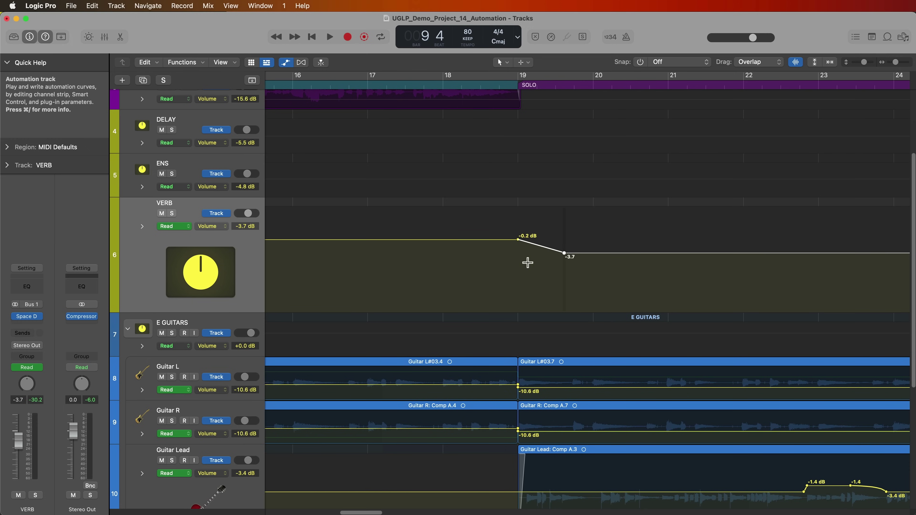
Step: Play from bar 9 through the chorus into the solo, raising VERB's chorus volume automation to +1.0 dB along the way
scroll(528, 263, left, 10)
key(super+Left)
key(super+Left)
scroll(528, 262, left, 5)
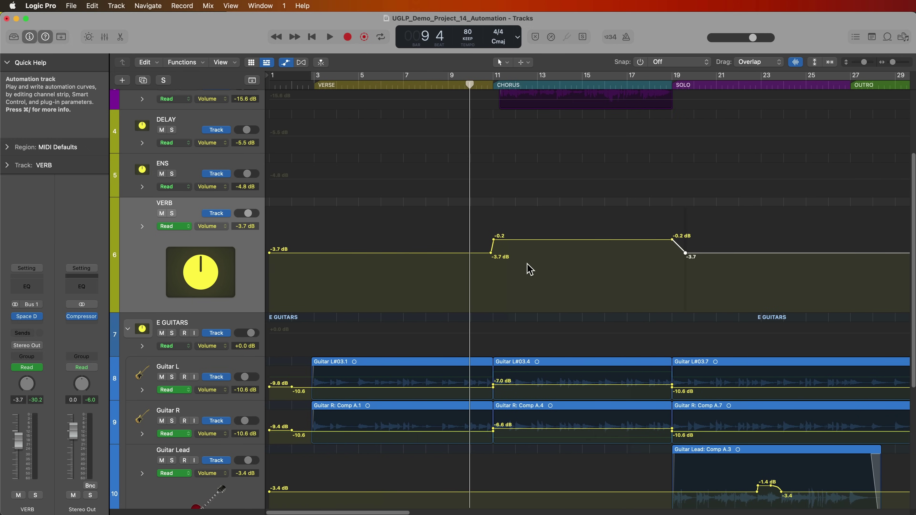
drag(469, 85, 450, 85)
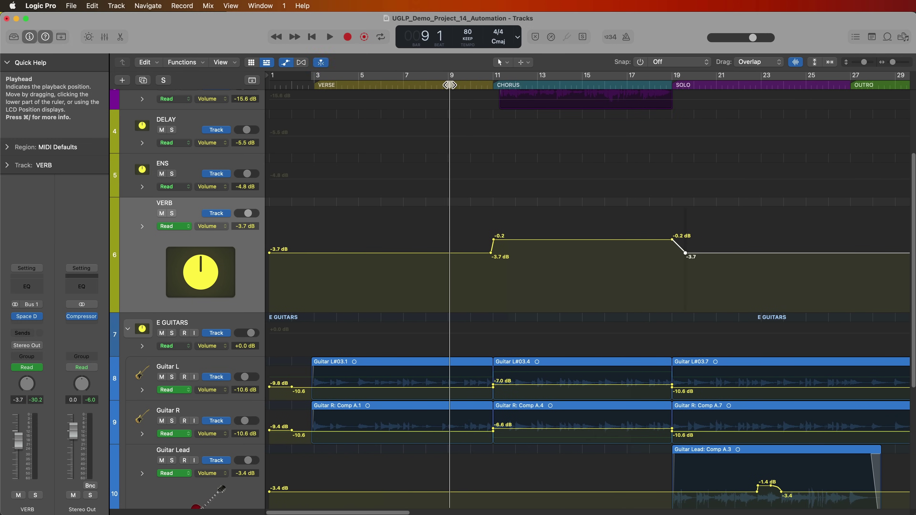
key(space)
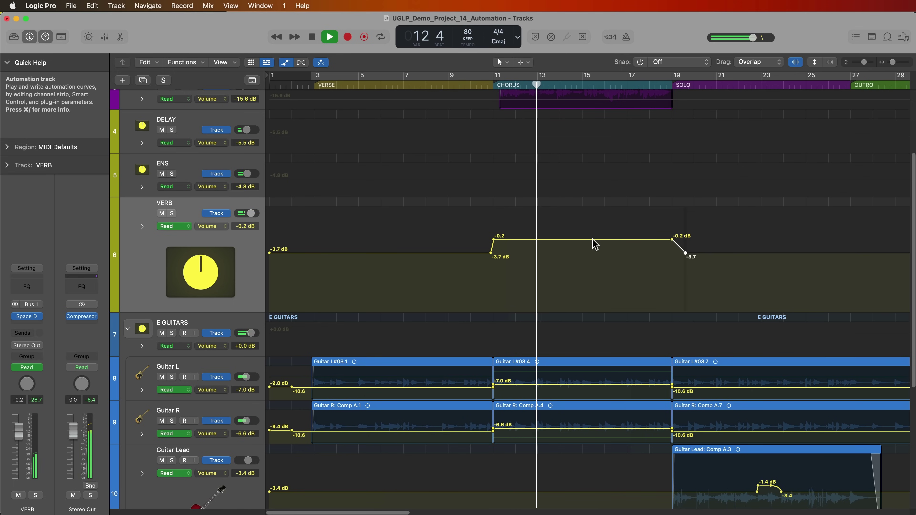
drag(596, 243, 594, 234)
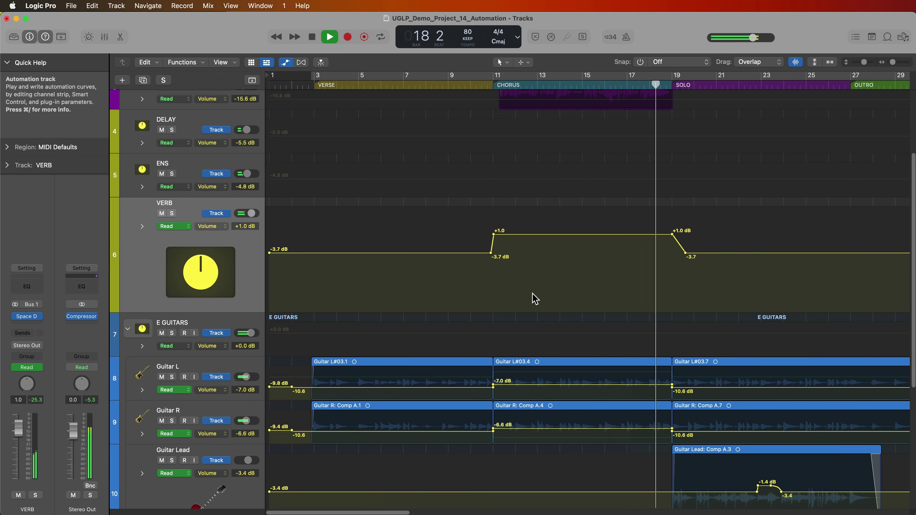
scroll(564, 304, right, 3)
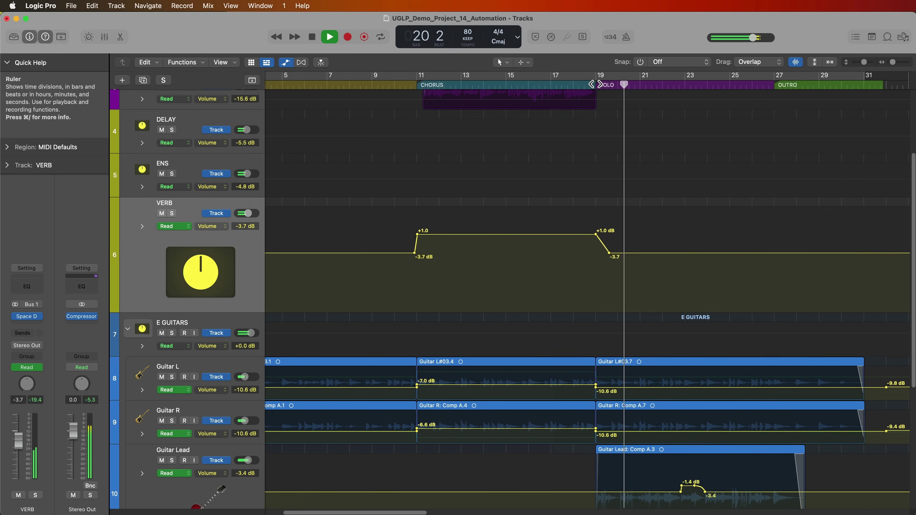
key(space)
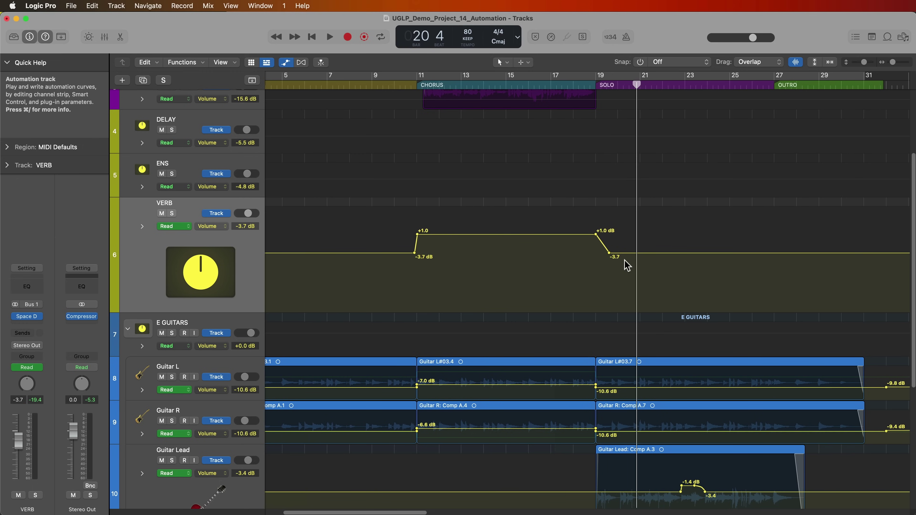
Step: Delete all automation on the selected VERB track
click(207, 6)
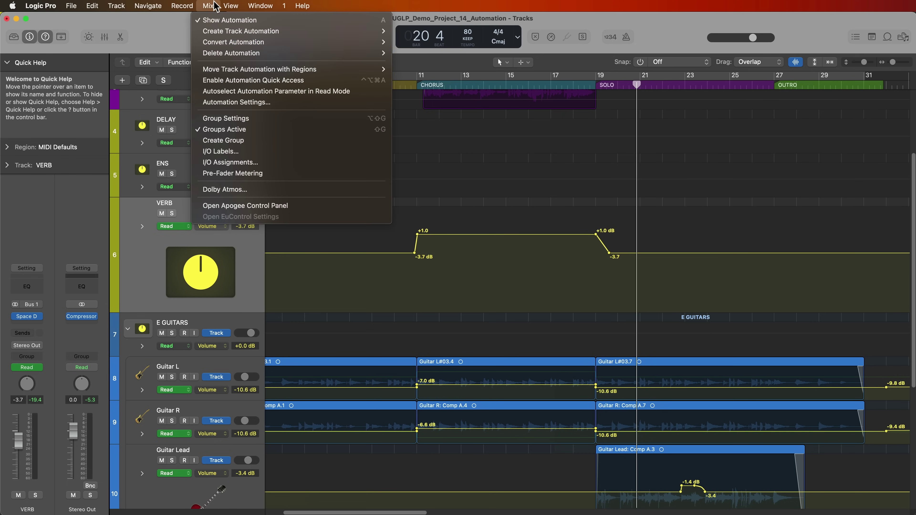
mouse_move(218, 57)
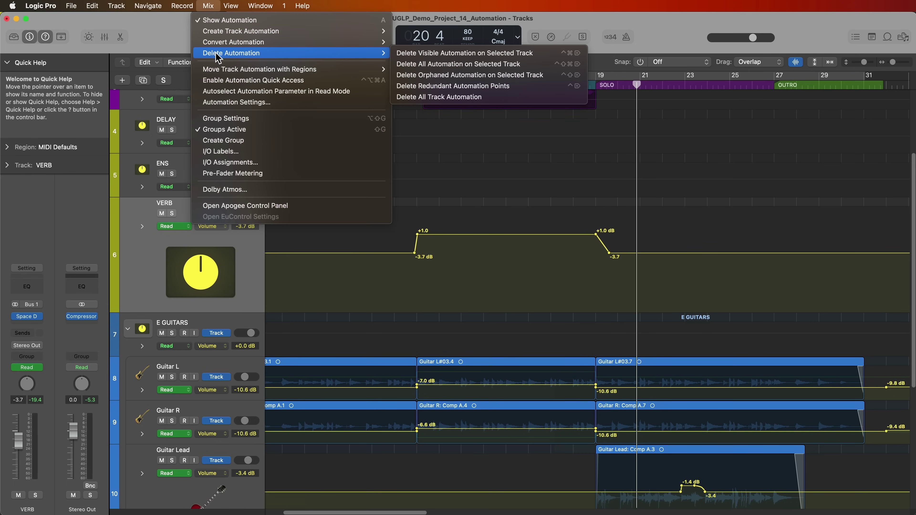
click(466, 67)
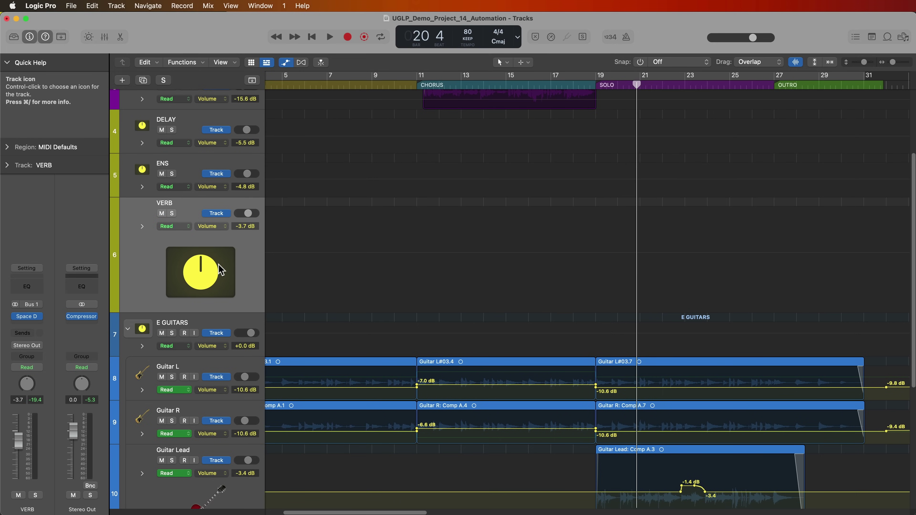
Step: Select Vx Layer L and Vx Layer R in the mixer and set their Bus 1 sends to -2.6 dB and -2.7 dB
key(x)
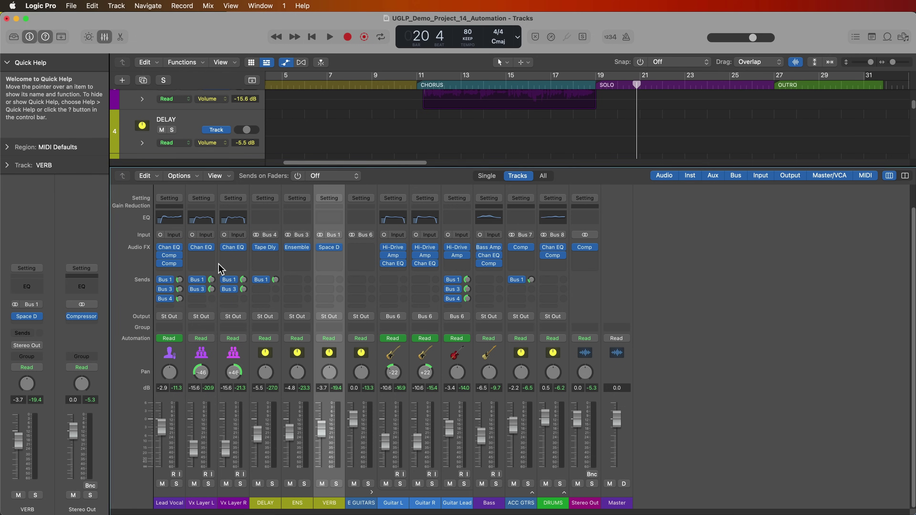
click(201, 503)
shift+click(234, 503)
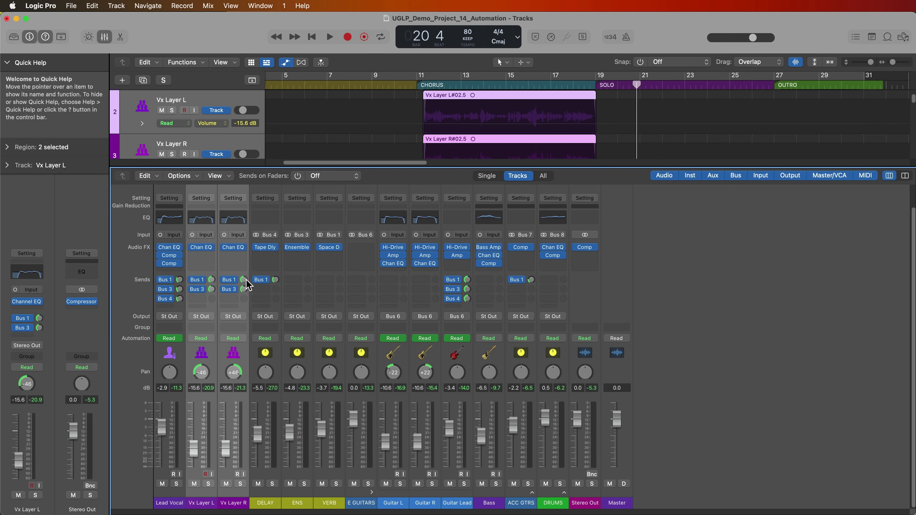
drag(243, 280, 243, 277)
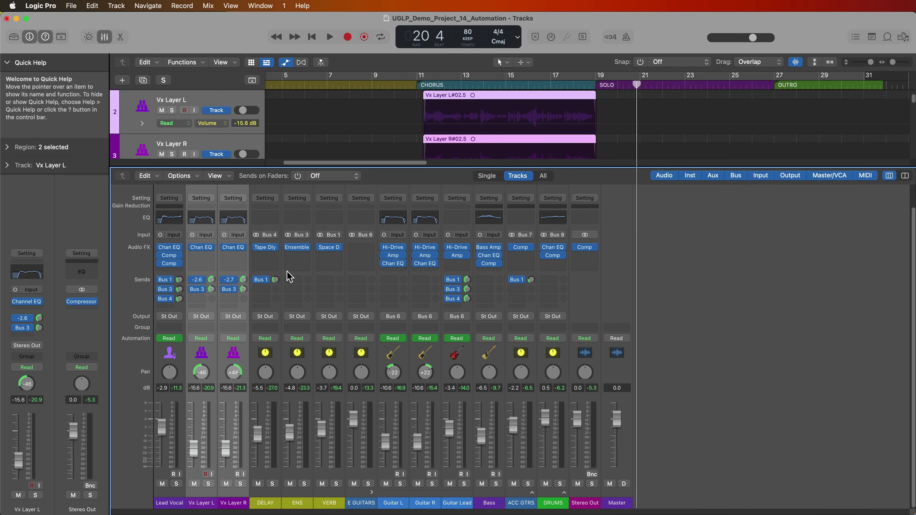
key(x)
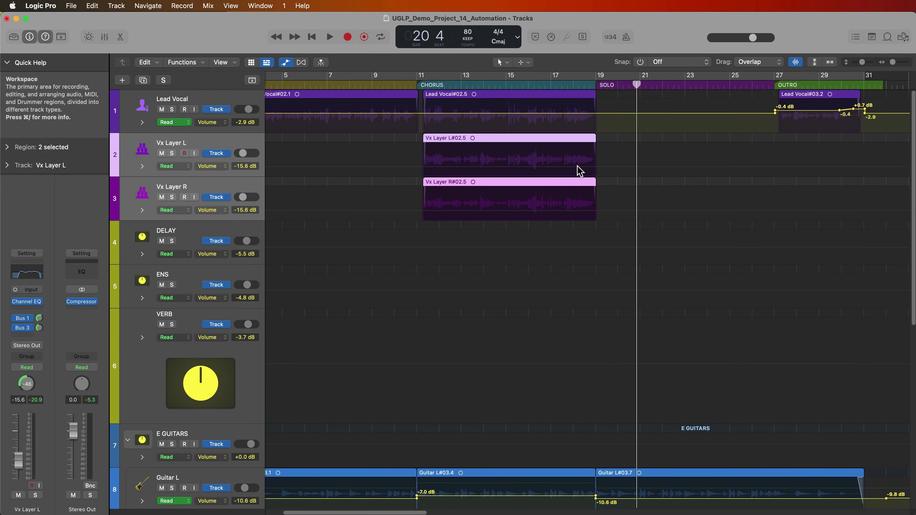
Step: Enlarge the Lead Vocal track and display its Send 1 → VERB automation as Absolute, with no regions selected
click(231, 127)
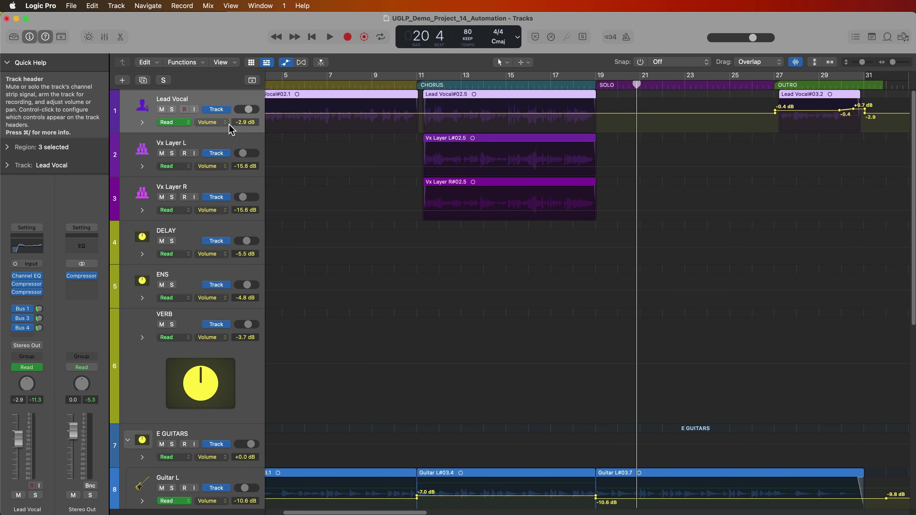
drag(229, 132, 337, 205)
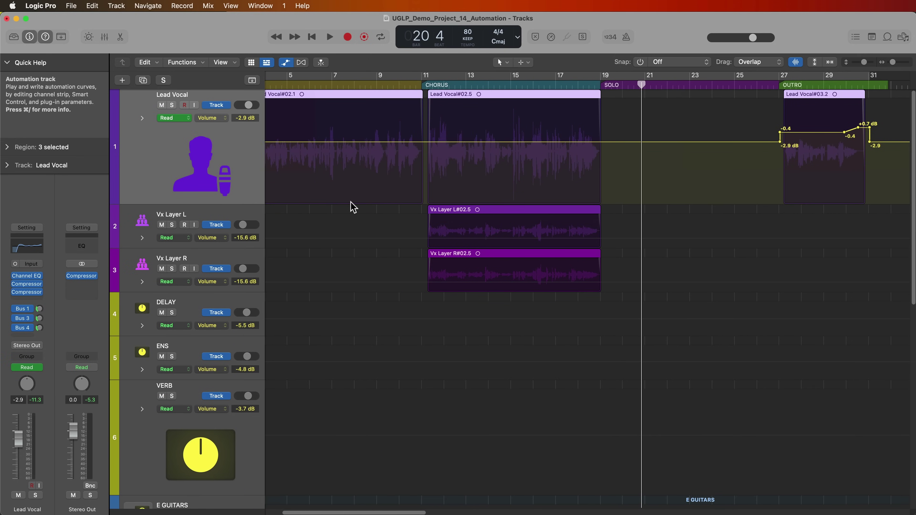
scroll(352, 207, left, 1)
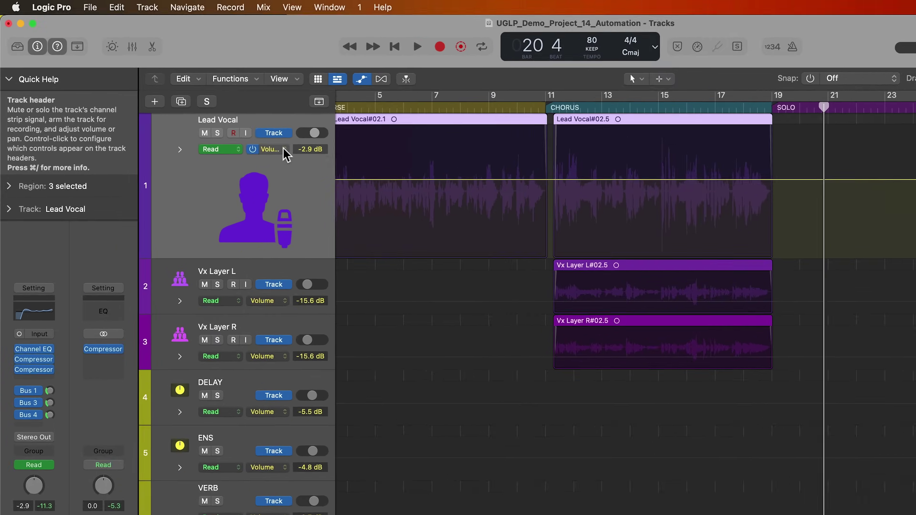
click(219, 118)
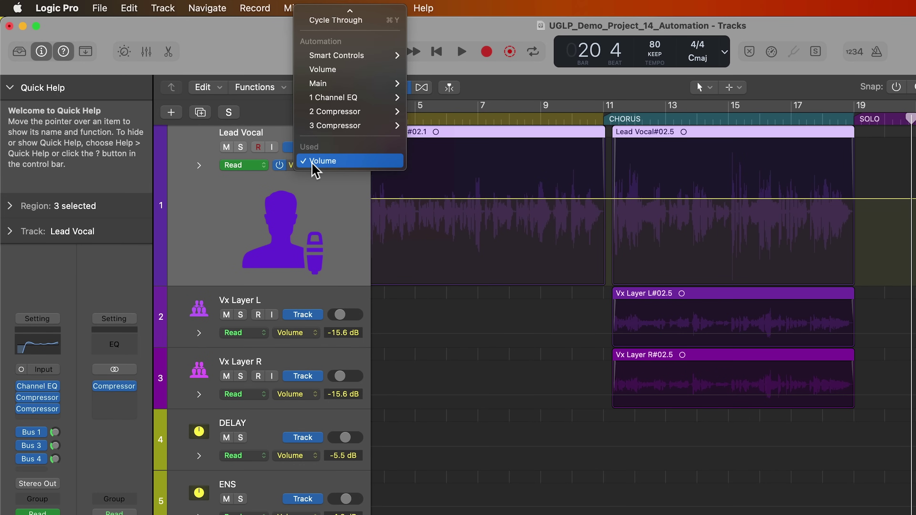
mouse_move(349, 86)
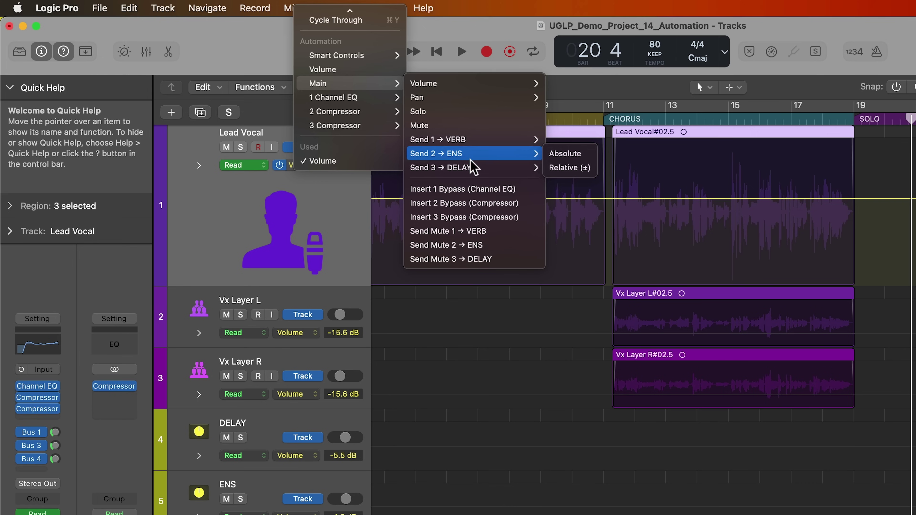
mouse_move(479, 145)
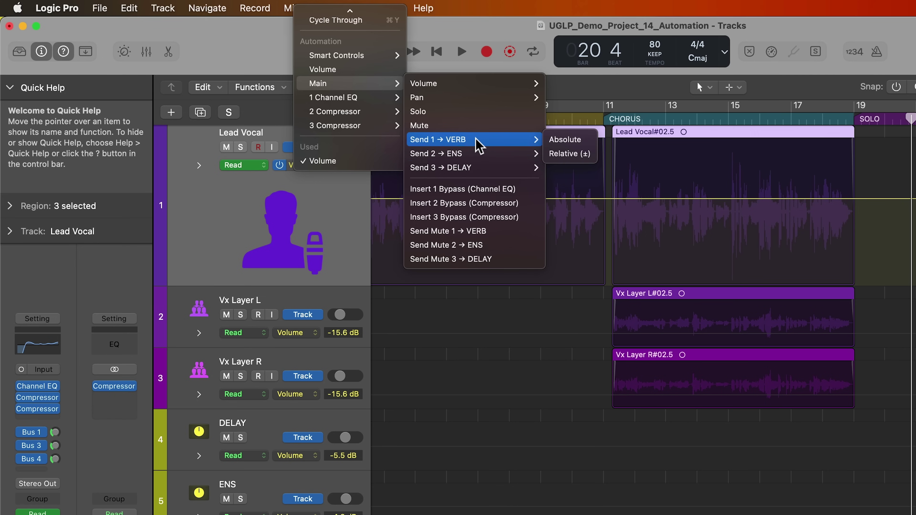
click(563, 141)
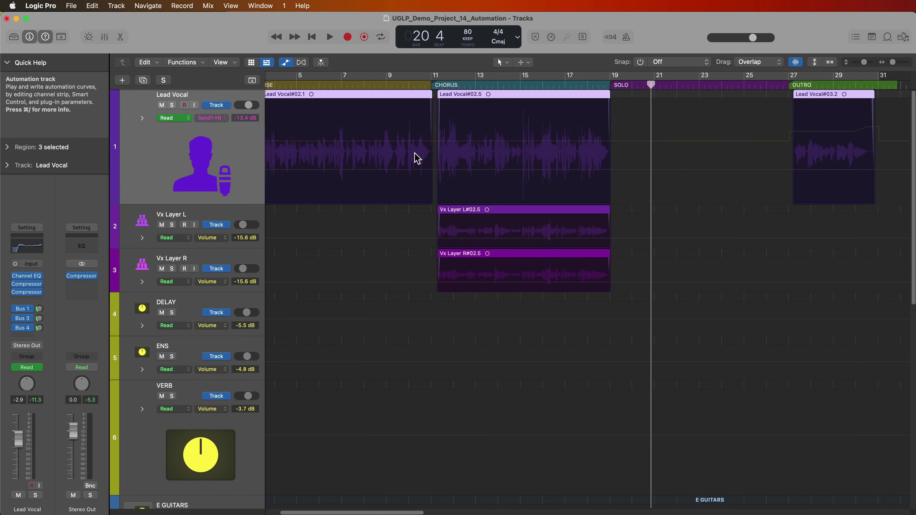
click(552, 211)
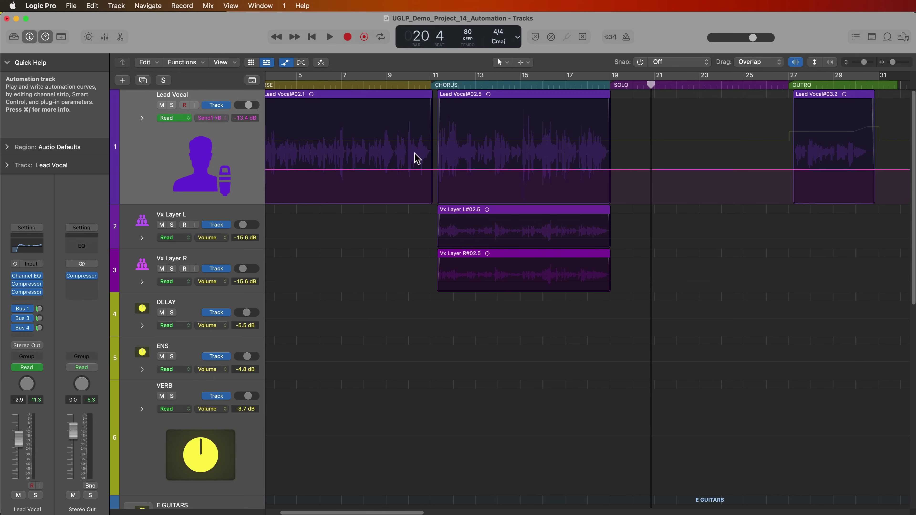
Step: Raise the Lead Vocal's Send 1 → VERB automation to -7.4 dB from bar 11 to just past bar 19, across the chorus
scroll(424, 193, left, 3)
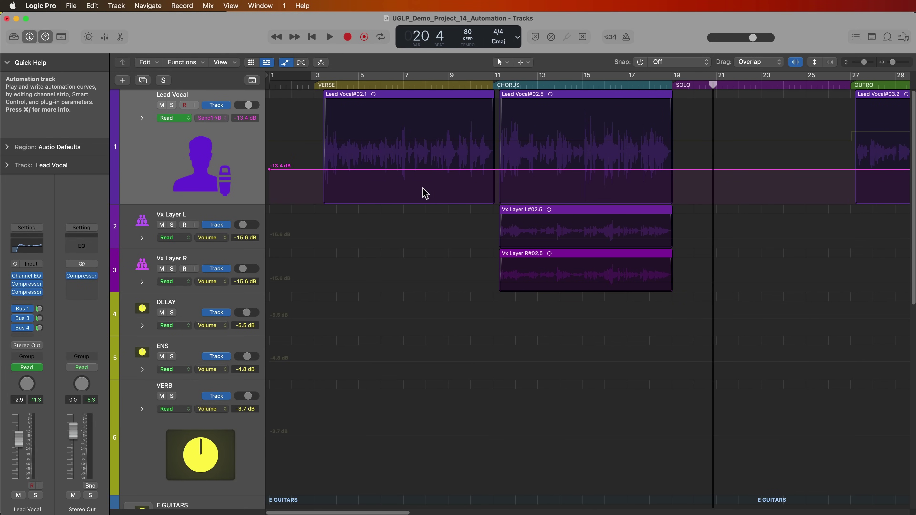
scroll(424, 194, right, 1)
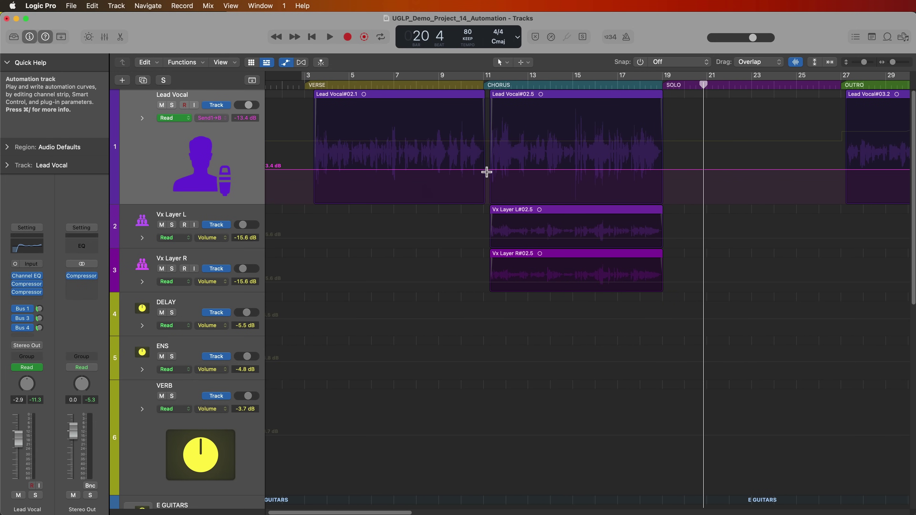
drag(487, 173, 673, 169)
drag(571, 170, 566, 156)
Step: Lower the Lead Vocal's Send 1 → VERB automation to -18.9 dB across the outro, from just before bar 27 to after bar 31
scroll(613, 151, right, 5)
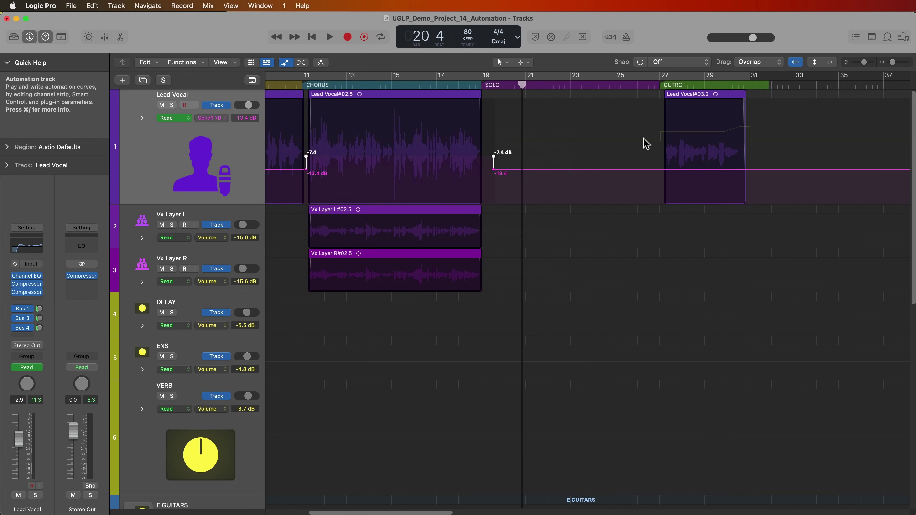
drag(648, 137, 763, 161)
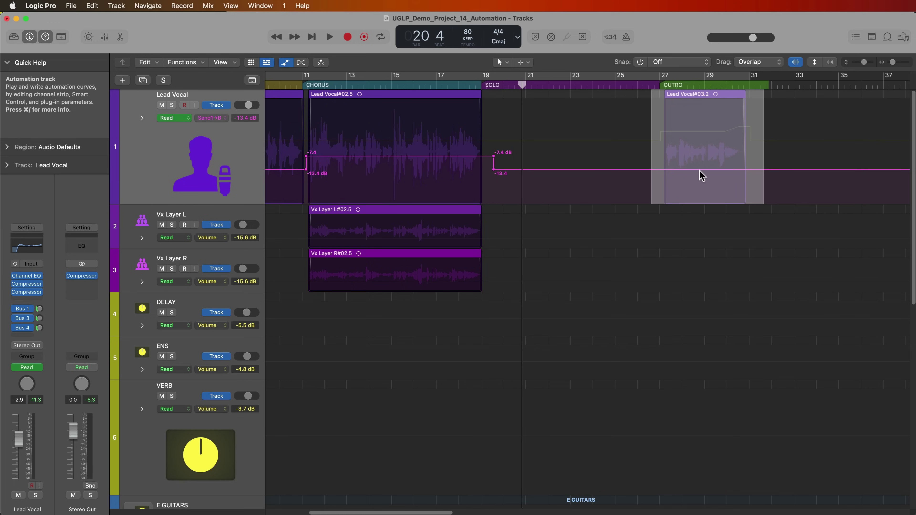
click(698, 171)
drag(697, 171, 697, 183)
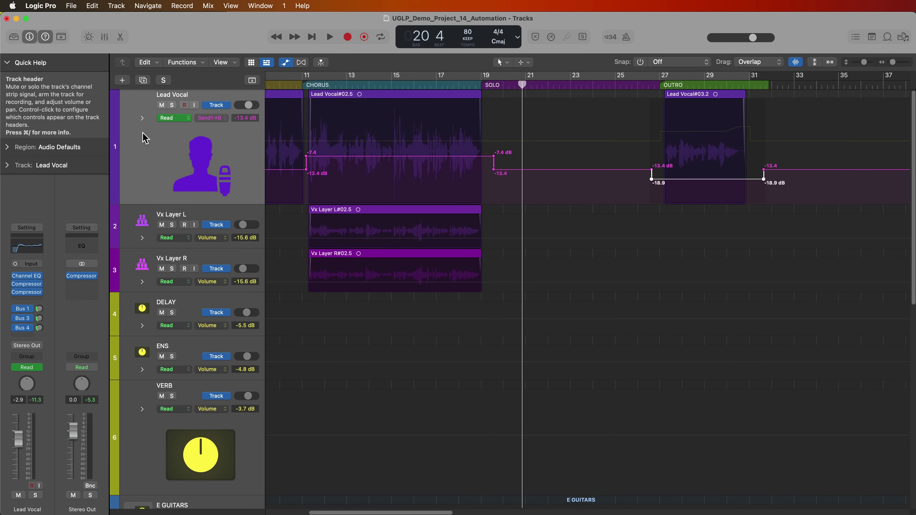
Step: Show Send 2 → ENS (Absolute) in a second Lead Vocal automation lane and lower it to -20.9 dB across the outro
click(141, 119)
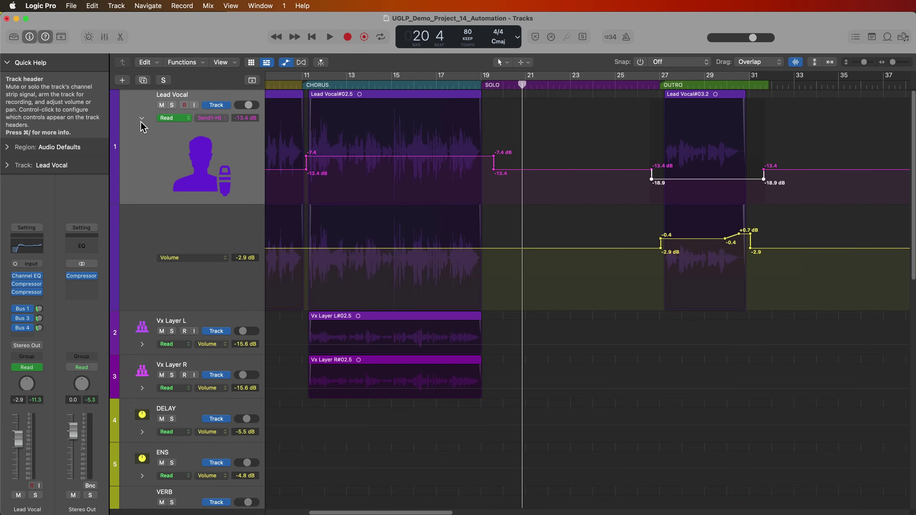
click(210, 254)
mouse_move(243, 198)
mouse_move(330, 251)
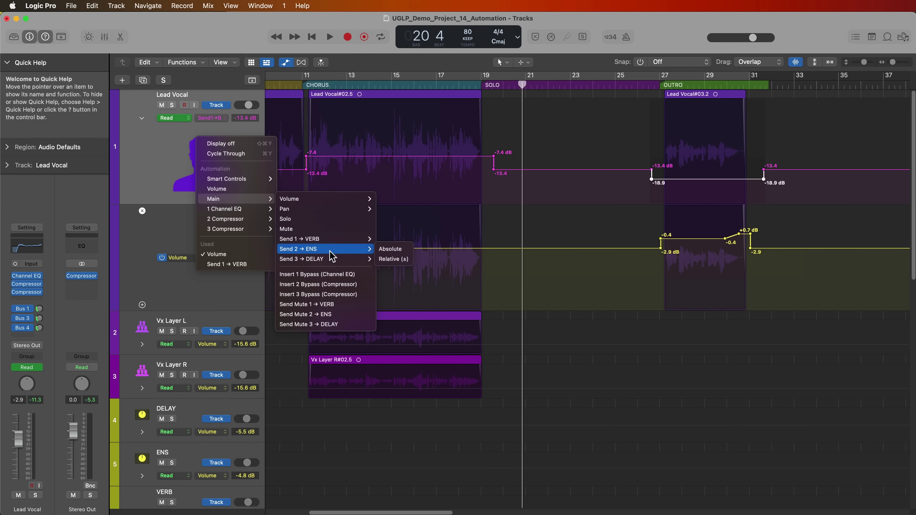
click(389, 248)
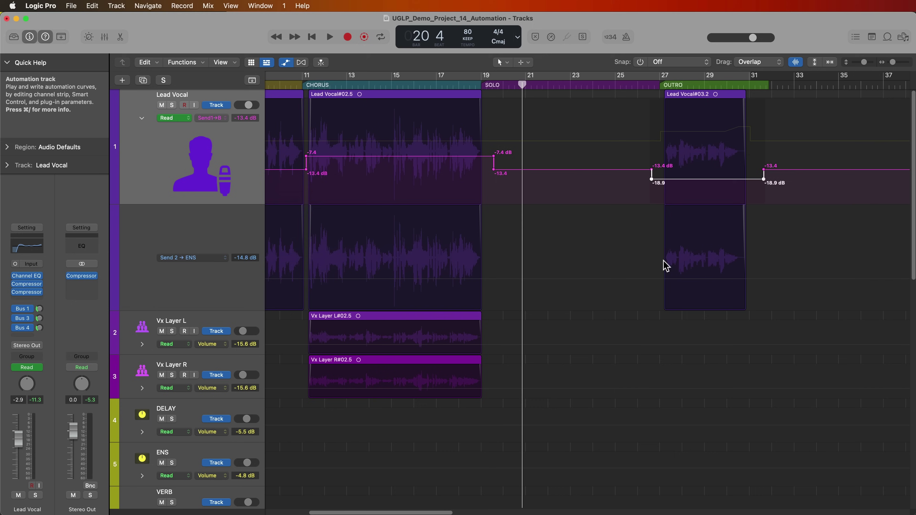
drag(653, 238, 763, 251)
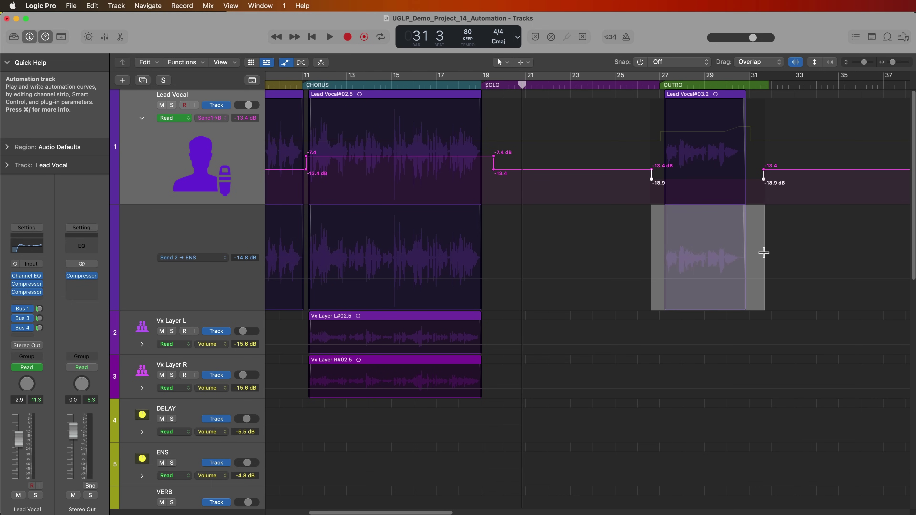
drag(714, 279, 715, 289)
Step: Raise the Lead Vocal's Send 2 → ENS automation to -10.1 dB across the chorus while playing from just before bar 9 into the outro
scroll(599, 277, left, 5)
click(437, 85)
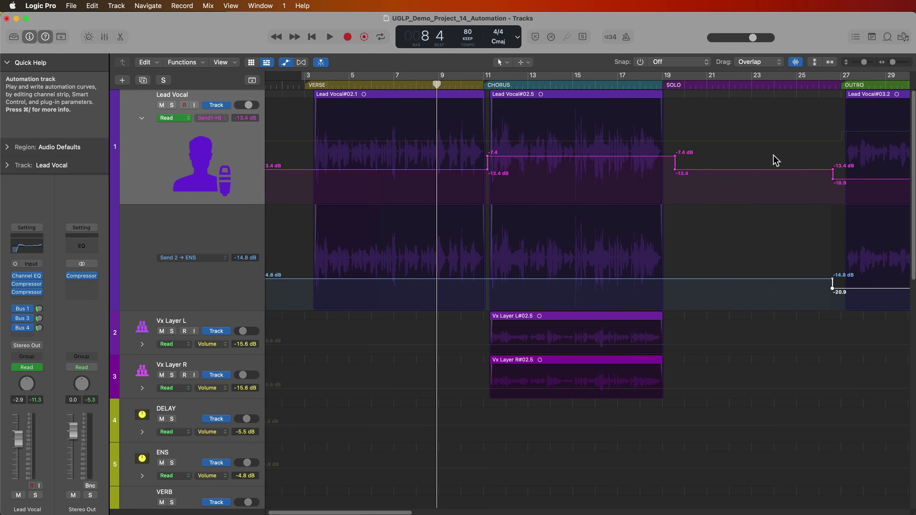
scroll(636, 179, right, 5)
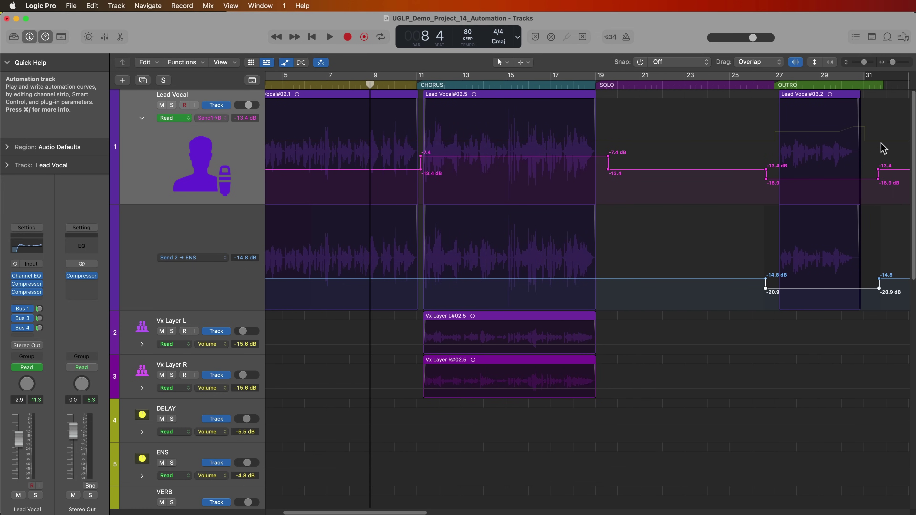
key(space)
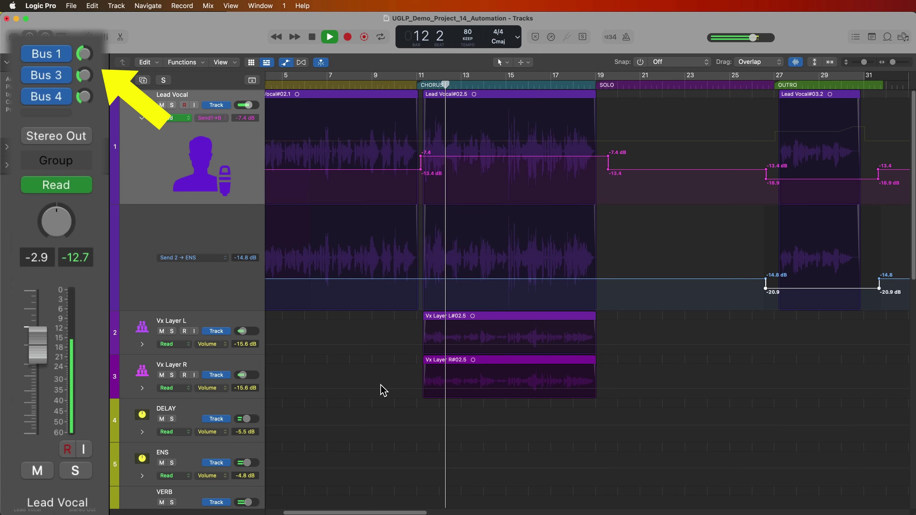
drag(420, 273, 599, 270)
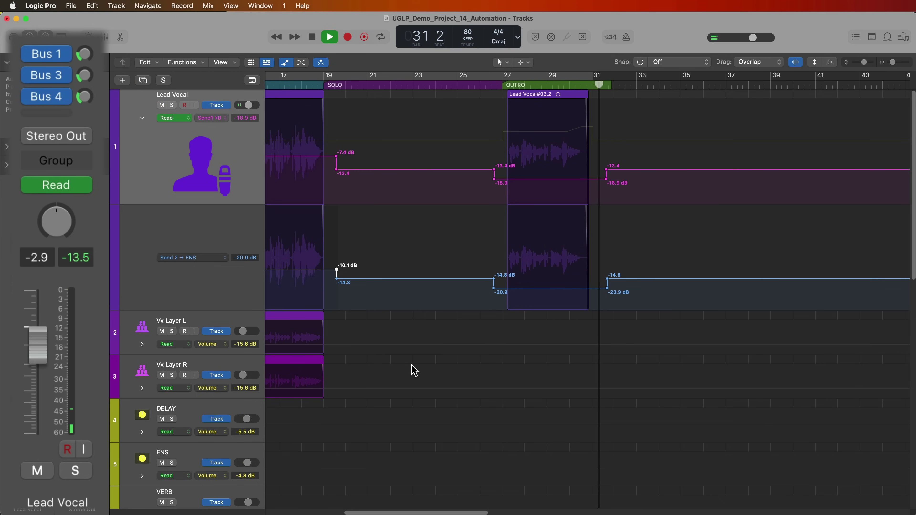
key(space)
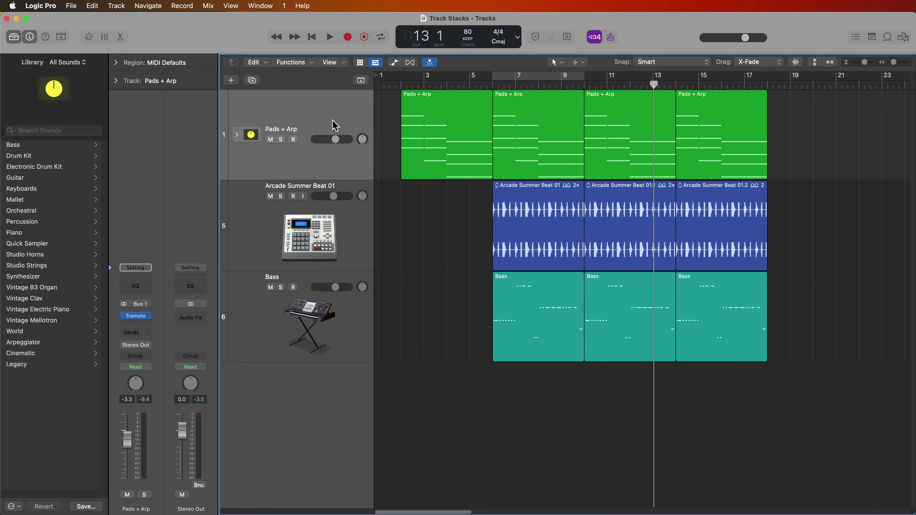
Step: In the Track Stacks project, select the Pads + Arp stack with the playhead at bar 2 and open its Tremolo plug-in
click(320, 210)
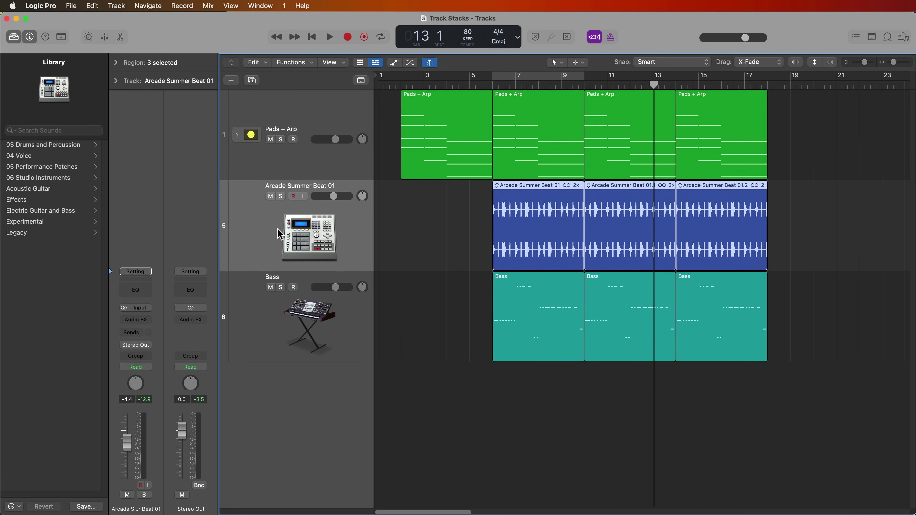
click(333, 117)
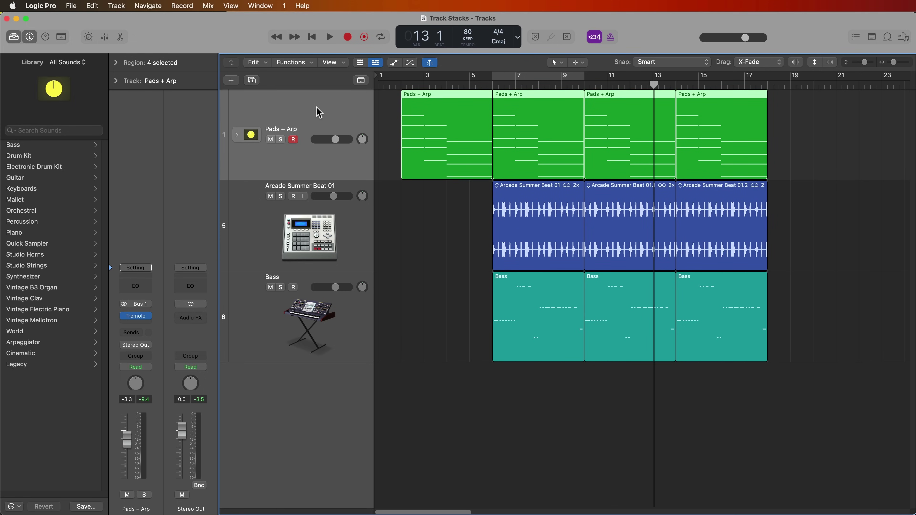
click(398, 83)
click(446, 236)
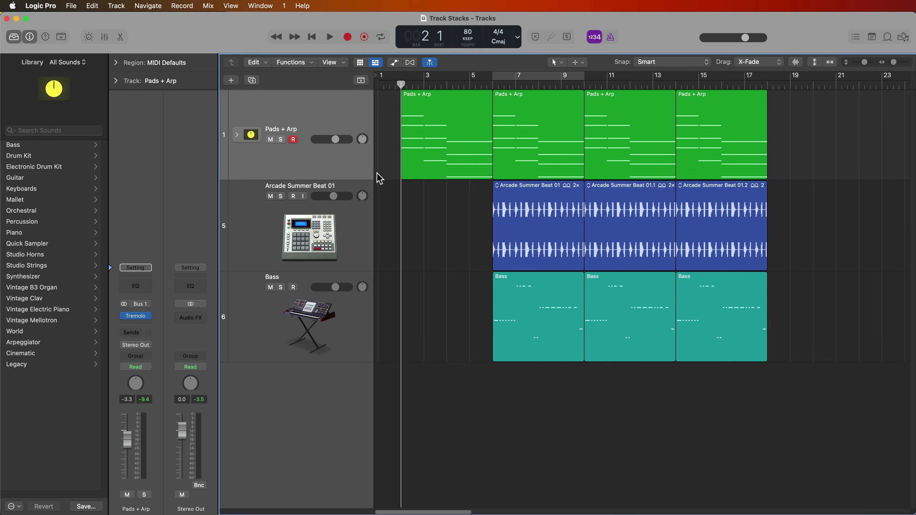
click(136, 316)
drag(607, 145, 780, 290)
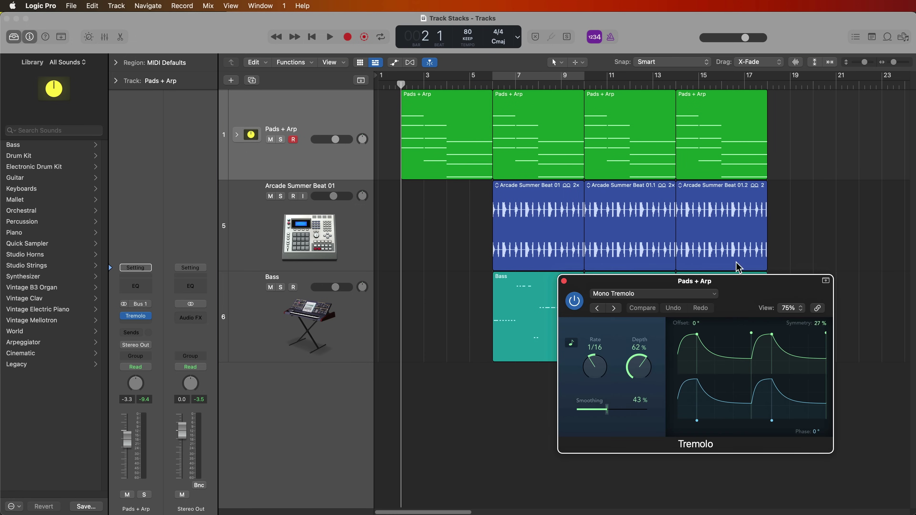
Step: Check the tracks inside the Pads + Arp stack, then solo the stack and play it from bar 2 while adjusting Tremolo Depth
click(236, 135)
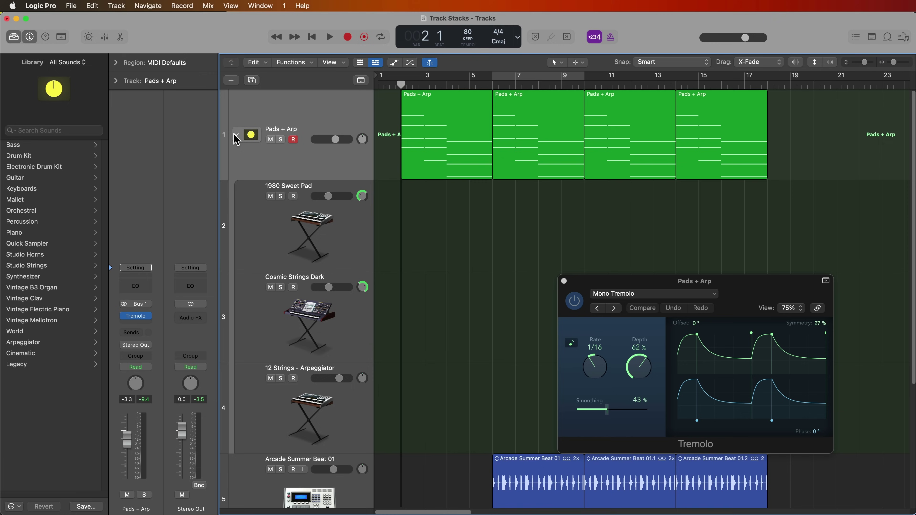
click(237, 136)
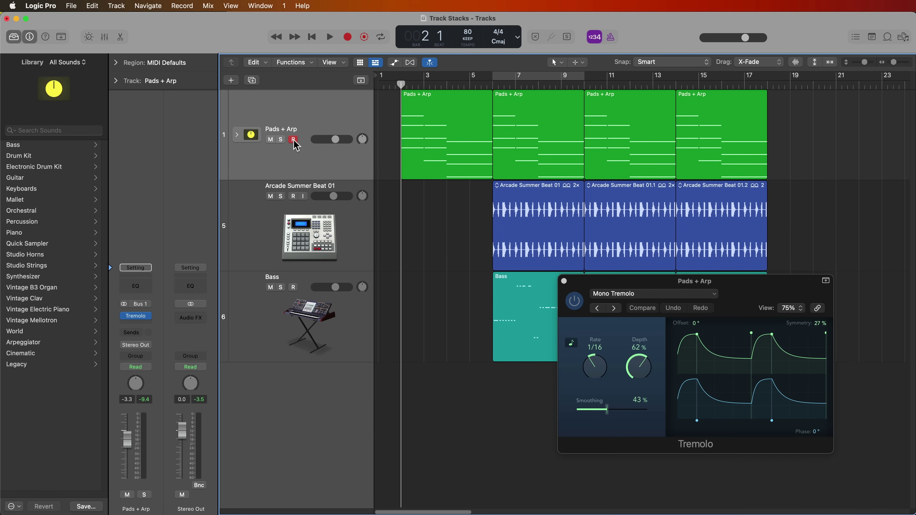
click(281, 140)
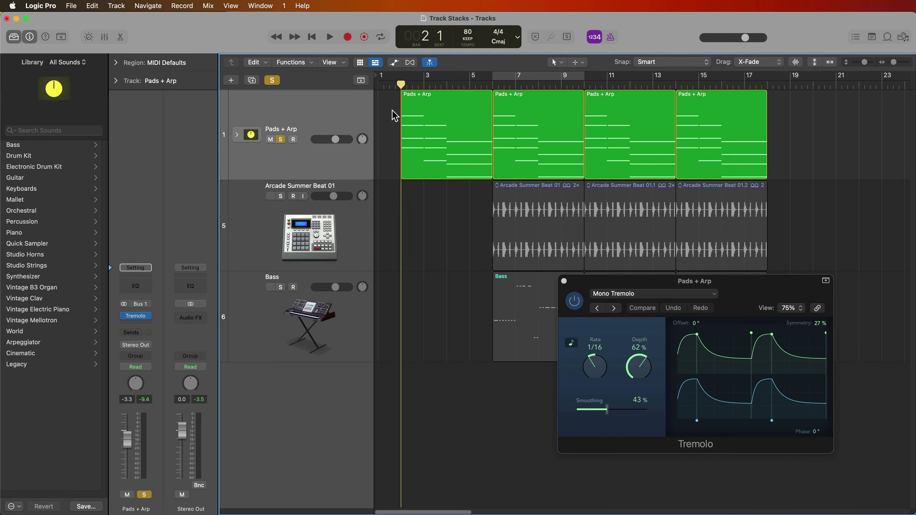
key(space)
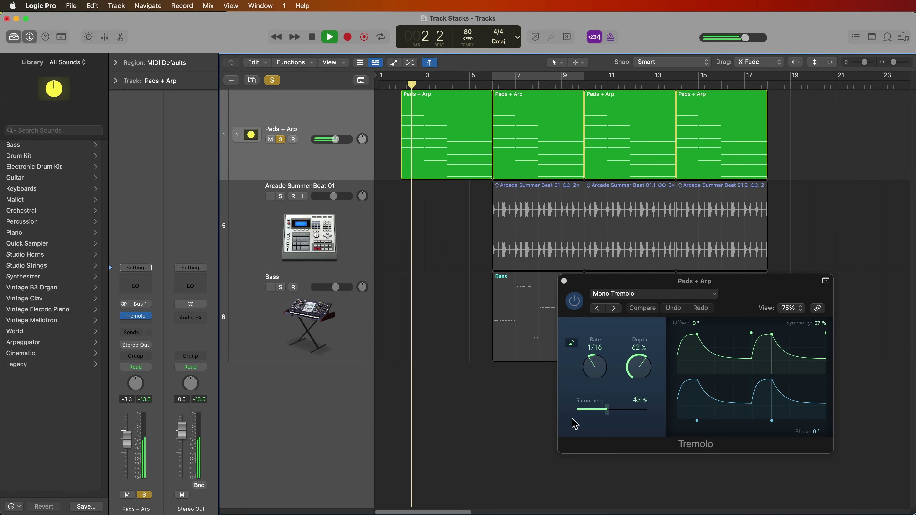
mouse_move(639, 368)
mouse_down()
mouse_move(640, 343)
mouse_move(630, 401)
mouse_move(636, 357)
mouse_up()
key(space)
Step: Try different Tremolo Depth values, moving the playhead to bar 6 along the way, and leave Depth at 46%
mouse_move(646, 374)
mouse_down()
mouse_move(651, 400)
mouse_move(646, 364)
mouse_move(644, 413)
mouse_move(639, 390)
mouse_up()
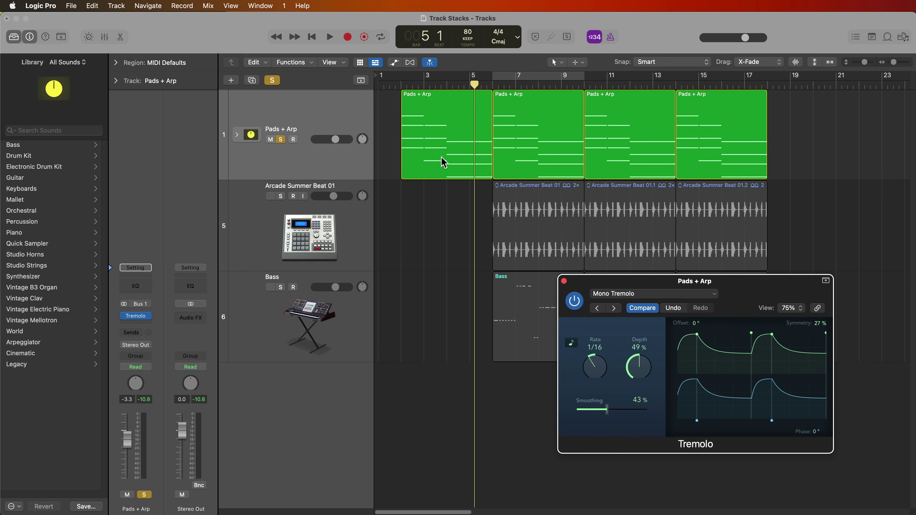
mouse_move(642, 368)
mouse_down()
mouse_move(641, 393)
mouse_move(640, 385)
mouse_up()
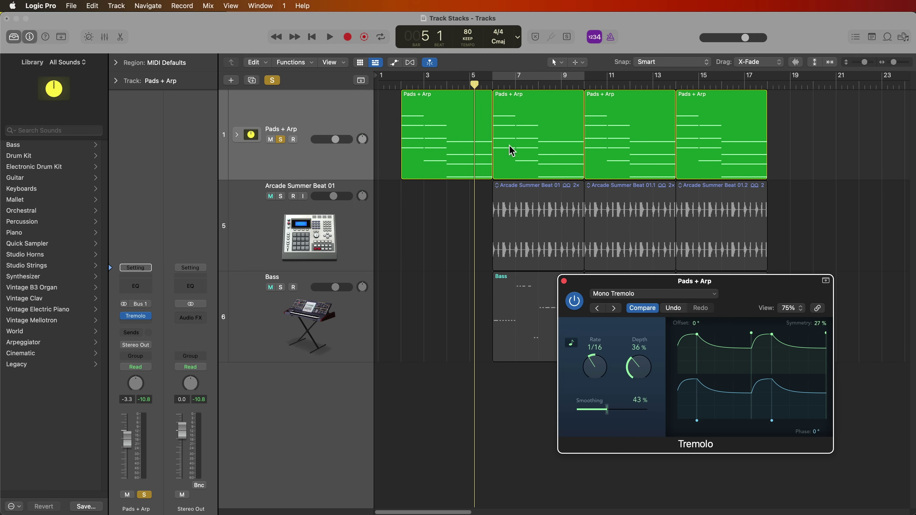
click(492, 84)
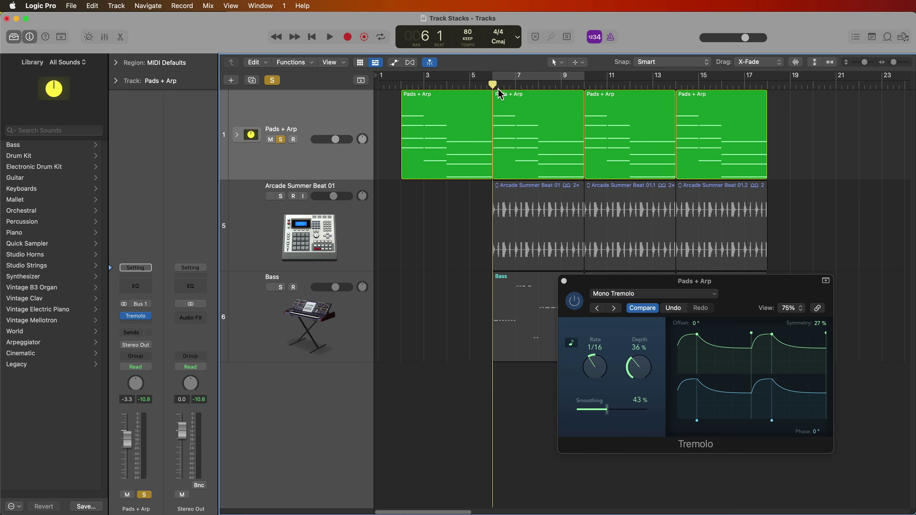
drag(629, 370, 635, 317)
drag(626, 354, 648, 359)
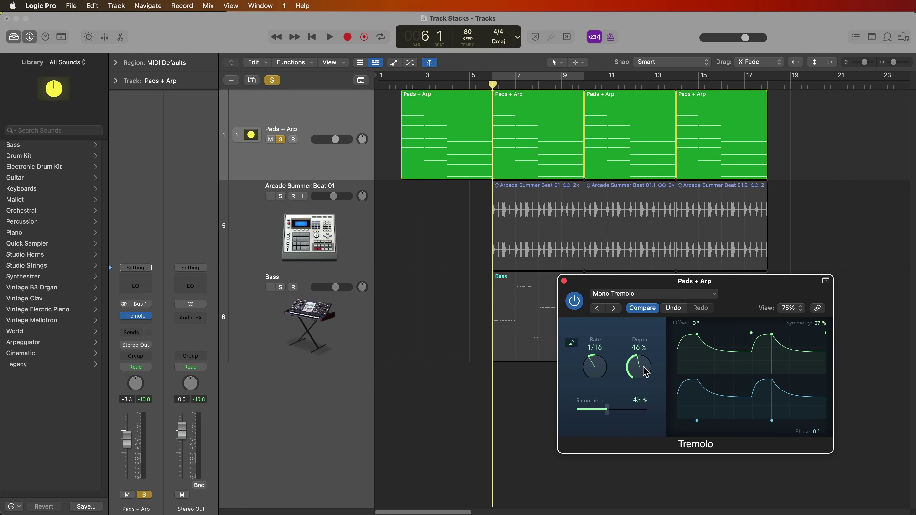
Step: Show track automation and display the Tremolo Depth parameter in the Pads + Arp stack's automation lane
key(a)
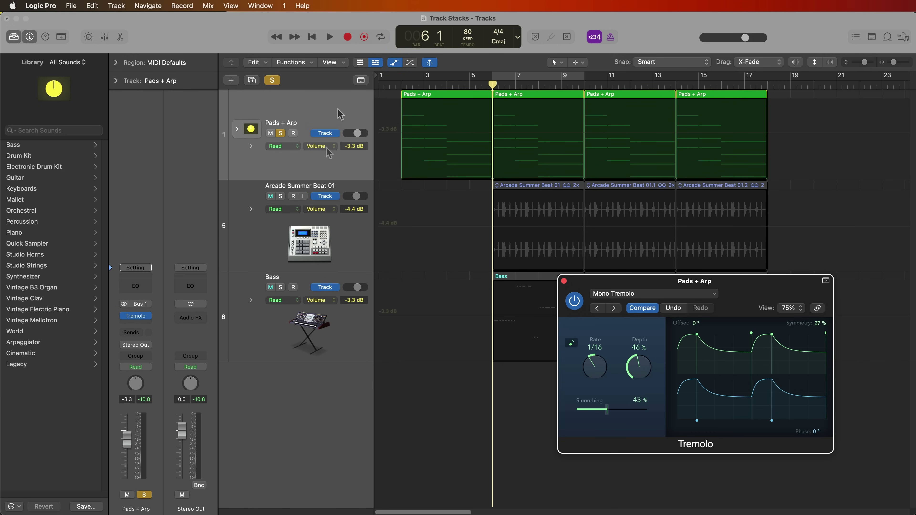
click(319, 145)
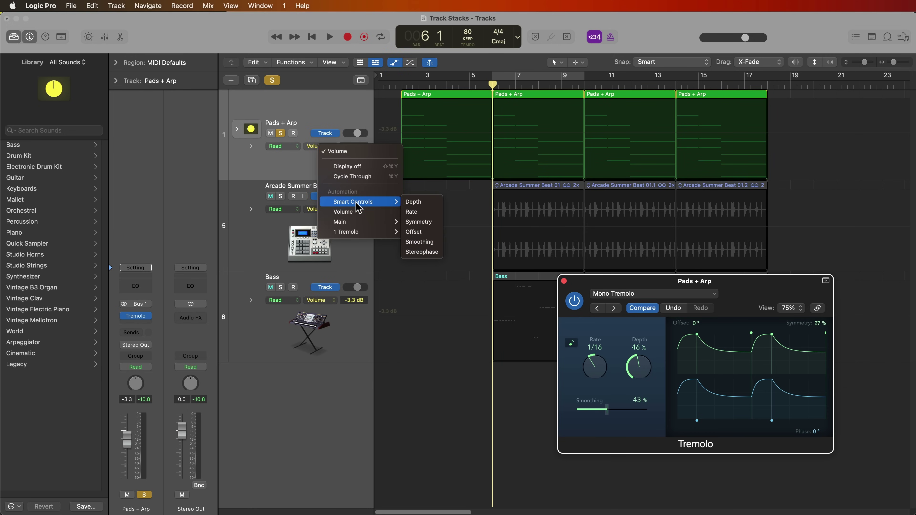
mouse_move(362, 232)
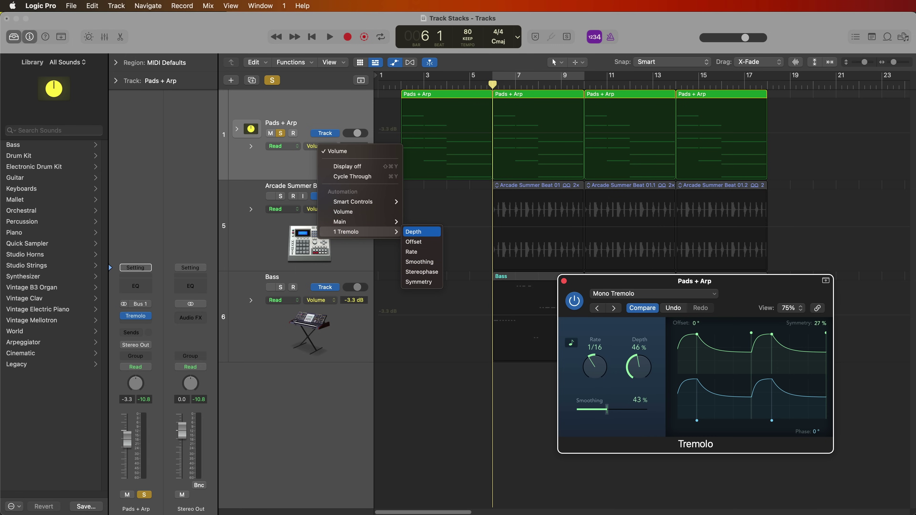
click(426, 233)
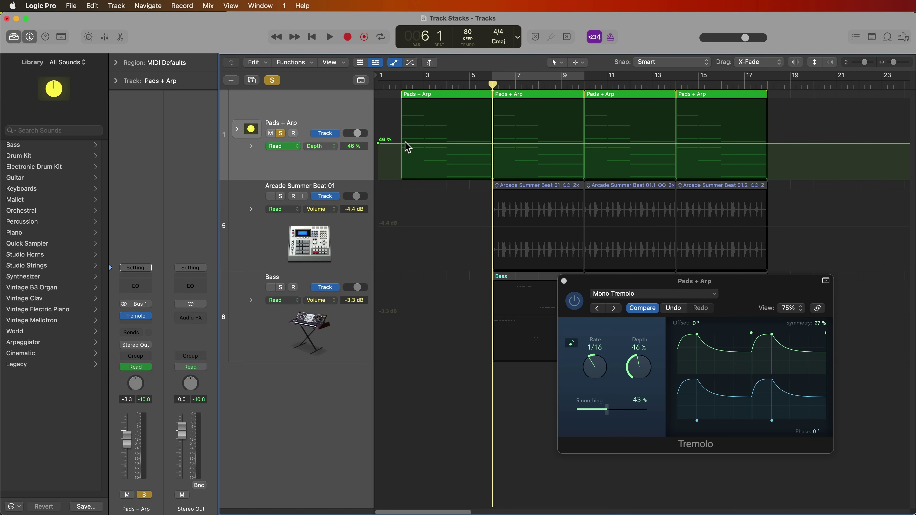
Step: Draw Tremolo Depth automation that holds 26% until bar 2 and ramps up to 71% at bar 6, and play it back
drag(379, 144, 391, 165)
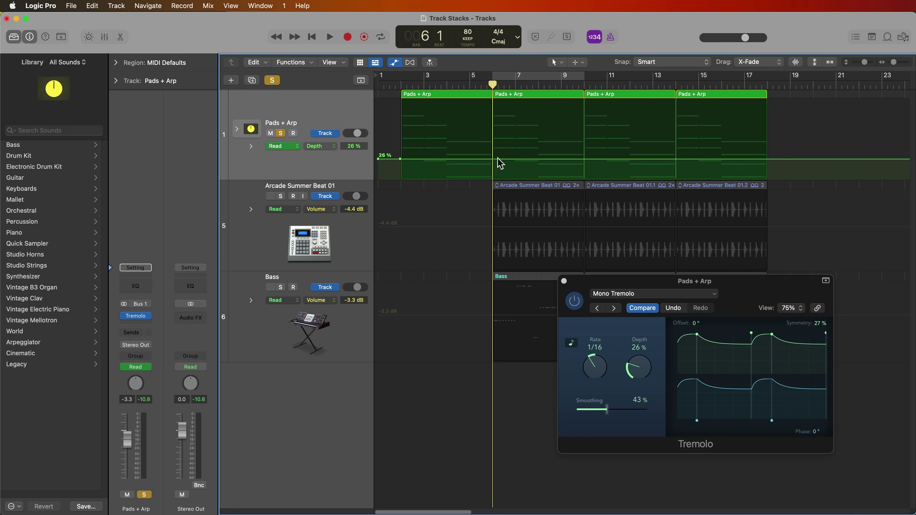
click(479, 83)
drag(503, 159, 514, 125)
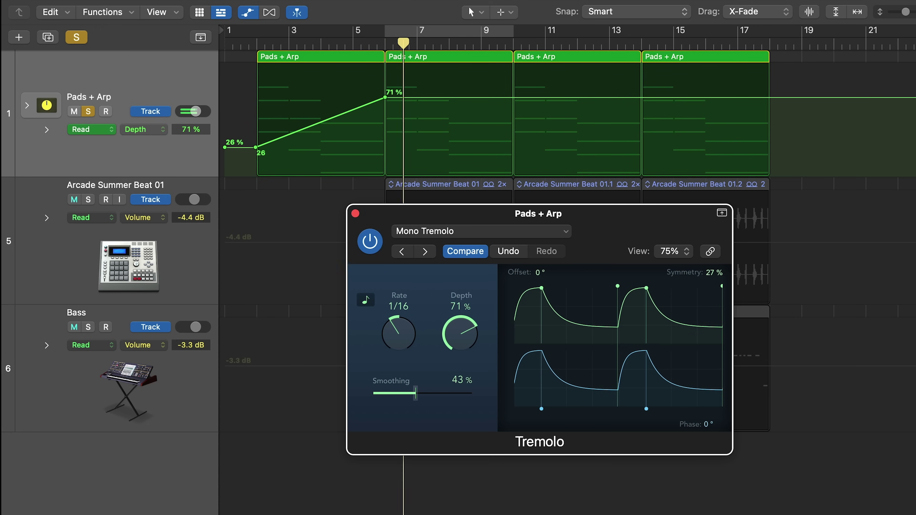
Step: Bend the Depth ramp between bars 2 and 6 into a downward-bowed curve with the Automation Curve Tool
click(505, 13)
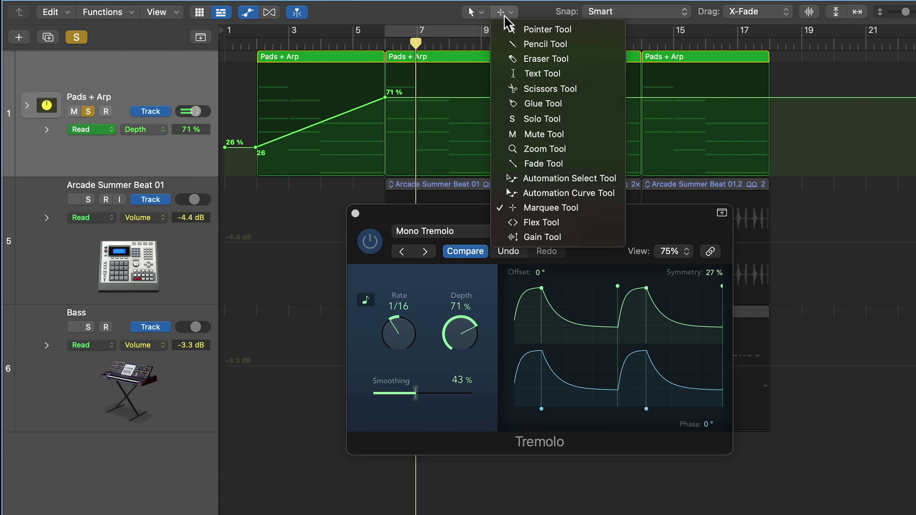
click(607, 194)
drag(321, 123, 328, 155)
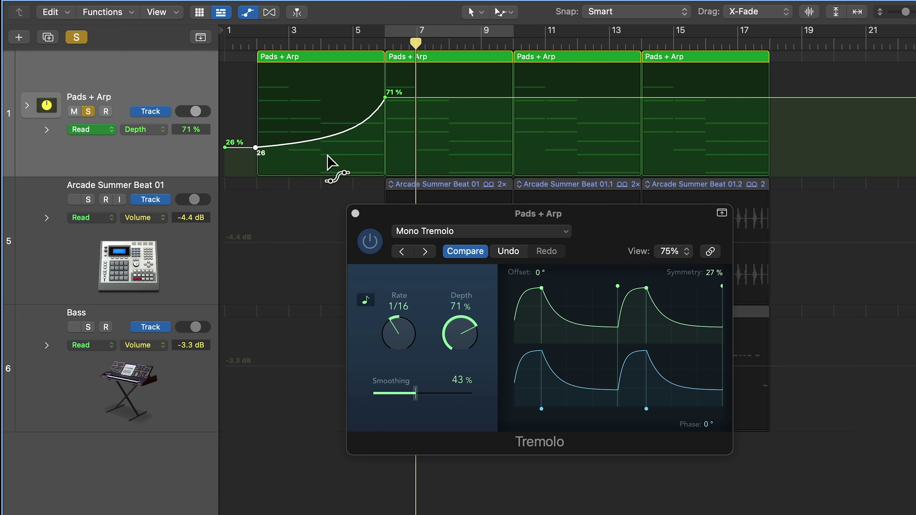
Step: Hide the Tremolo window and switch the Pads + Arp stack's solo off and back on
key(v)
click(88, 111)
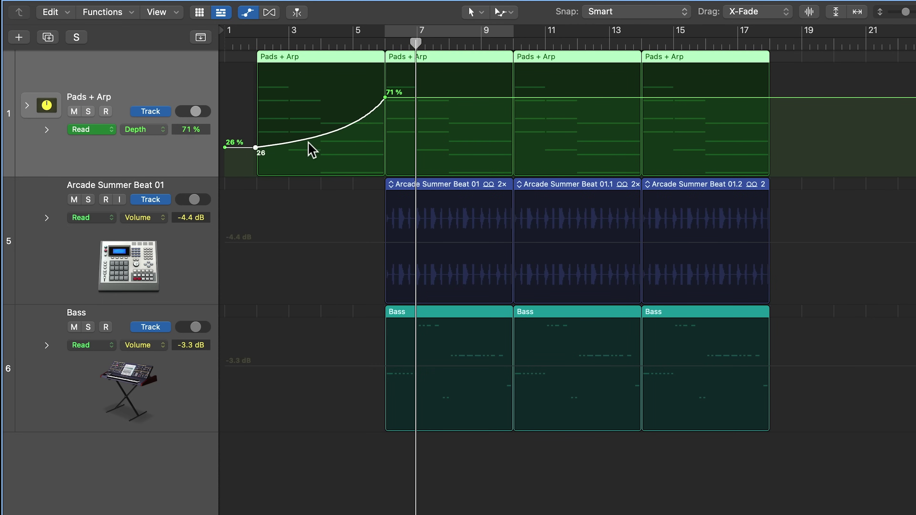
key(ctrl+s)
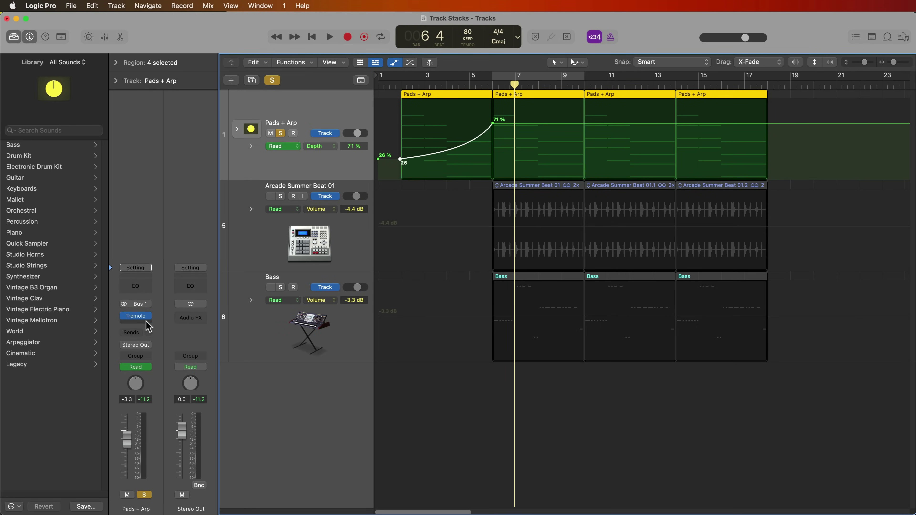
Step: Insert a stereo AutoFilter after Tremolo on the Pads + Arp stack and move its window clear of the automation lane
click(146, 321)
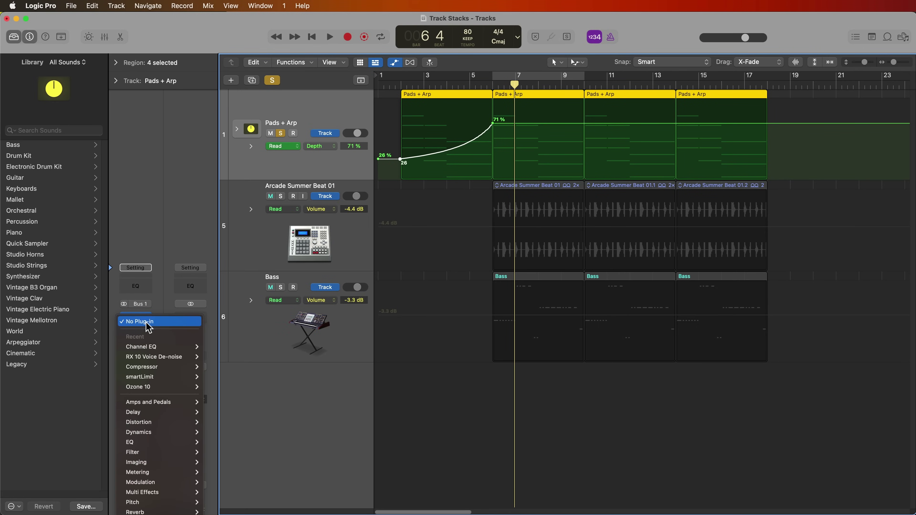
mouse_move(160, 454)
mouse_move(235, 455)
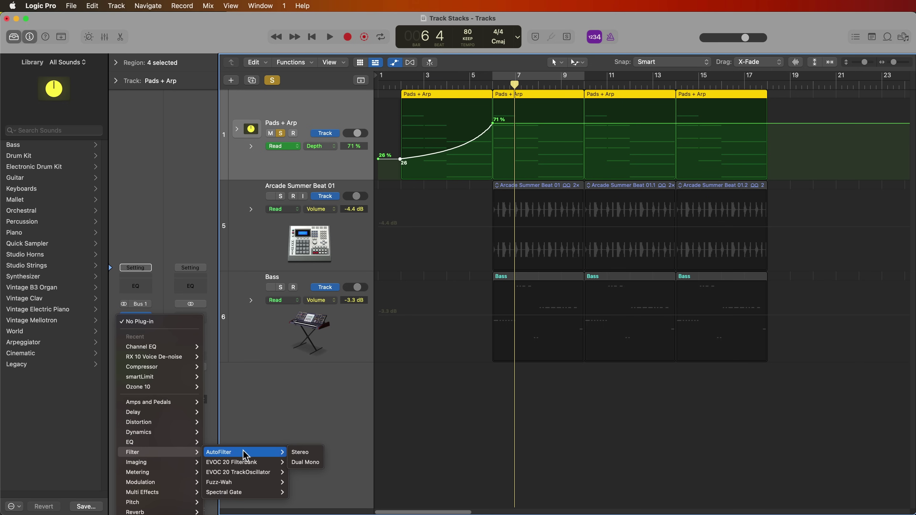
click(299, 454)
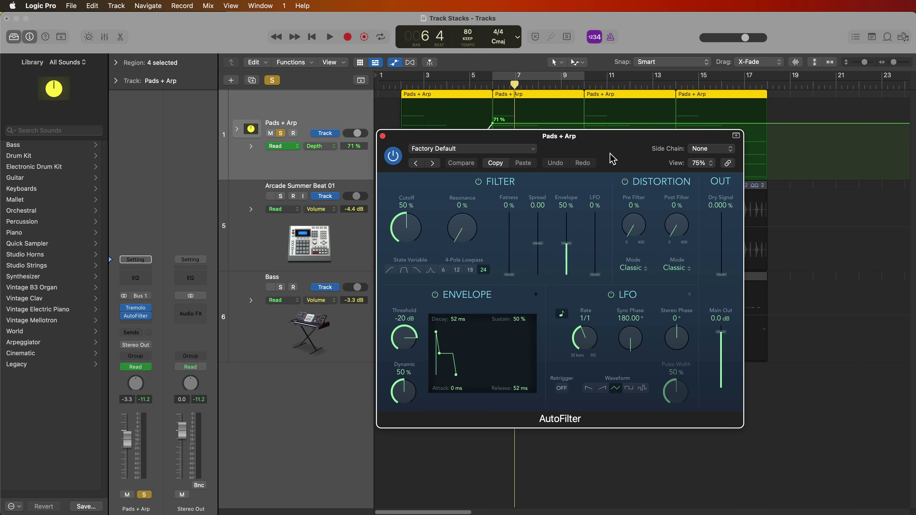
drag(610, 136, 731, 195)
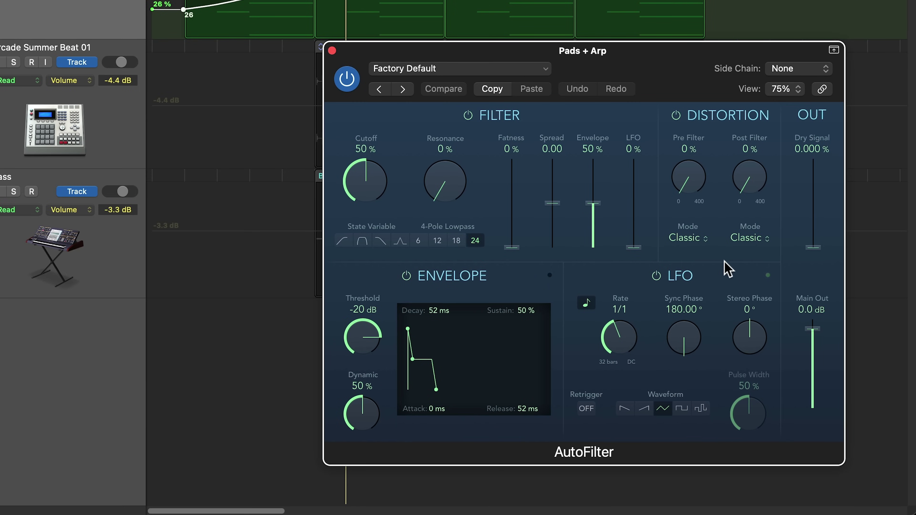
Step: Turn off AutoFilter's Distortion, LFO and Envelope sections and select the State Variable lowpass filter
click(675, 115)
click(656, 275)
click(406, 276)
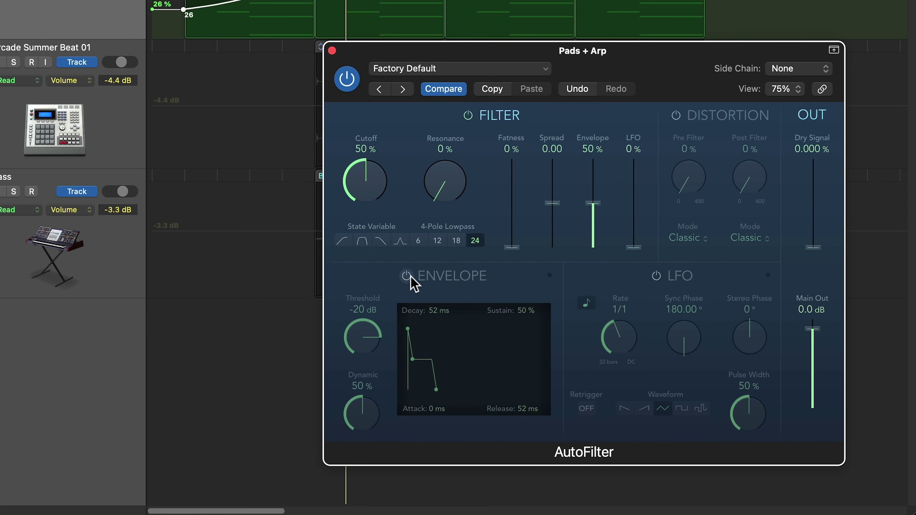
click(384, 243)
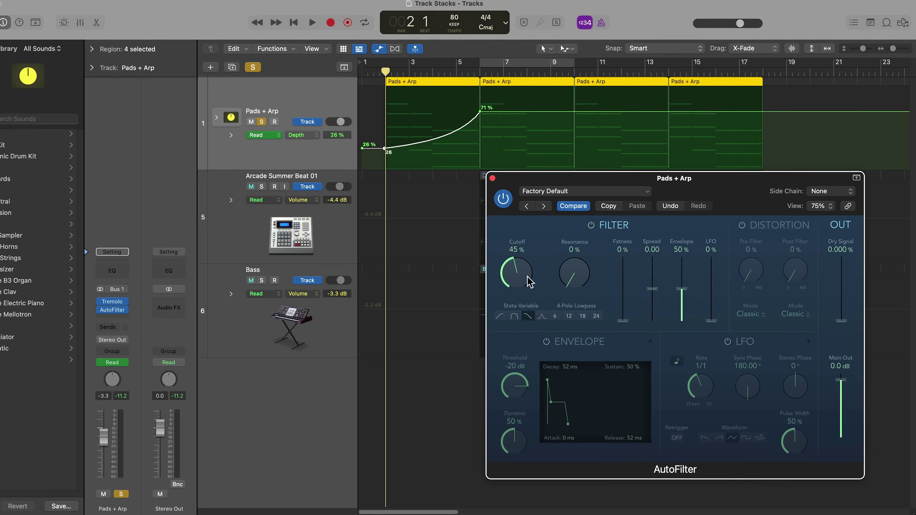
Step: Play the stack from bar 2 while lowering AutoFilter's Cutoff to 41% and raising Resonance to 22%
drag(382, 190, 383, 193)
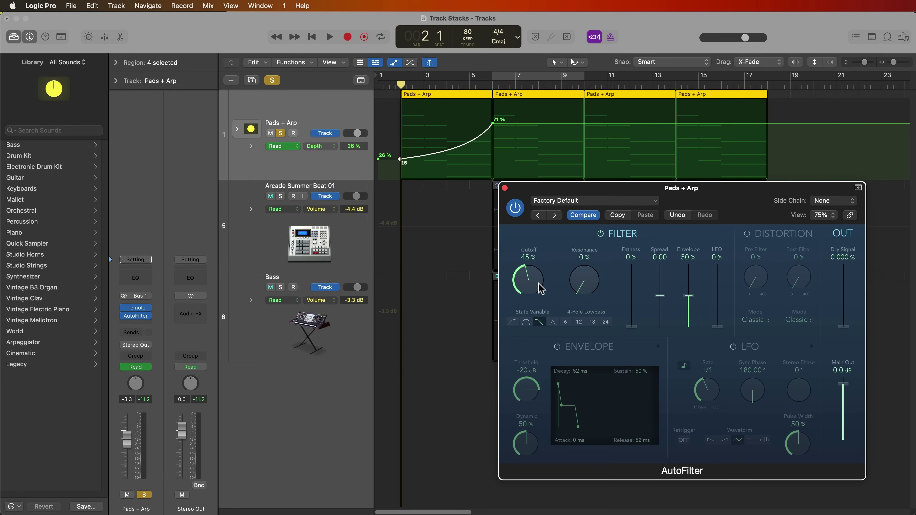
key(space)
drag(540, 288, 526, 306)
key(space)
drag(585, 292, 586, 240)
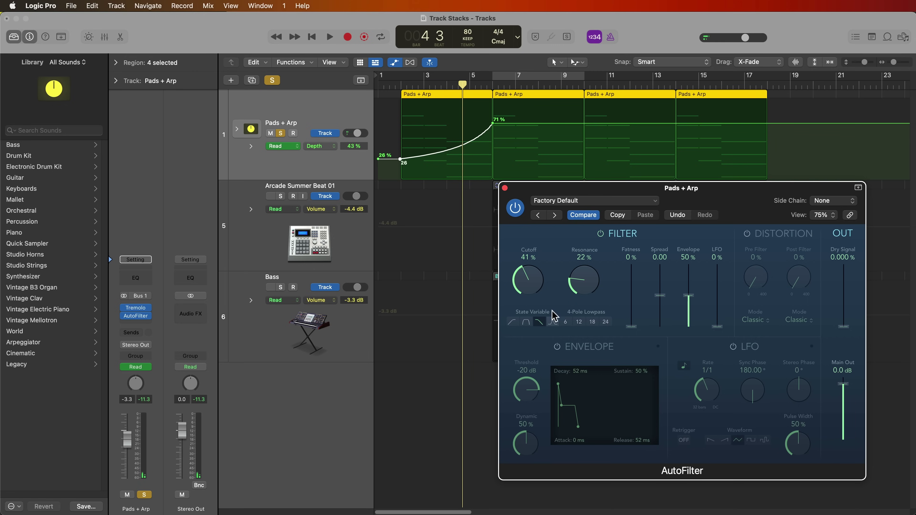
Step: Sweep AutoFilter's Cutoff and Resonance during playback from bar 2, leaving Cutoff at 79% and Resonance at 45%
key(space)
drag(529, 285, 527, 307)
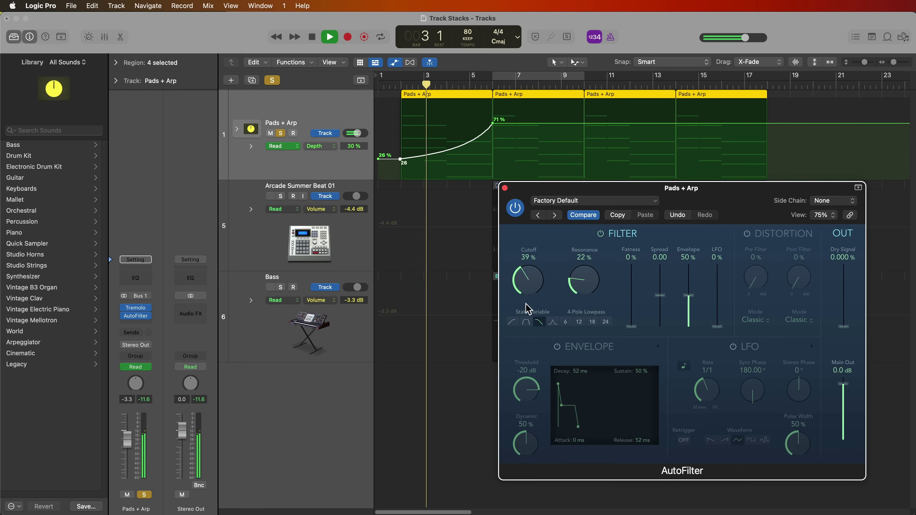
drag(584, 291, 545, 250)
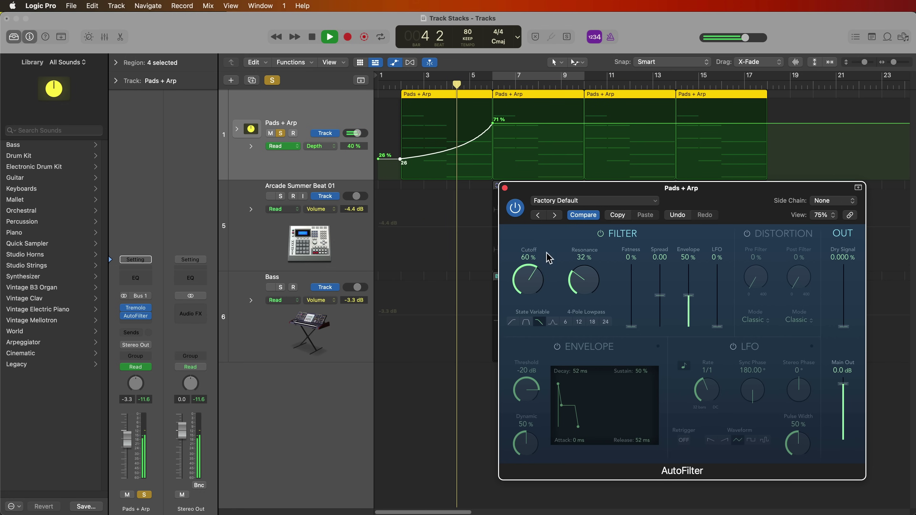
drag(585, 289, 586, 277)
mouse_move(529, 285)
mouse_down()
mouse_move(523, 304)
mouse_move(525, 268)
mouse_up()
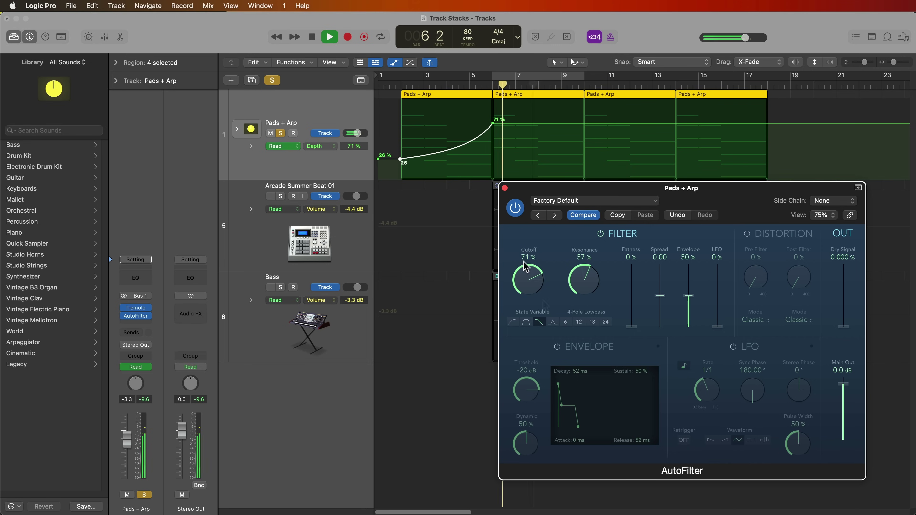
key(space)
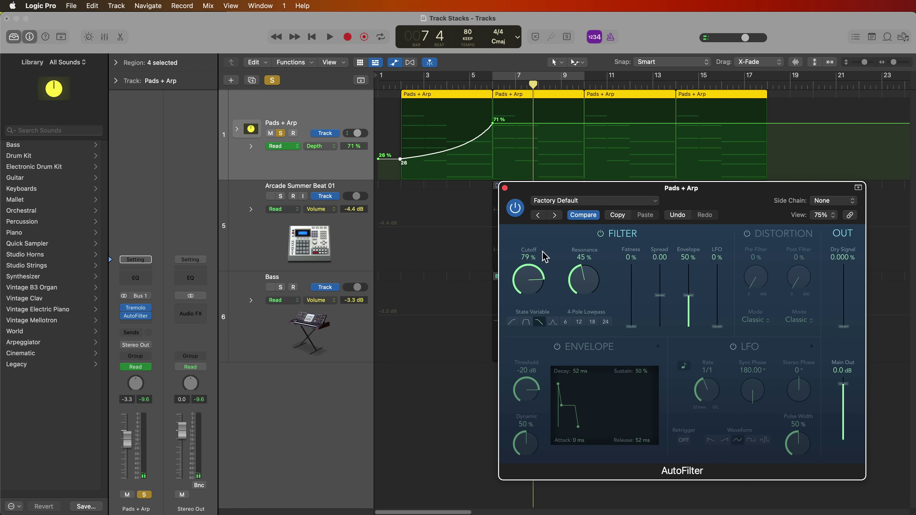
Step: Switch the Pads + Arp automation lane to the AutoFilter Cutoff parameter
click(325, 146)
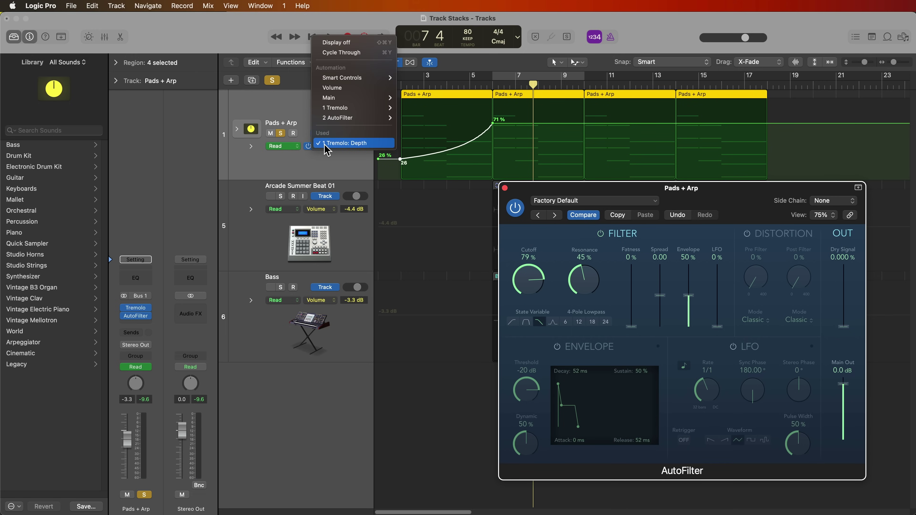
mouse_move(348, 125)
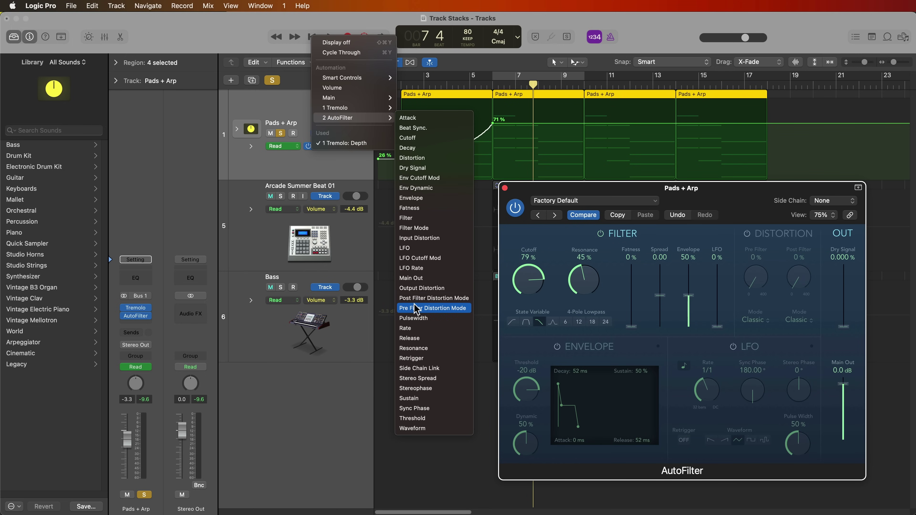
click(437, 139)
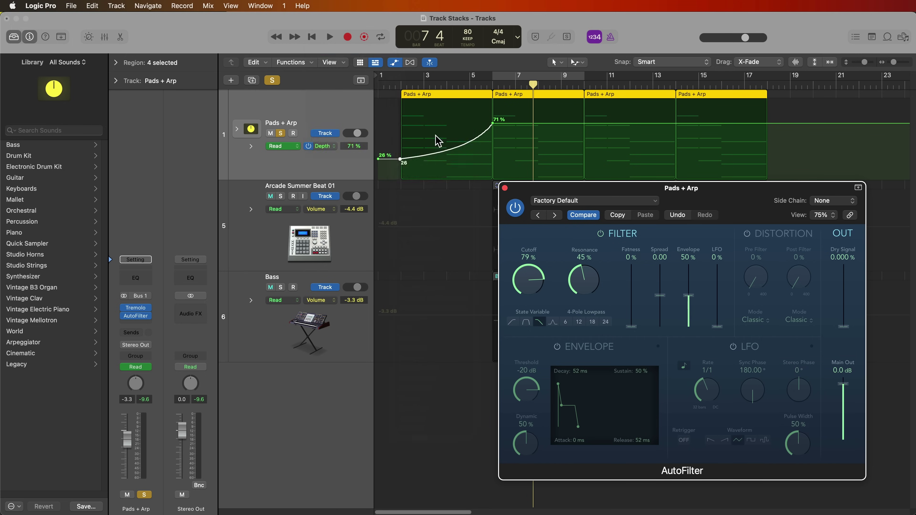
click(432, 146)
Step: Draw Cutoff automation that holds 44% until bar 2 and rises to 89% at bar 6
drag(396, 116, 397, 151)
click(401, 151)
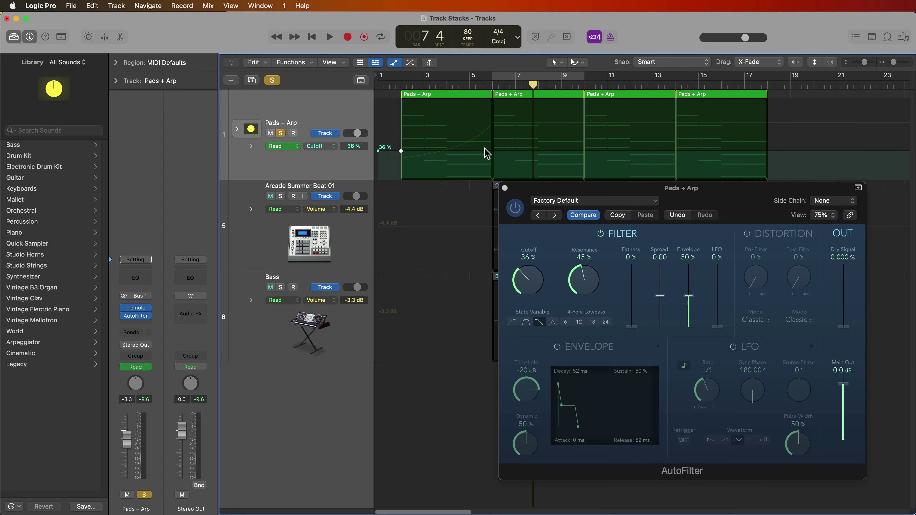
drag(506, 153, 509, 109)
Step: Play the Cutoff sweep from bar 2 past bar 6, stop, and close the AutoFilter window
double_click(394, 85)
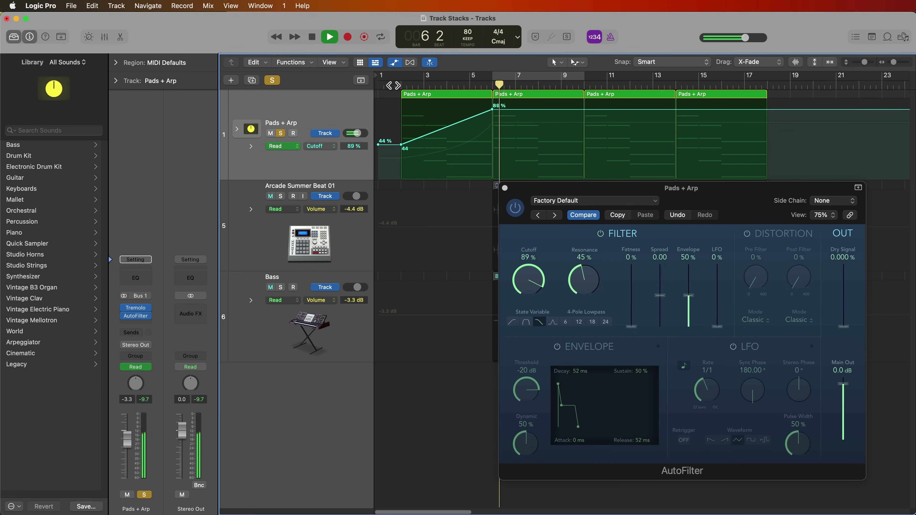
key(space)
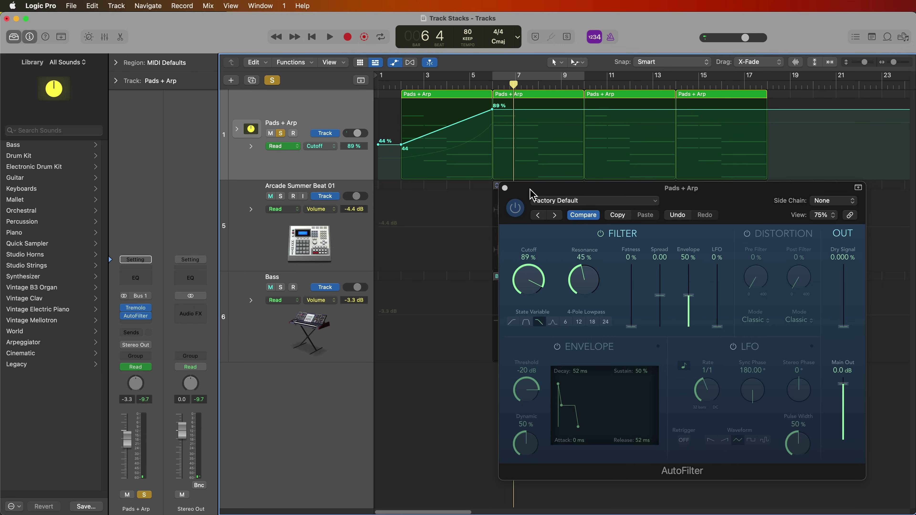
click(505, 188)
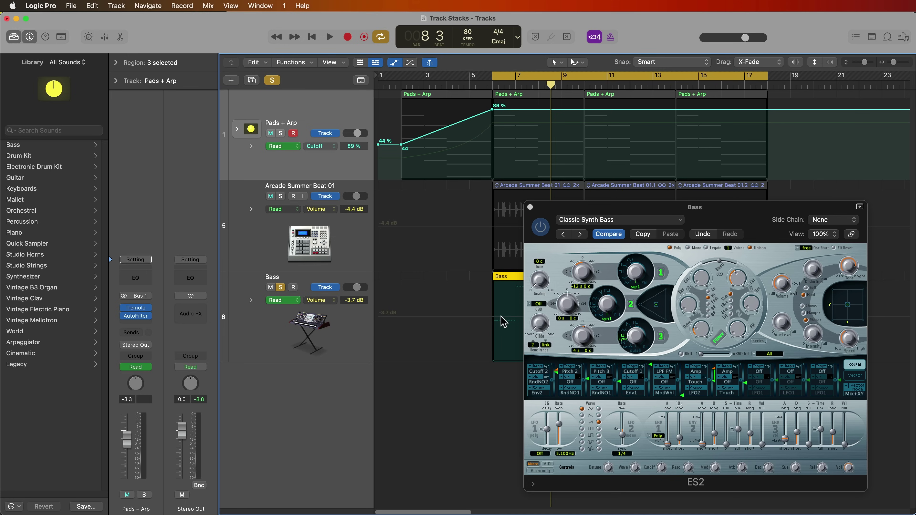
Step: Select the Bass track and play the cycle from bar 6, comparing the bass in the full mix and soloed
click(310, 330)
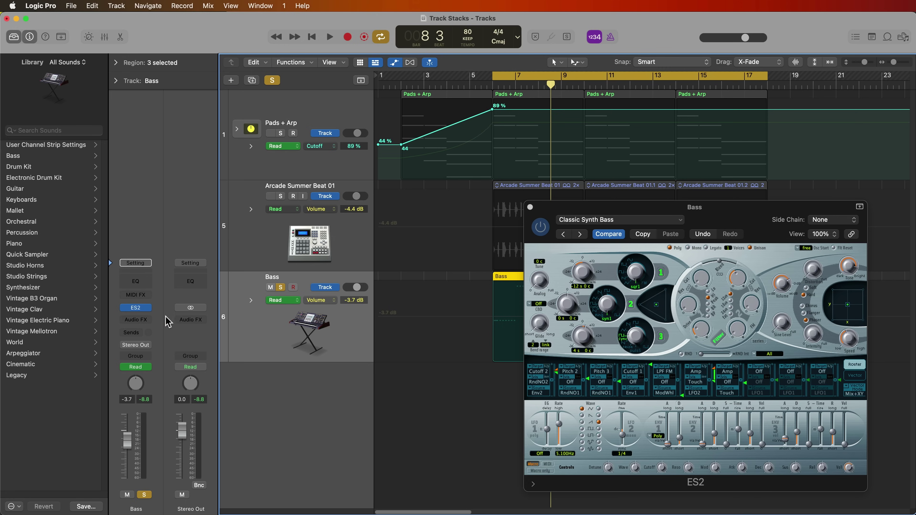
key(space)
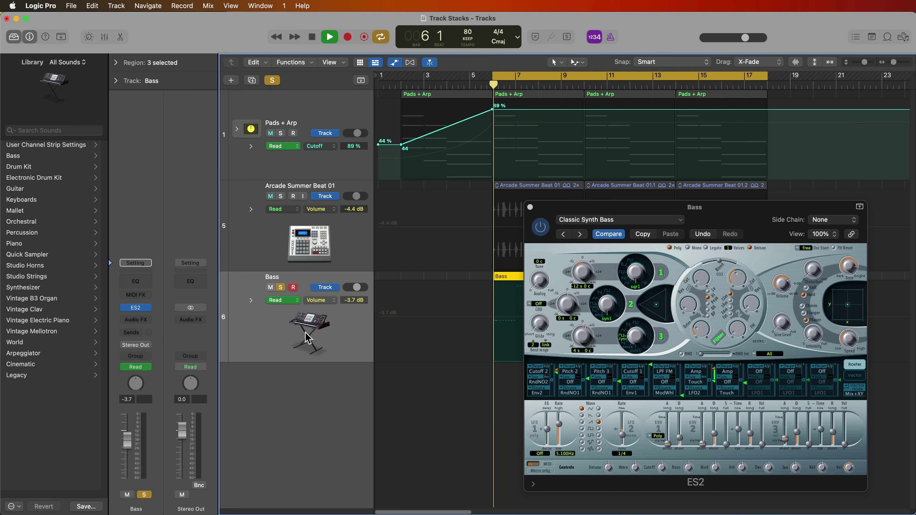
click(281, 288)
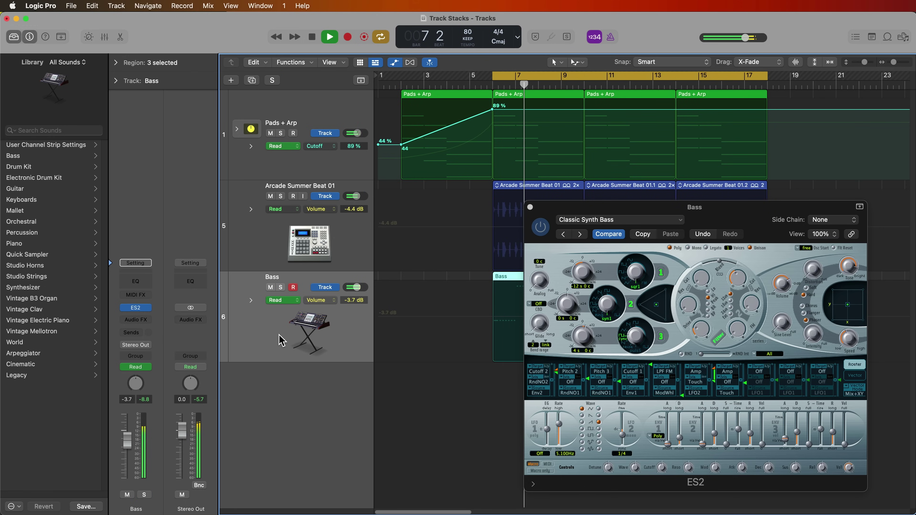
key(s)
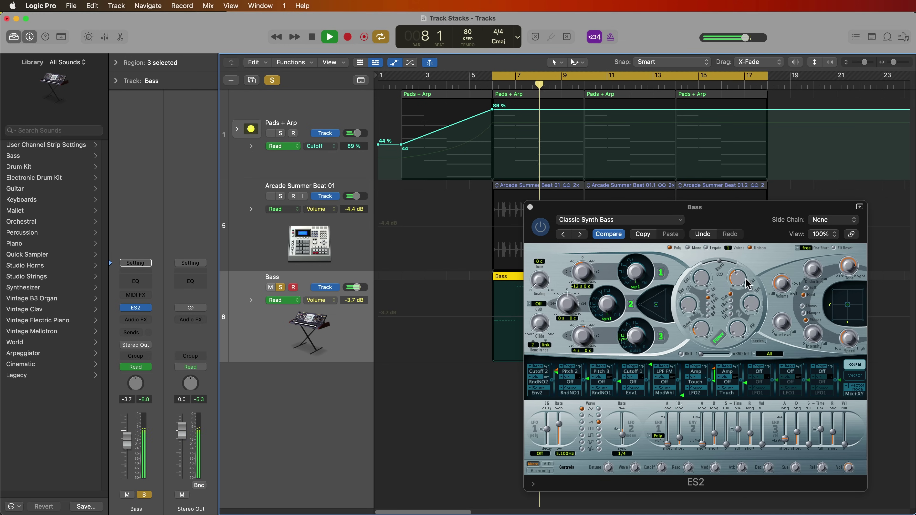
key(space)
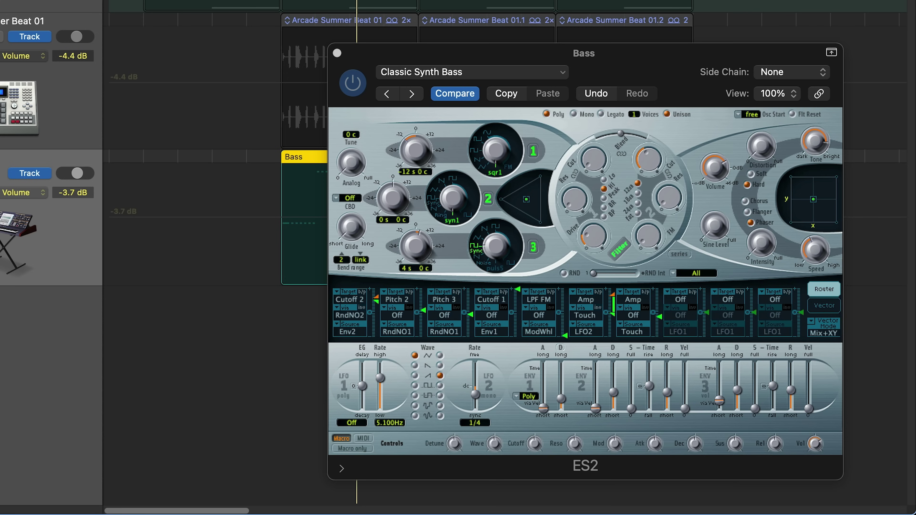
Step: Sweep the ES2 low-pass filter's cutoff down and back up during playback, and take the Bass track out of record enable
drag(648, 160, 649, 204)
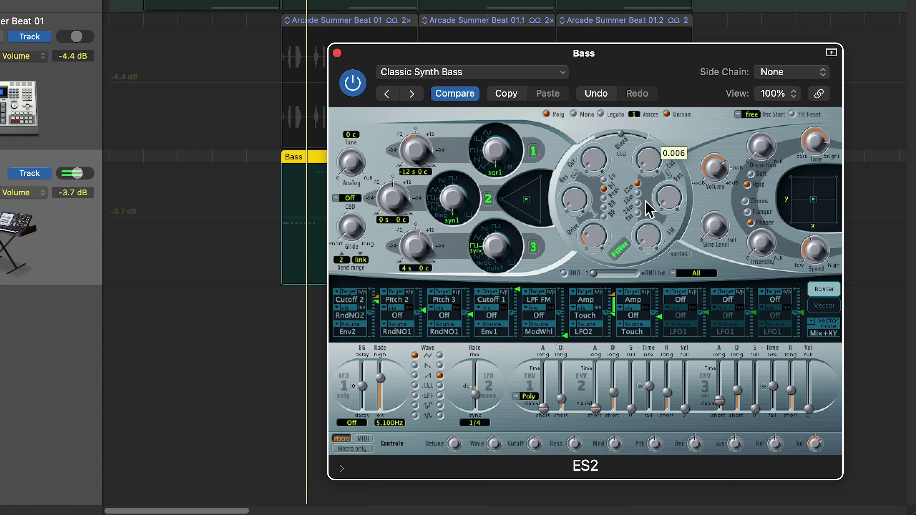
drag(645, 200, 651, 150)
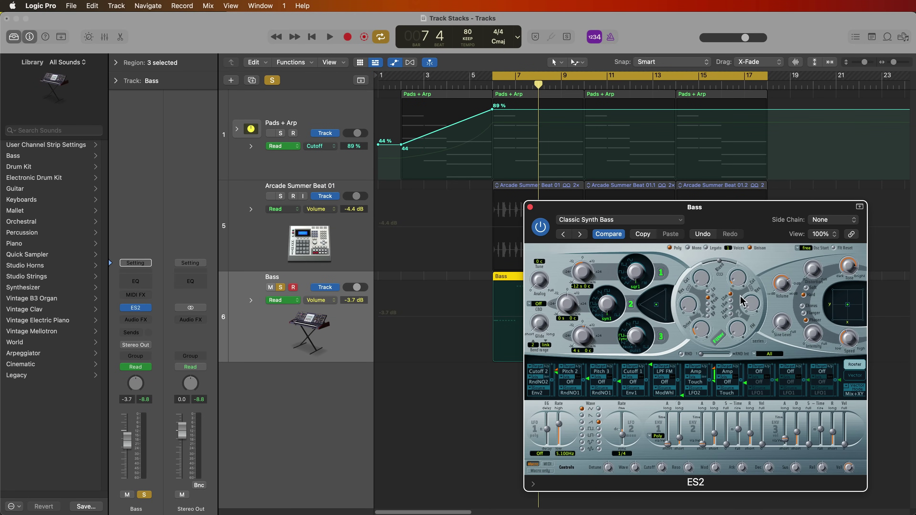
click(292, 288)
Step: Browse the ES2 parameter categories available for the Bass automation lane, including LPF Cutoff under Mix+Filter, without choosing one
click(319, 300)
mouse_move(358, 382)
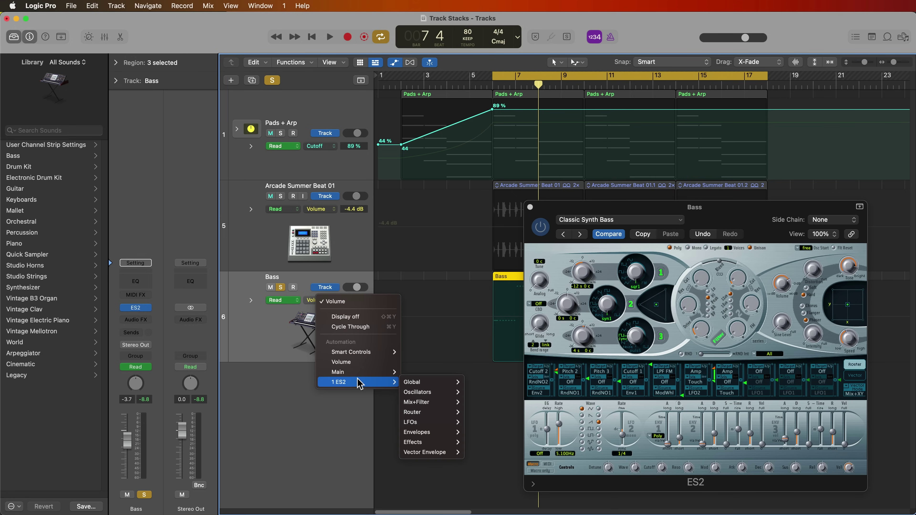
mouse_move(418, 392)
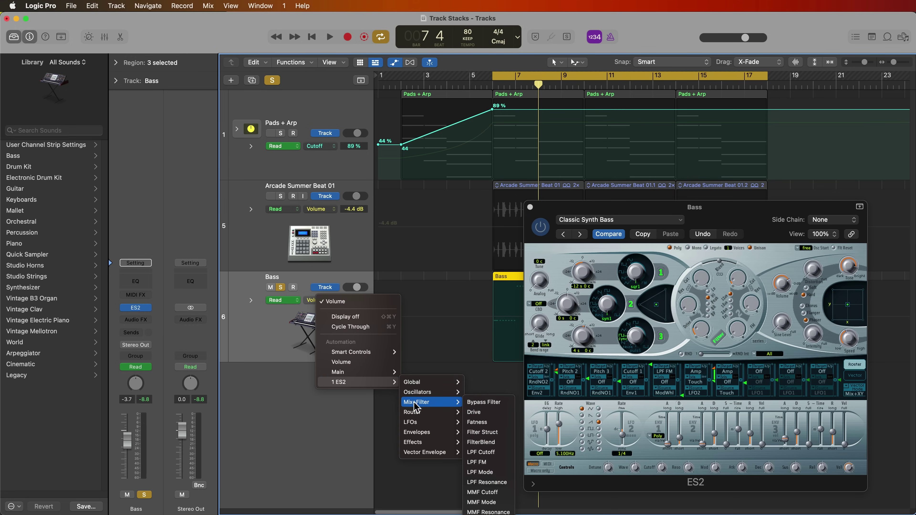
mouse_move(417, 423)
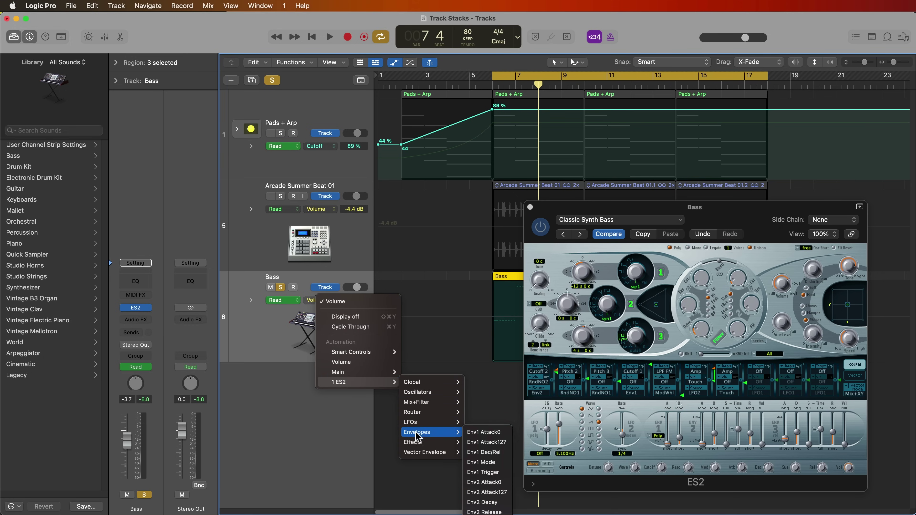
mouse_move(418, 453)
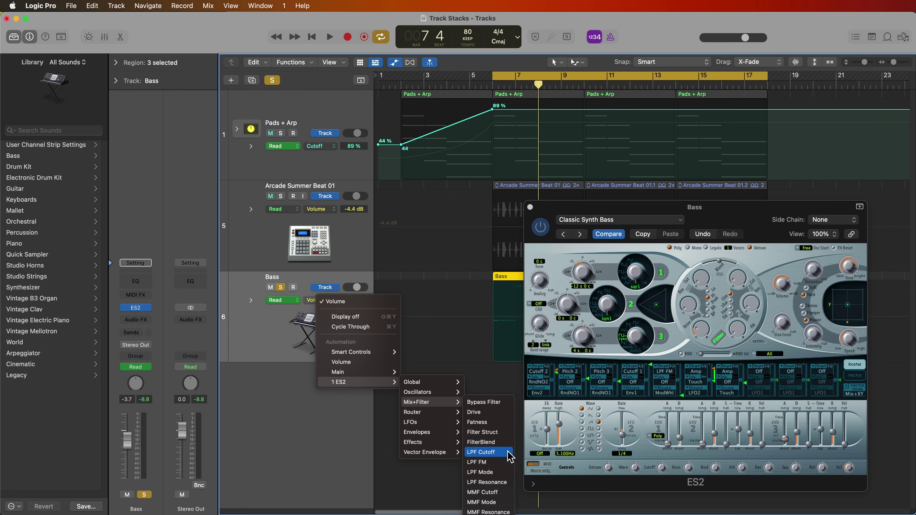
click(327, 499)
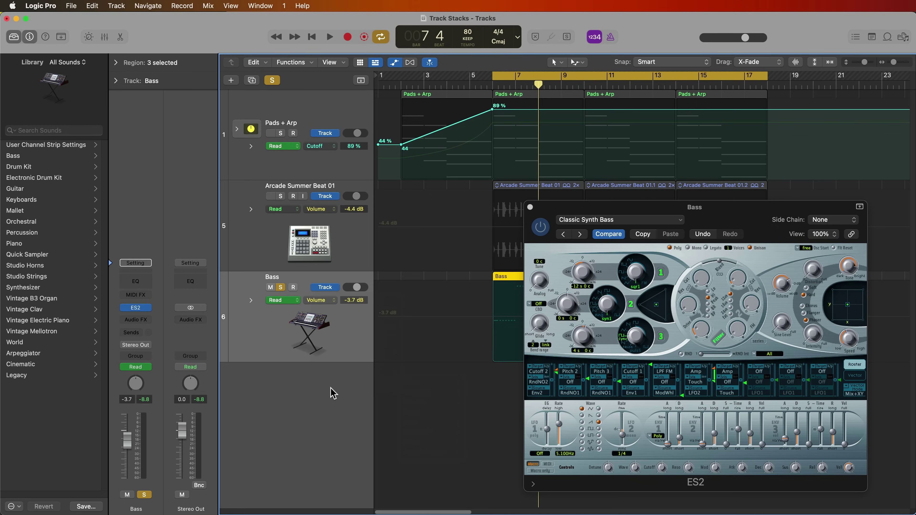
Step: Switch the Bass automation lane to LPF Cutoff by moving the ES2 cutoff knob in Touch mode, and return the track to Read
click(291, 301)
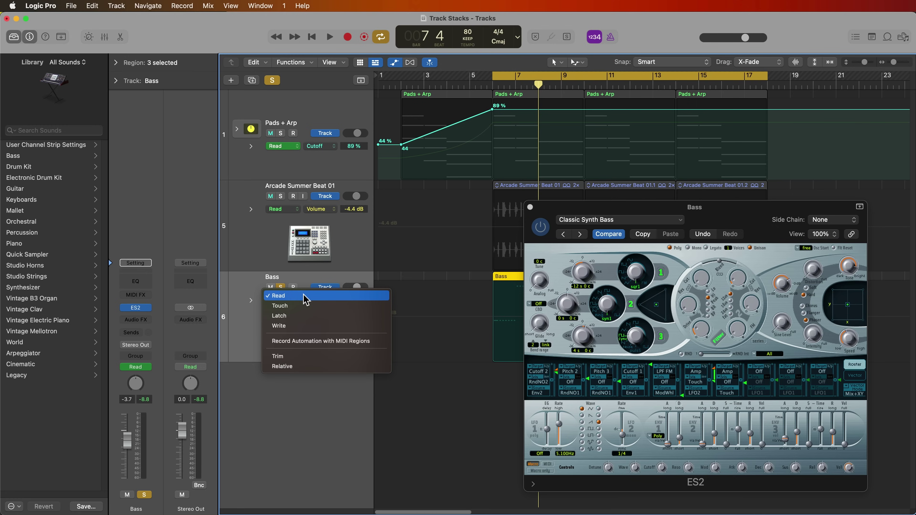
click(298, 311)
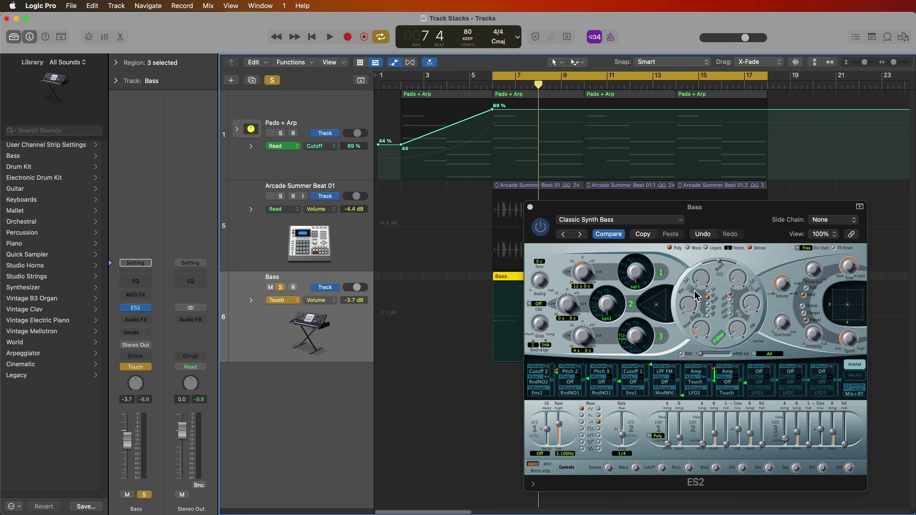
mouse_move(735, 281)
mouse_down()
mouse_move(746, 263)
mouse_move(751, 284)
mouse_up()
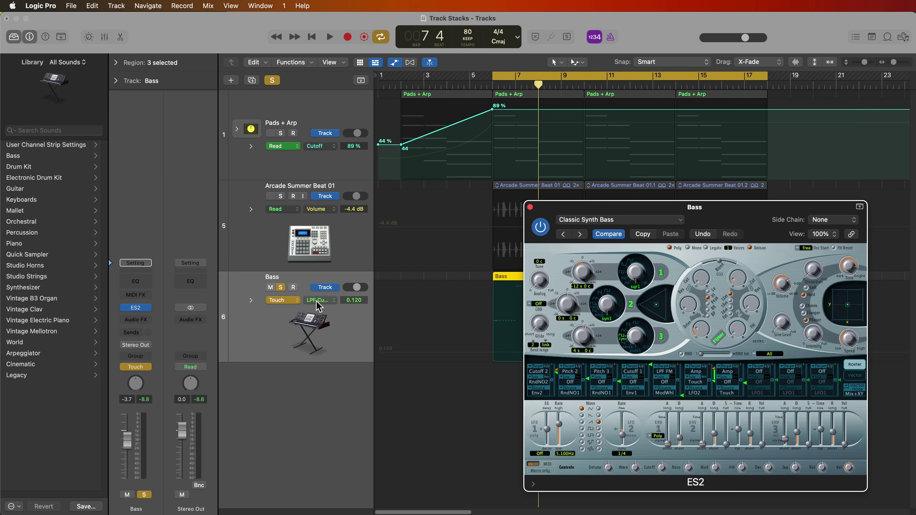
click(285, 300)
click(294, 289)
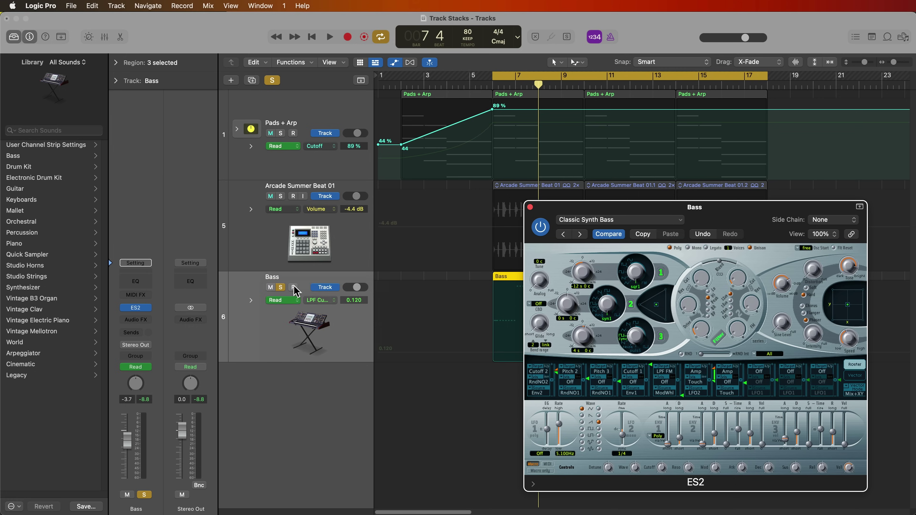
Step: Close the ES2 window and draw Bass LPF Cutoff automation that holds 0.206 until bar 6 and rises to 0.480 at bar 10
click(325, 307)
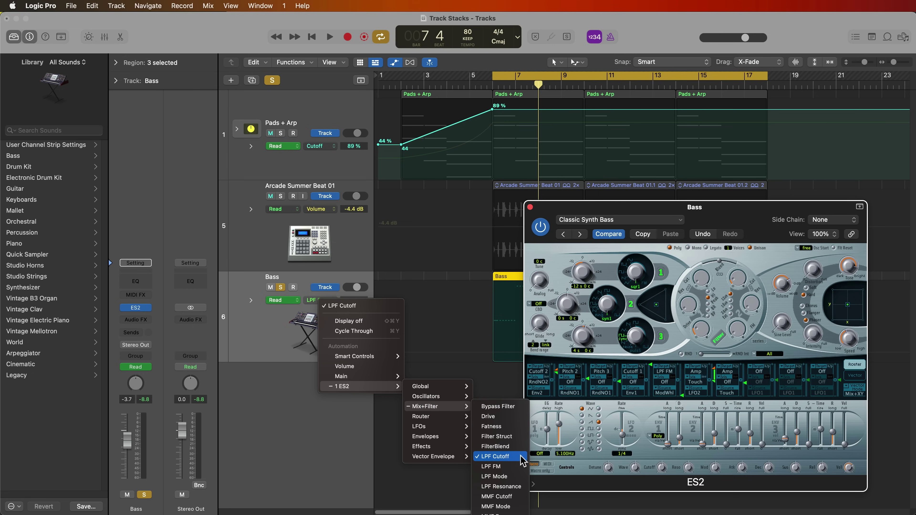
click(423, 375)
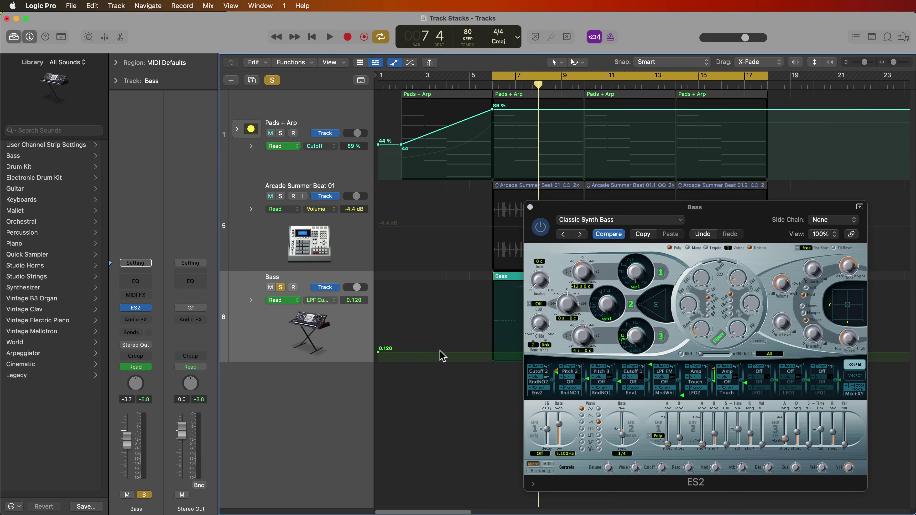
click(530, 206)
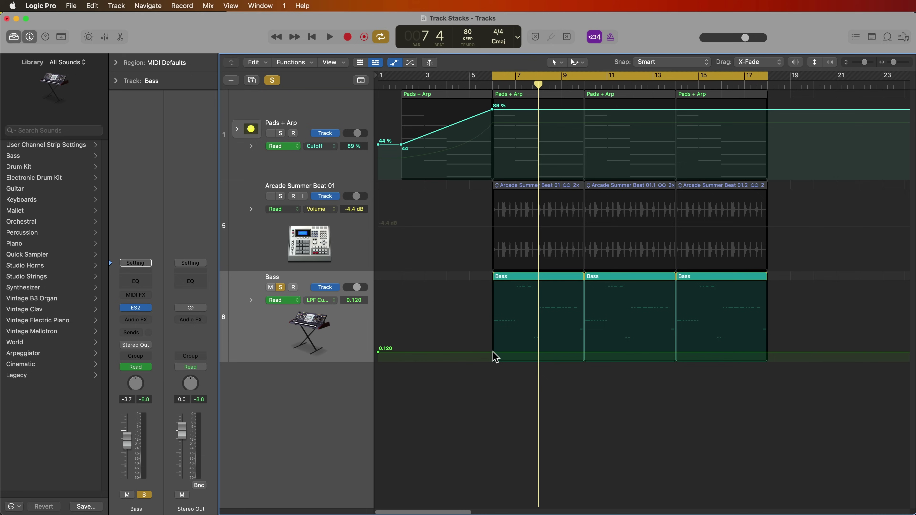
click(493, 352)
click(583, 351)
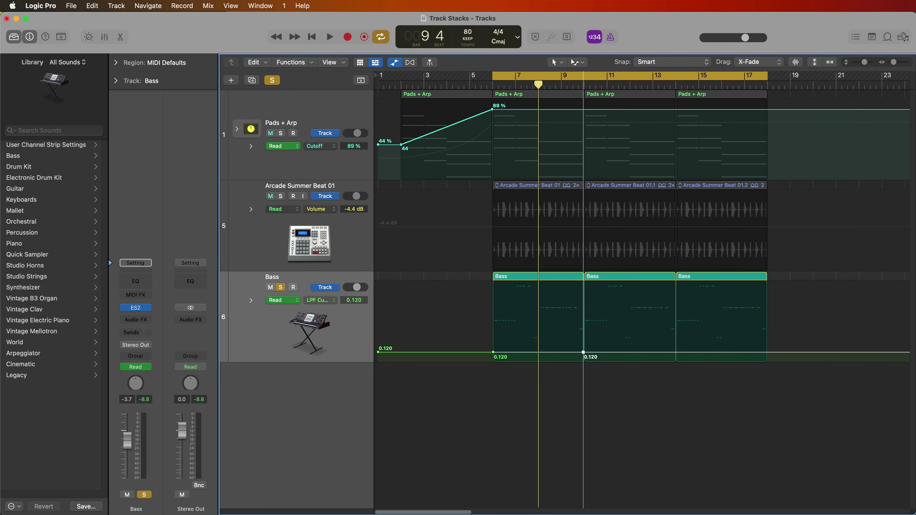
drag(595, 353, 600, 321)
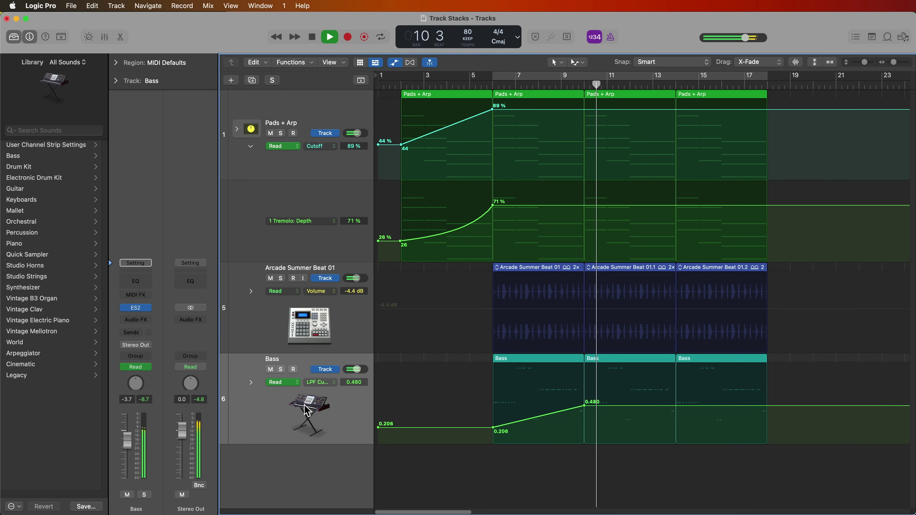
Step: Stop playback, hide automation, and create a Master track in the arrangement from the Mixer's Master channel strip
key(space)
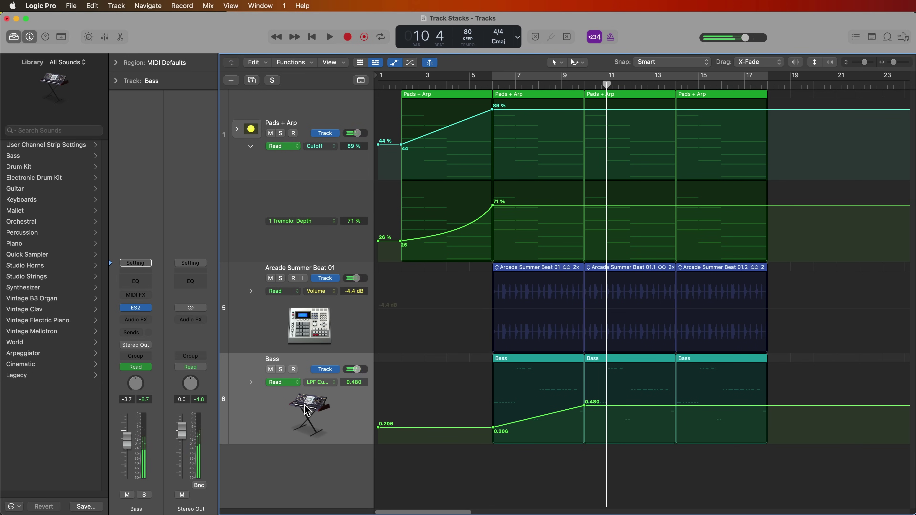
key(a)
key(Up)
key(x)
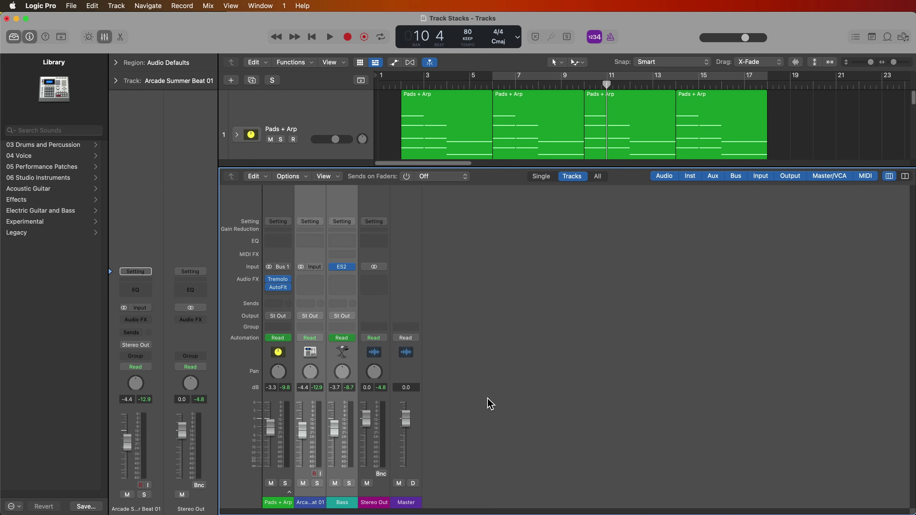
key(Down)
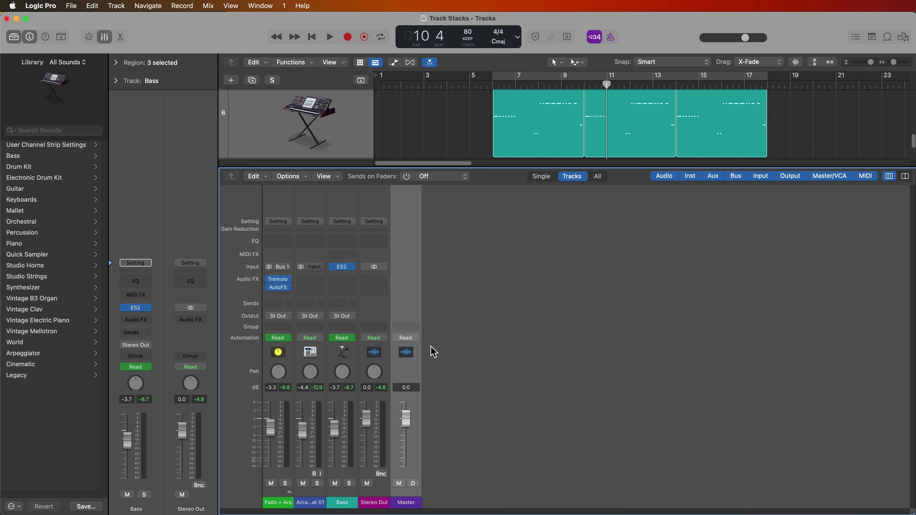
click(375, 319)
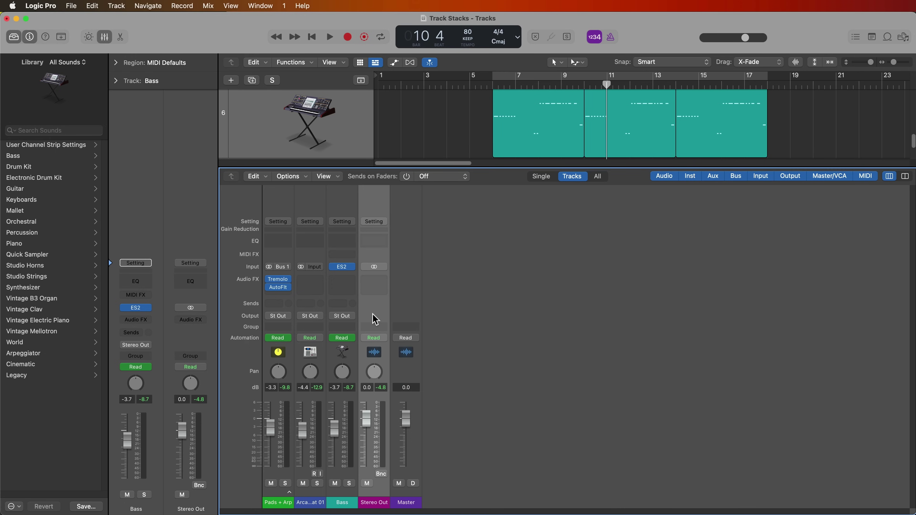
click(403, 304)
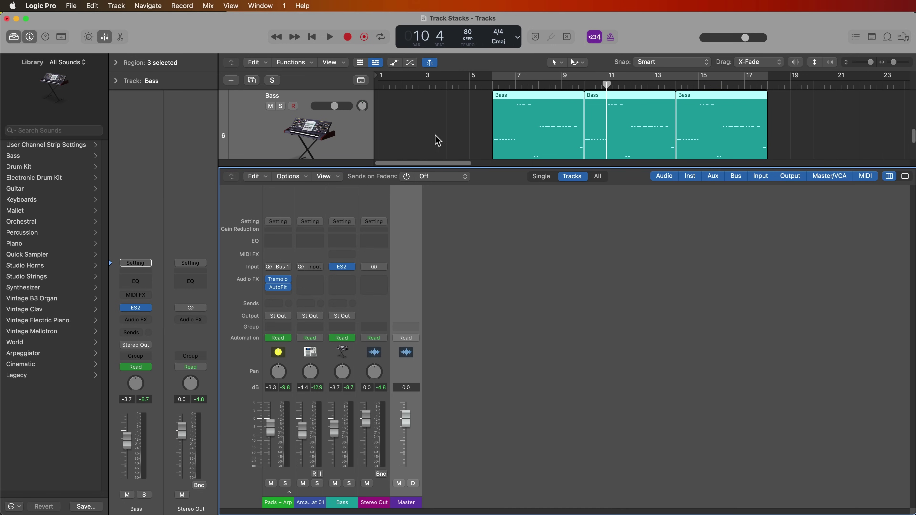
right_click(410, 215)
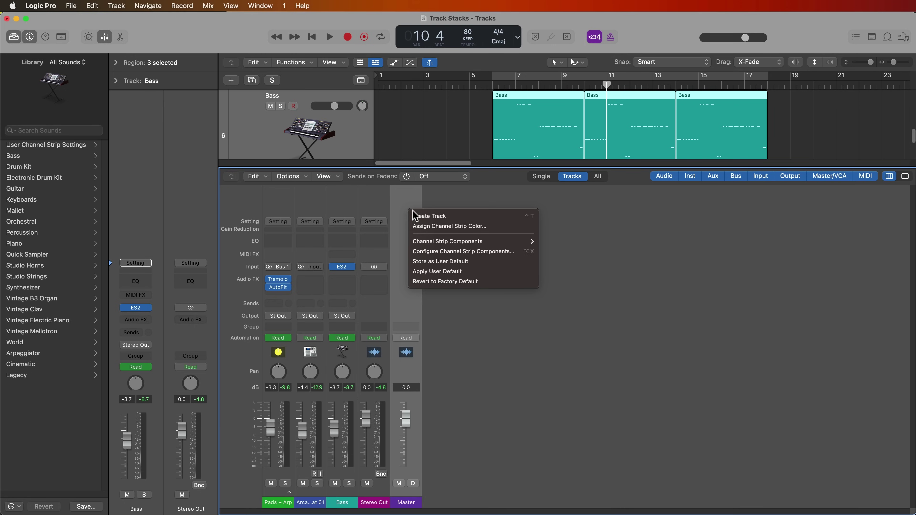
click(487, 217)
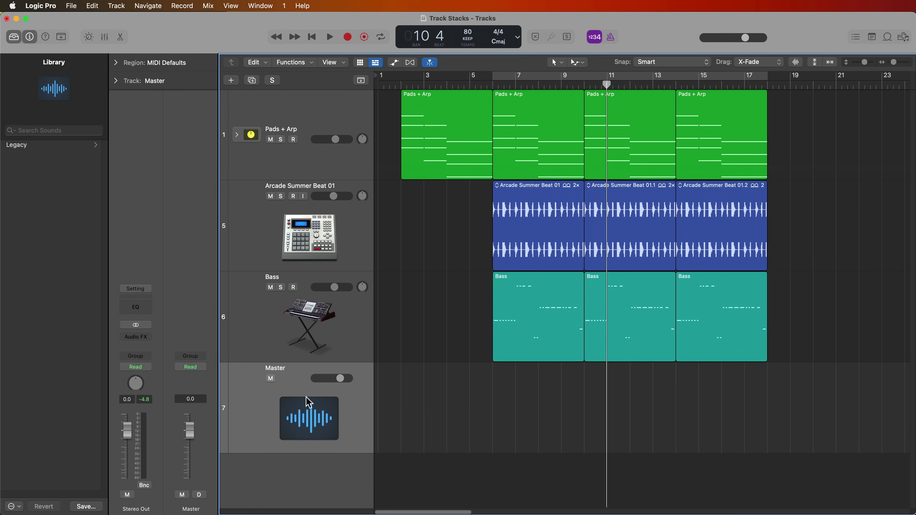
Step: Show automation and draw a Master Volume fade-out that holds 0.0 dB until just after bar 13 and falls to −∞ dB at about bar 18
key(a)
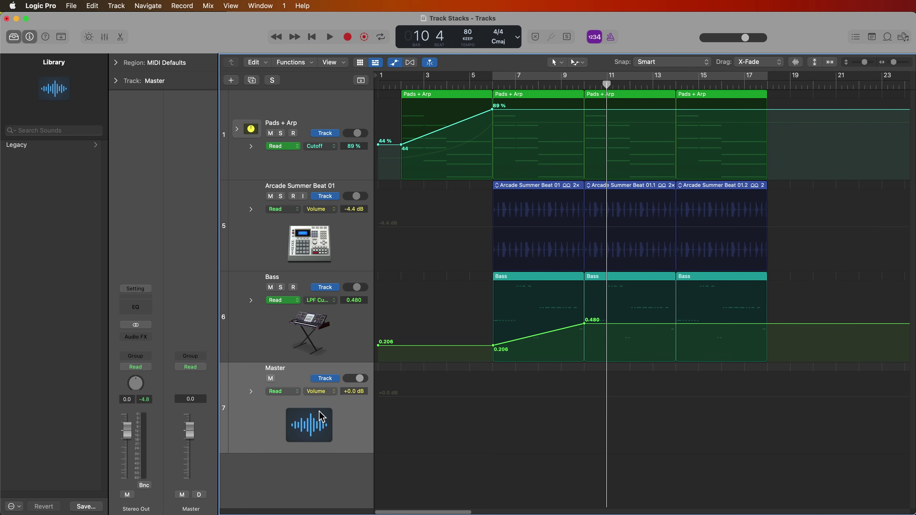
click(320, 392)
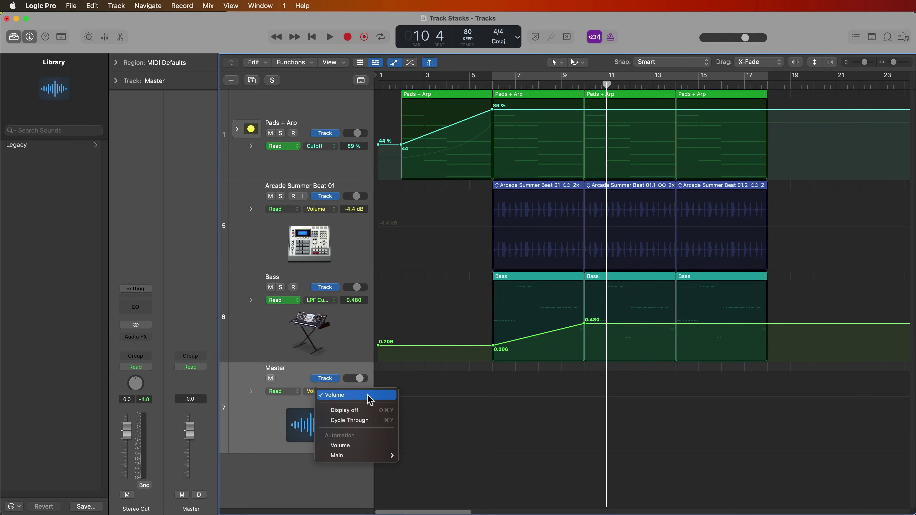
click(283, 420)
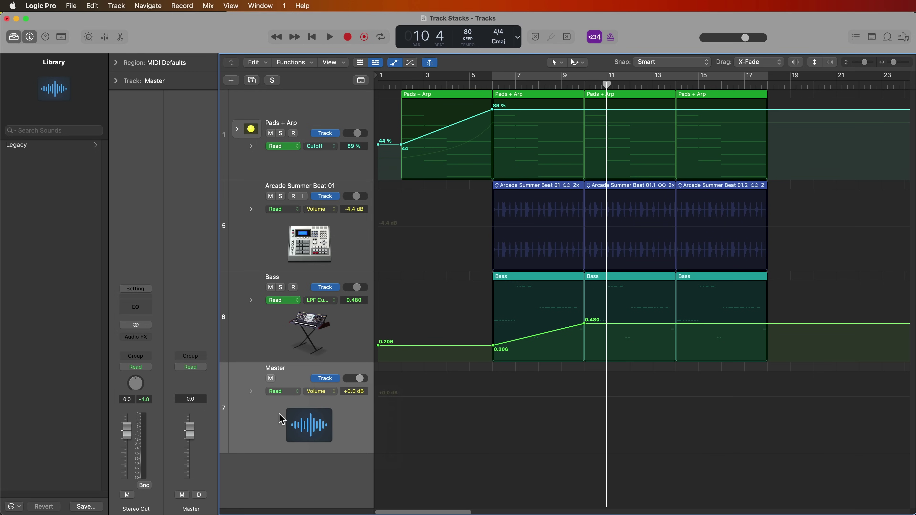
click(666, 396)
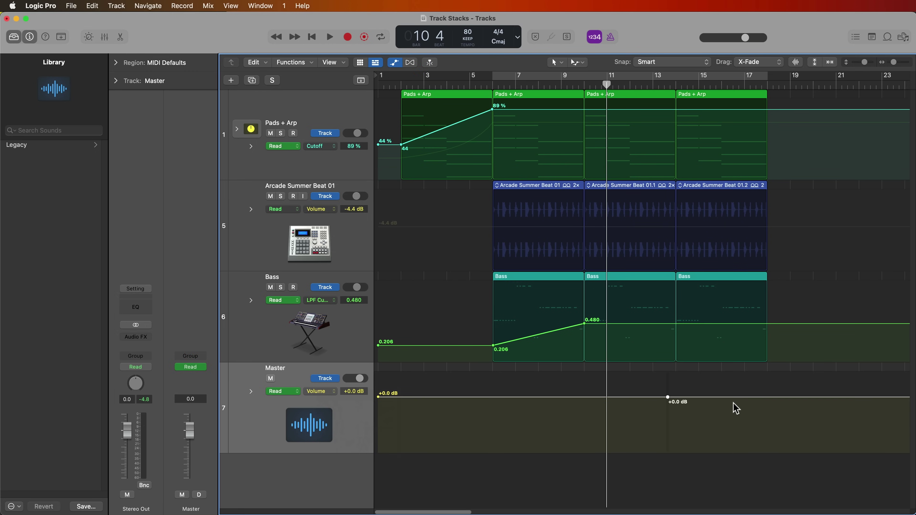
click(769, 398)
drag(767, 398, 765, 452)
drag(667, 396, 660, 397)
drag(772, 452, 769, 486)
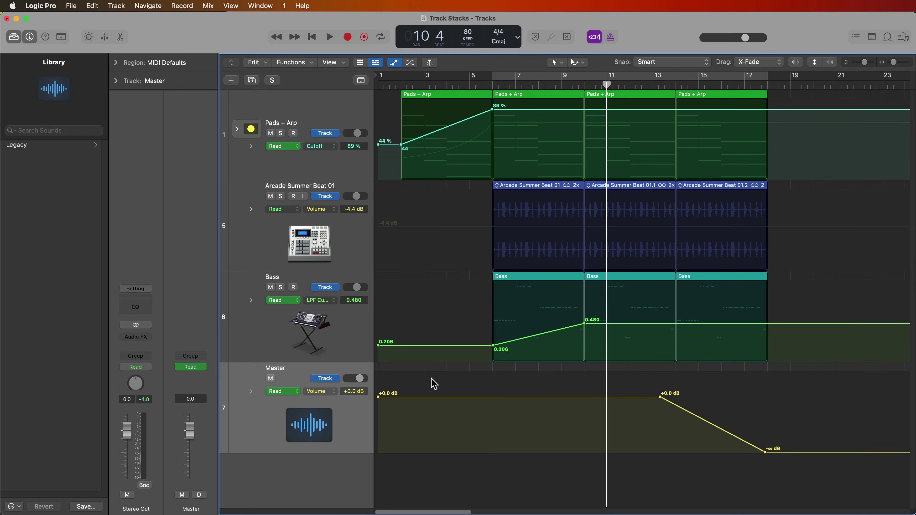
Step: Play the Master fade-out to past bar 18, watching the Master fader in the Mixer before returning to the automation view, and stop
key(space)
key(a)
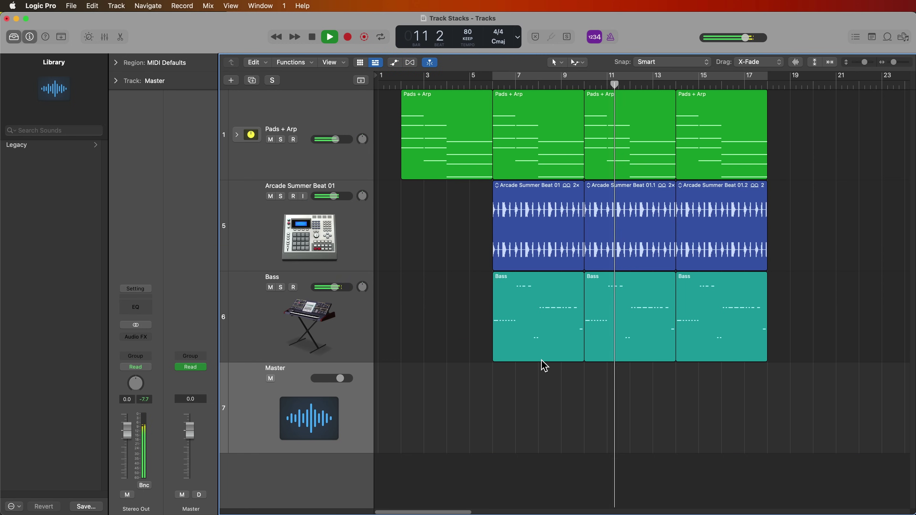
key(x)
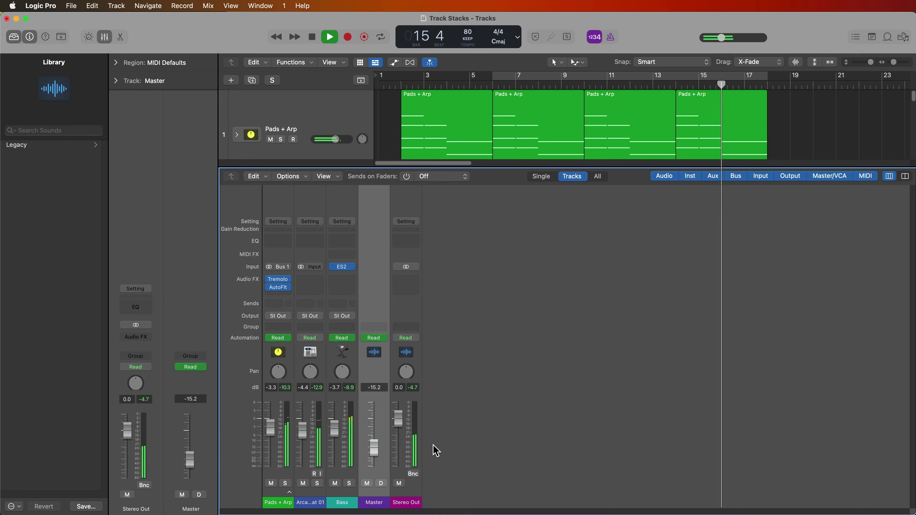
key(x)
key(a)
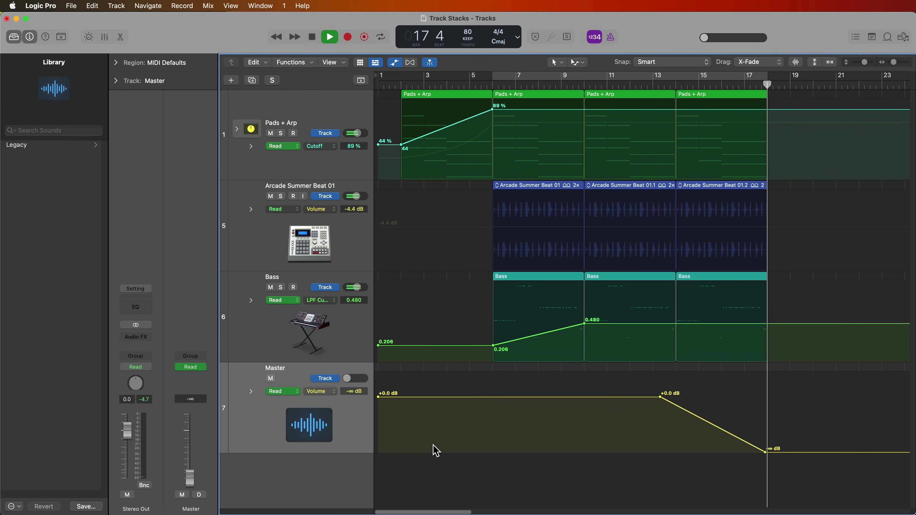
key(space)
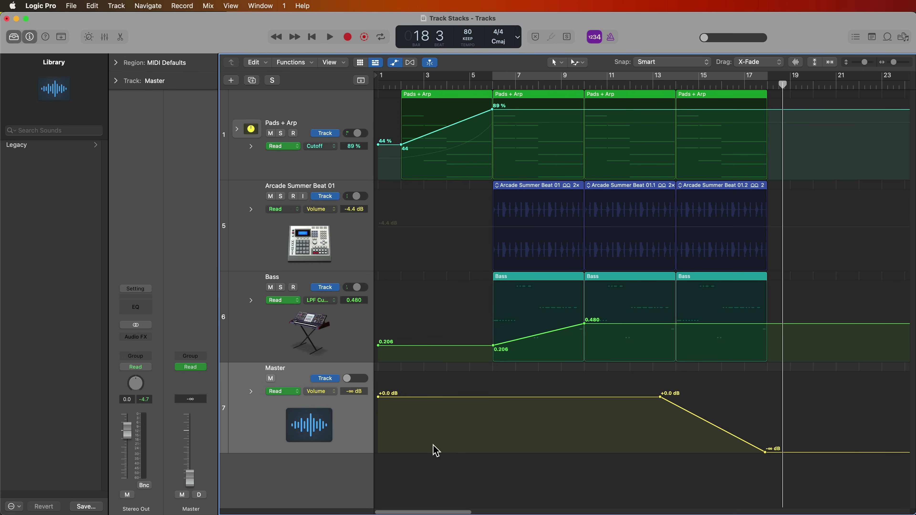